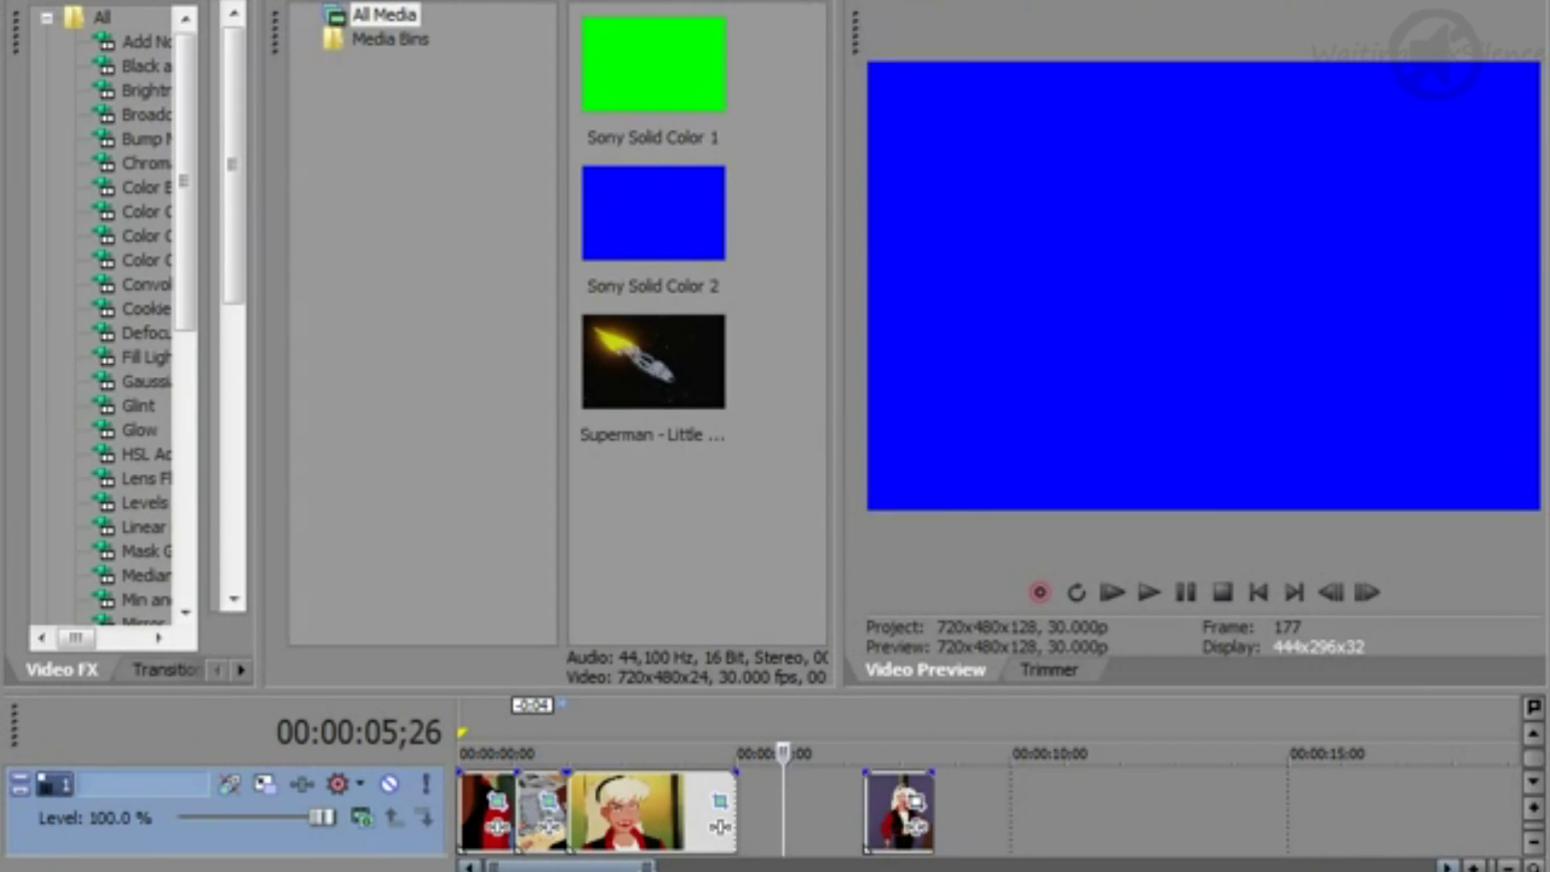
Step: Open the first timeline clip in Event Pan/Crop and scrub through its existing mask to review it
{"action": "left_click_drag", "start_coordinate": [648, 867], "coordinate": [533, 866]}
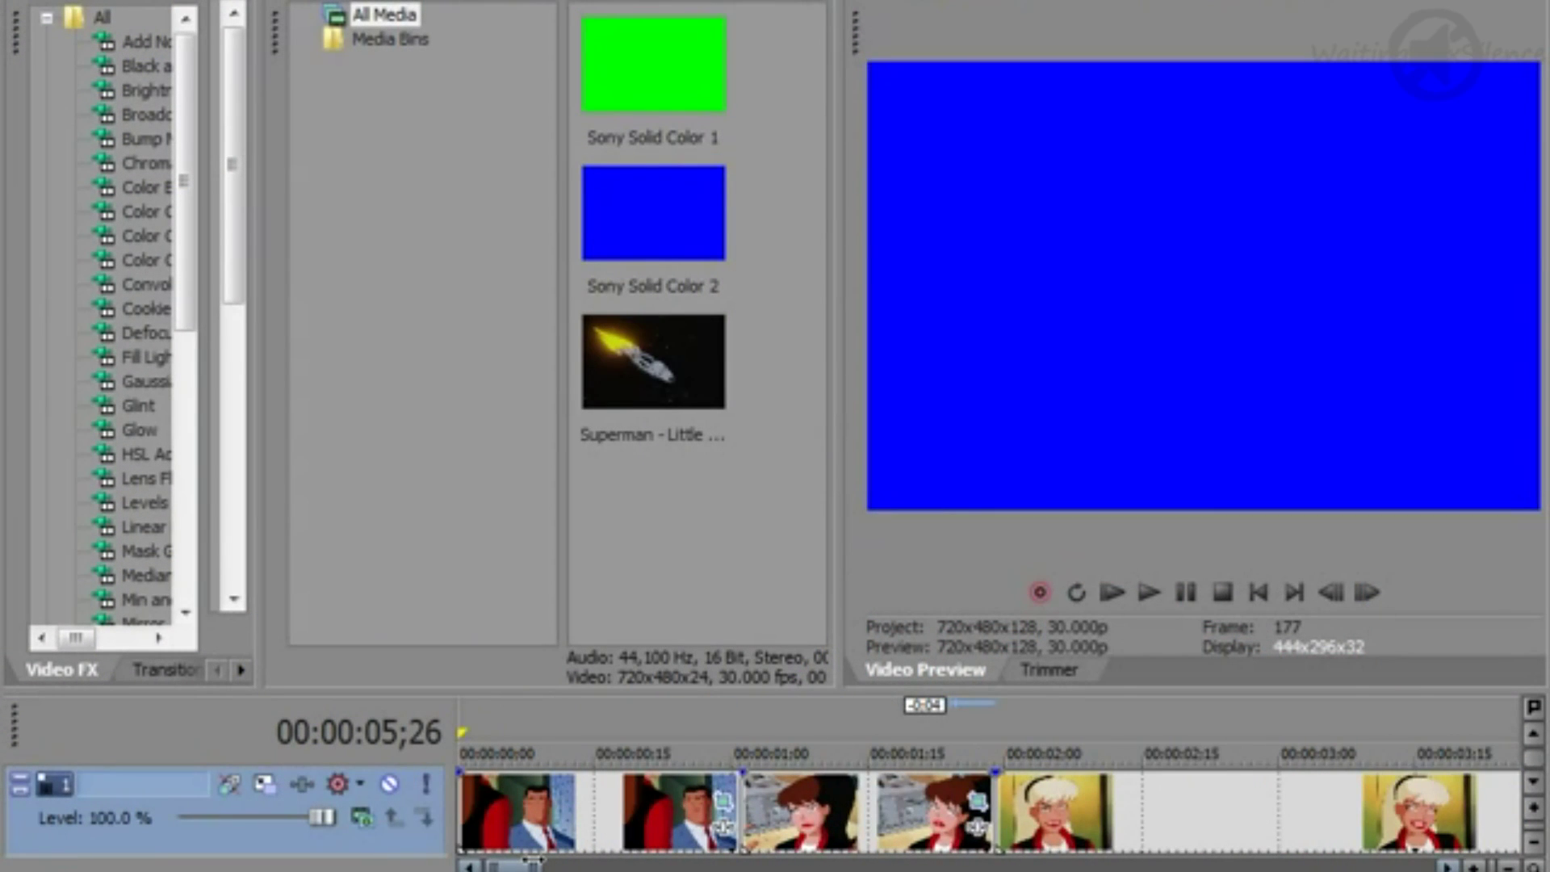
{"action": "left_click", "coordinate": [515, 806]}
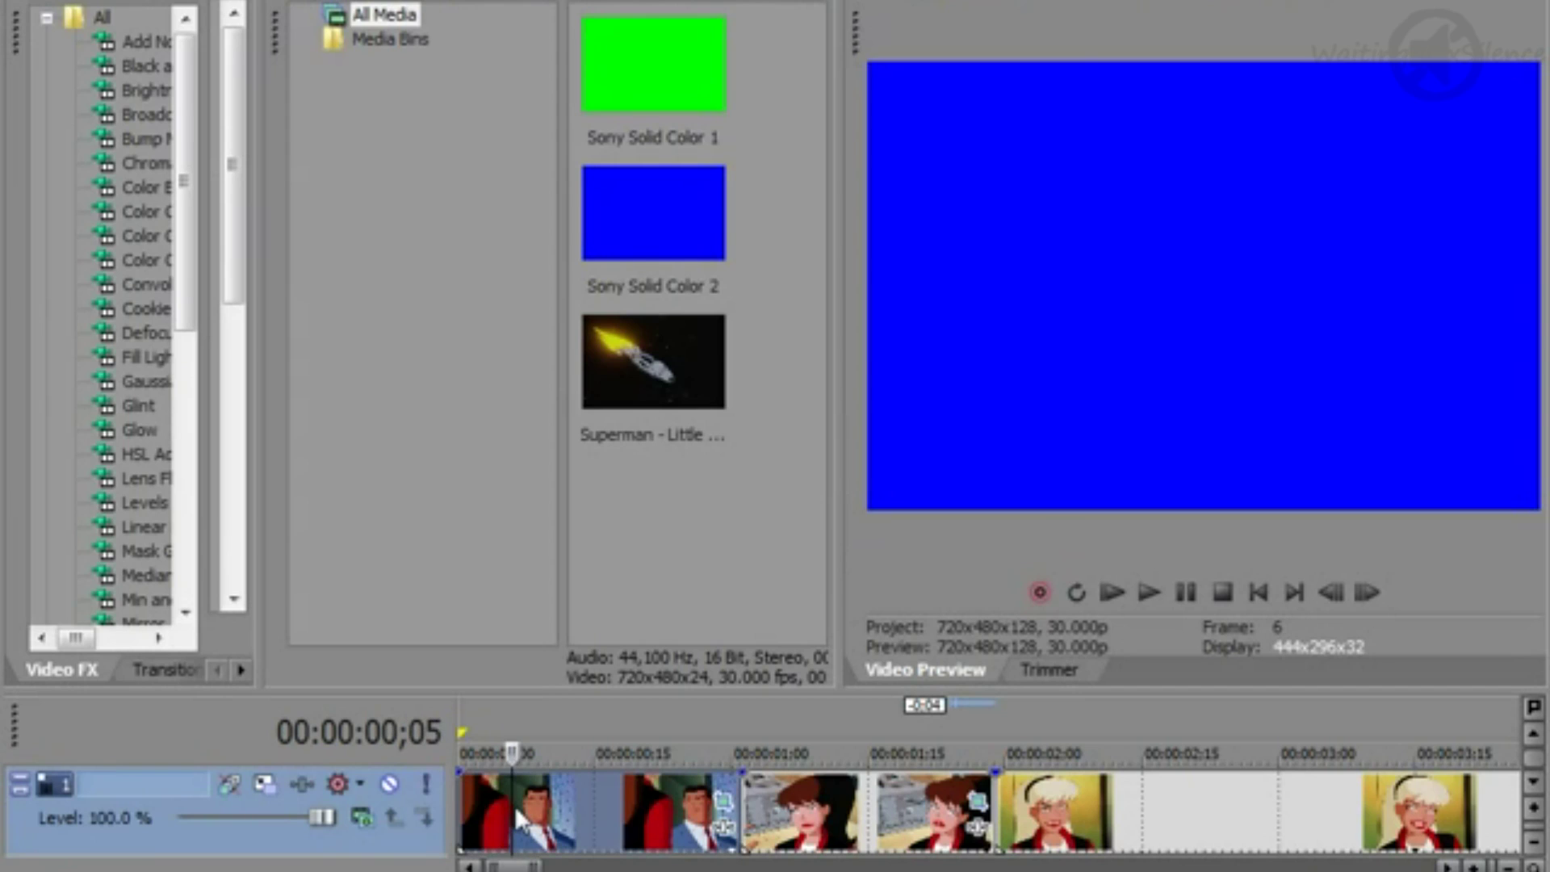
{"action": "left_click", "coordinate": [722, 802]}
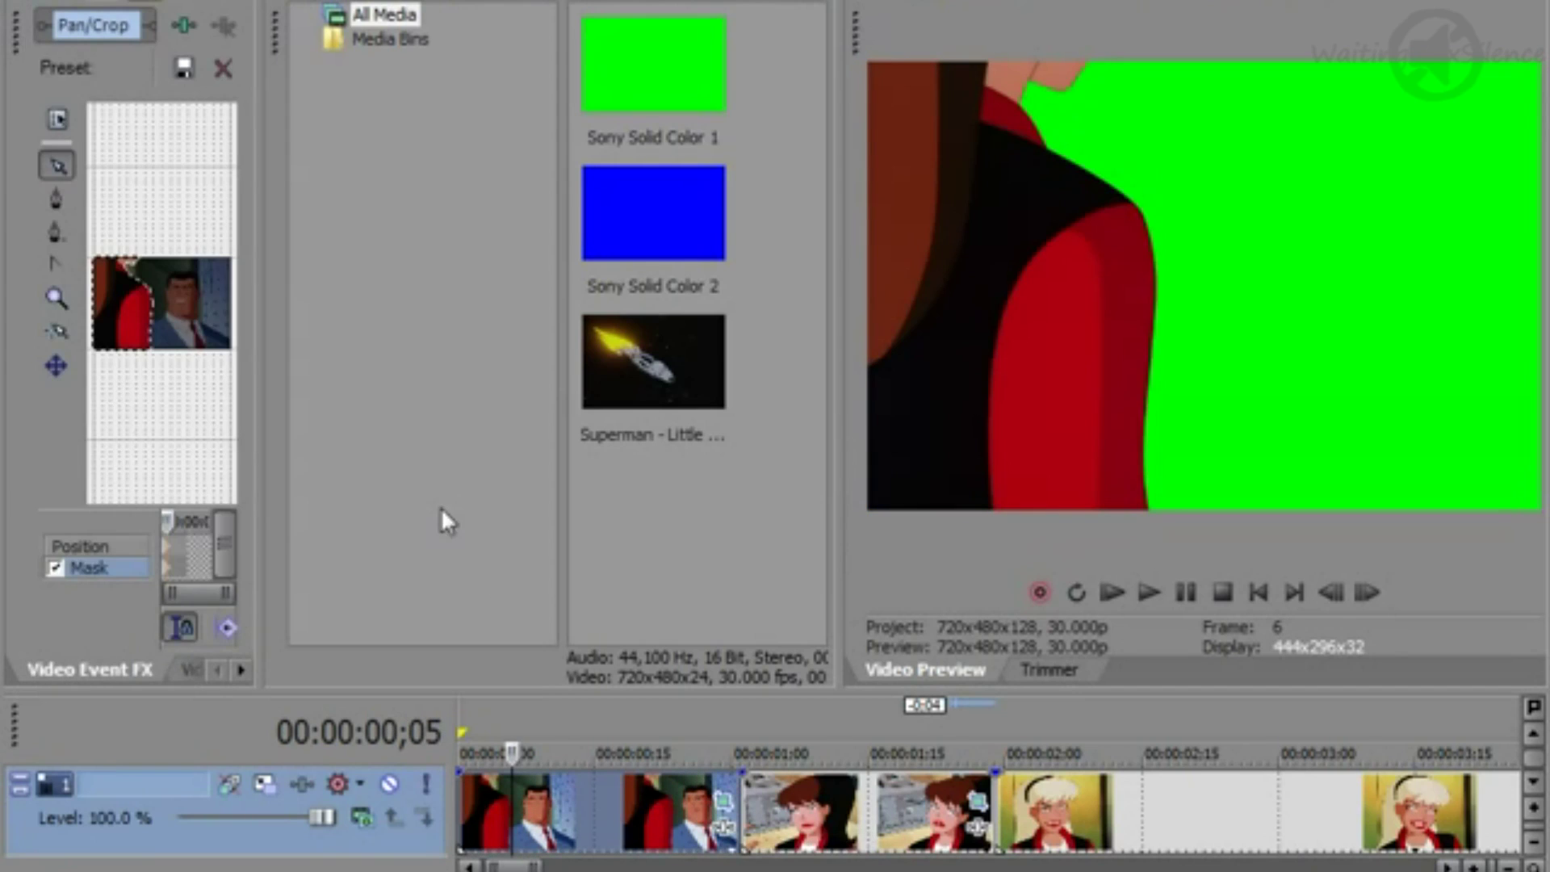
{"action": "left_click_drag", "start_coordinate": [265, 461], "coordinate": [783, 512]}
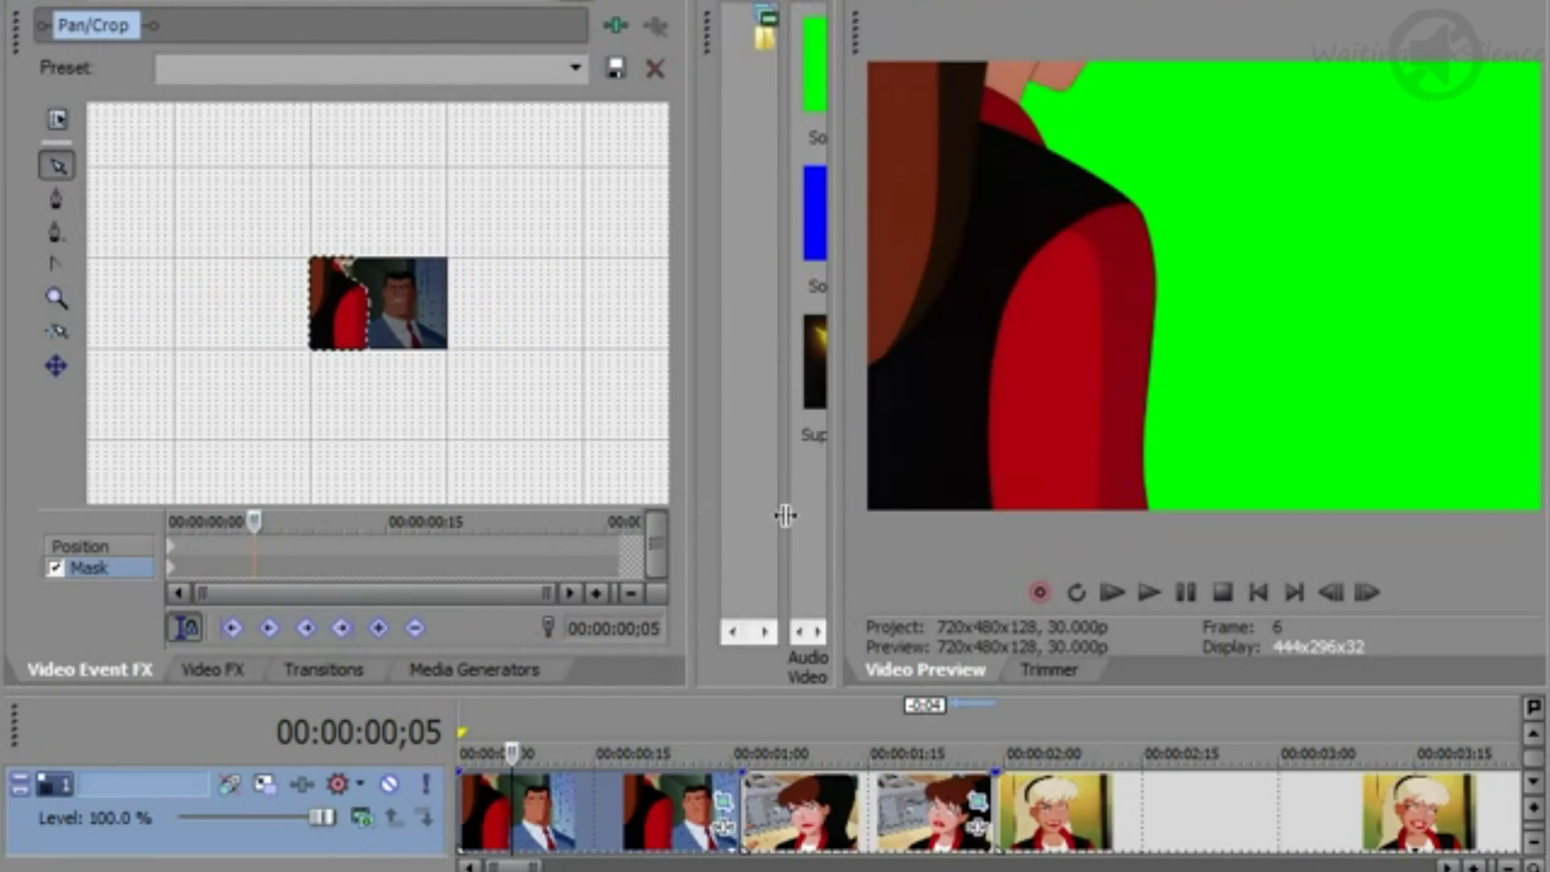
{"action": "left_click_drag", "start_coordinate": [638, 594], "coordinate": [453, 596]}
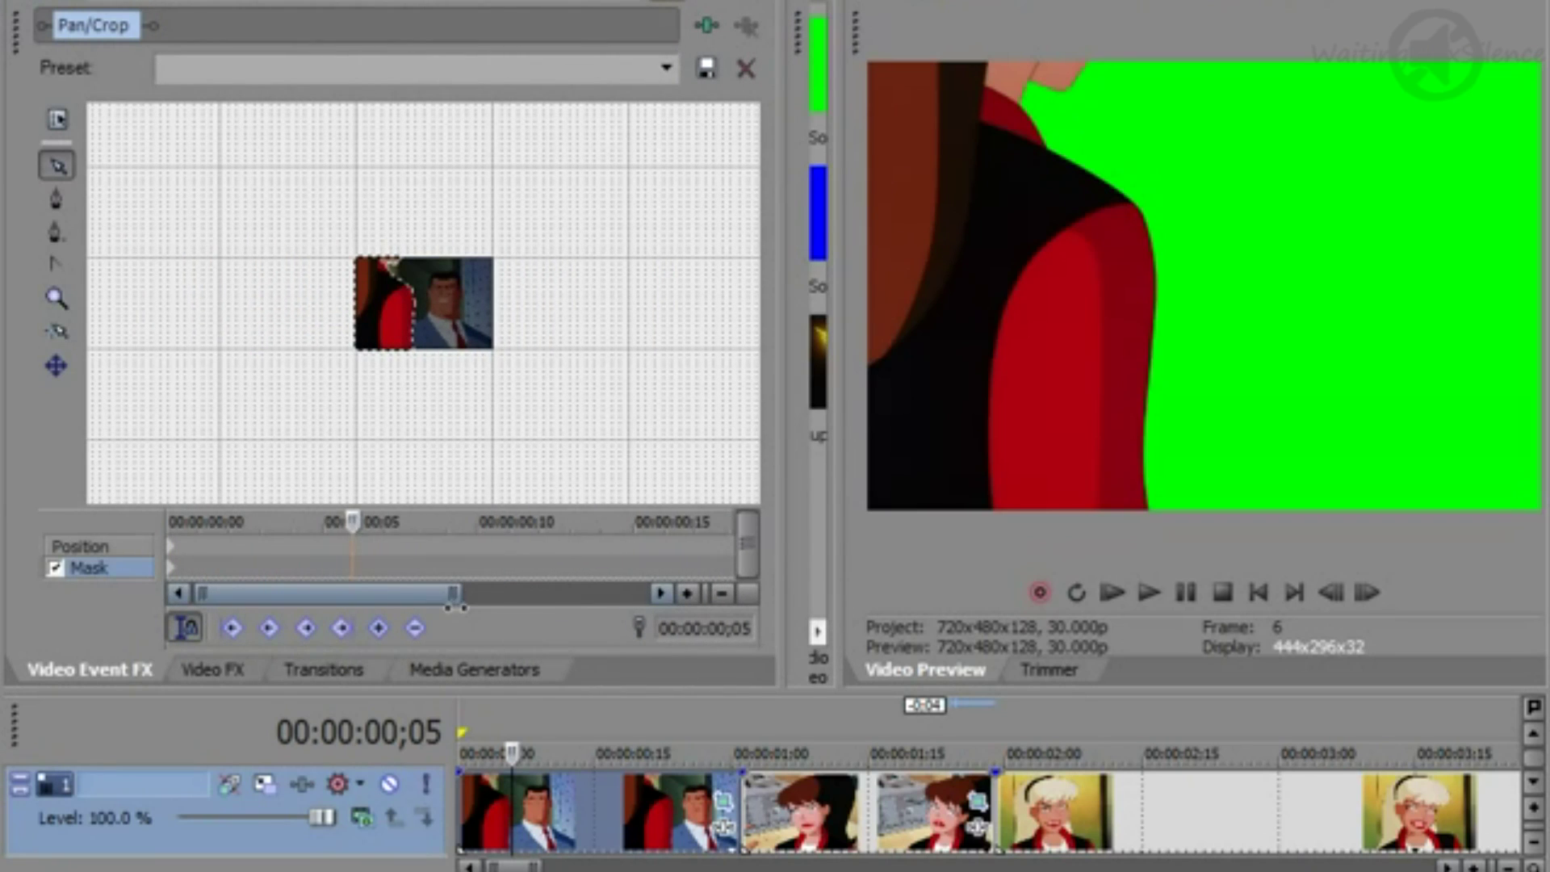
{"action": "left_click_drag", "start_coordinate": [352, 522], "coordinate": [732, 591]}
Step: Open the second clip's Event Pan/Crop and go through its mask keyframes to see how the outline follows the woman
{"action": "left_click", "coordinate": [761, 791]}
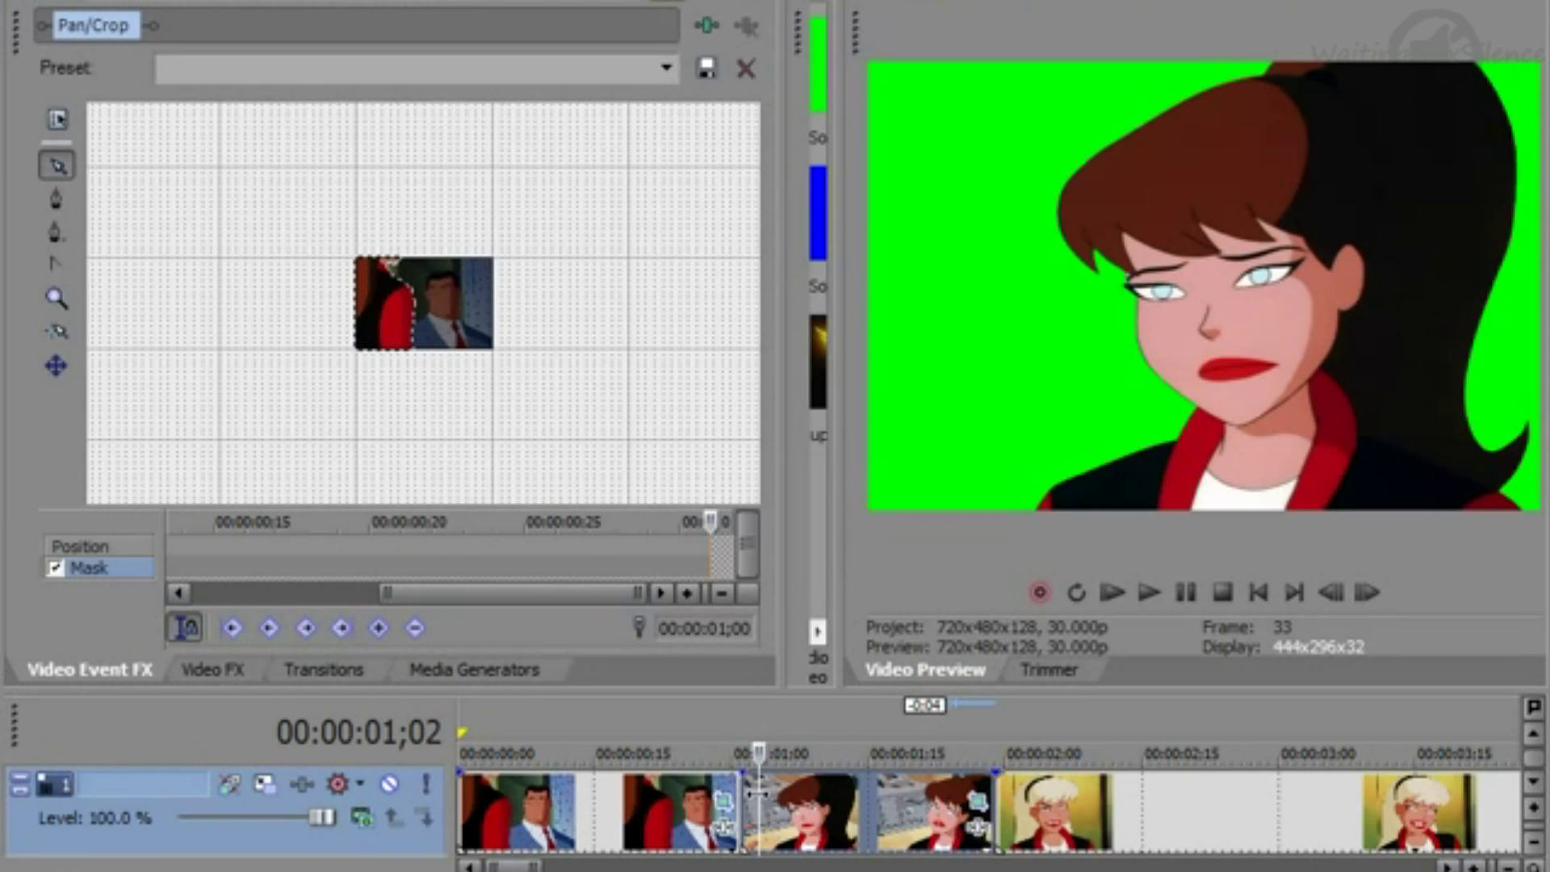
{"action": "left_click_drag", "start_coordinate": [759, 791], "coordinate": [848, 790]}
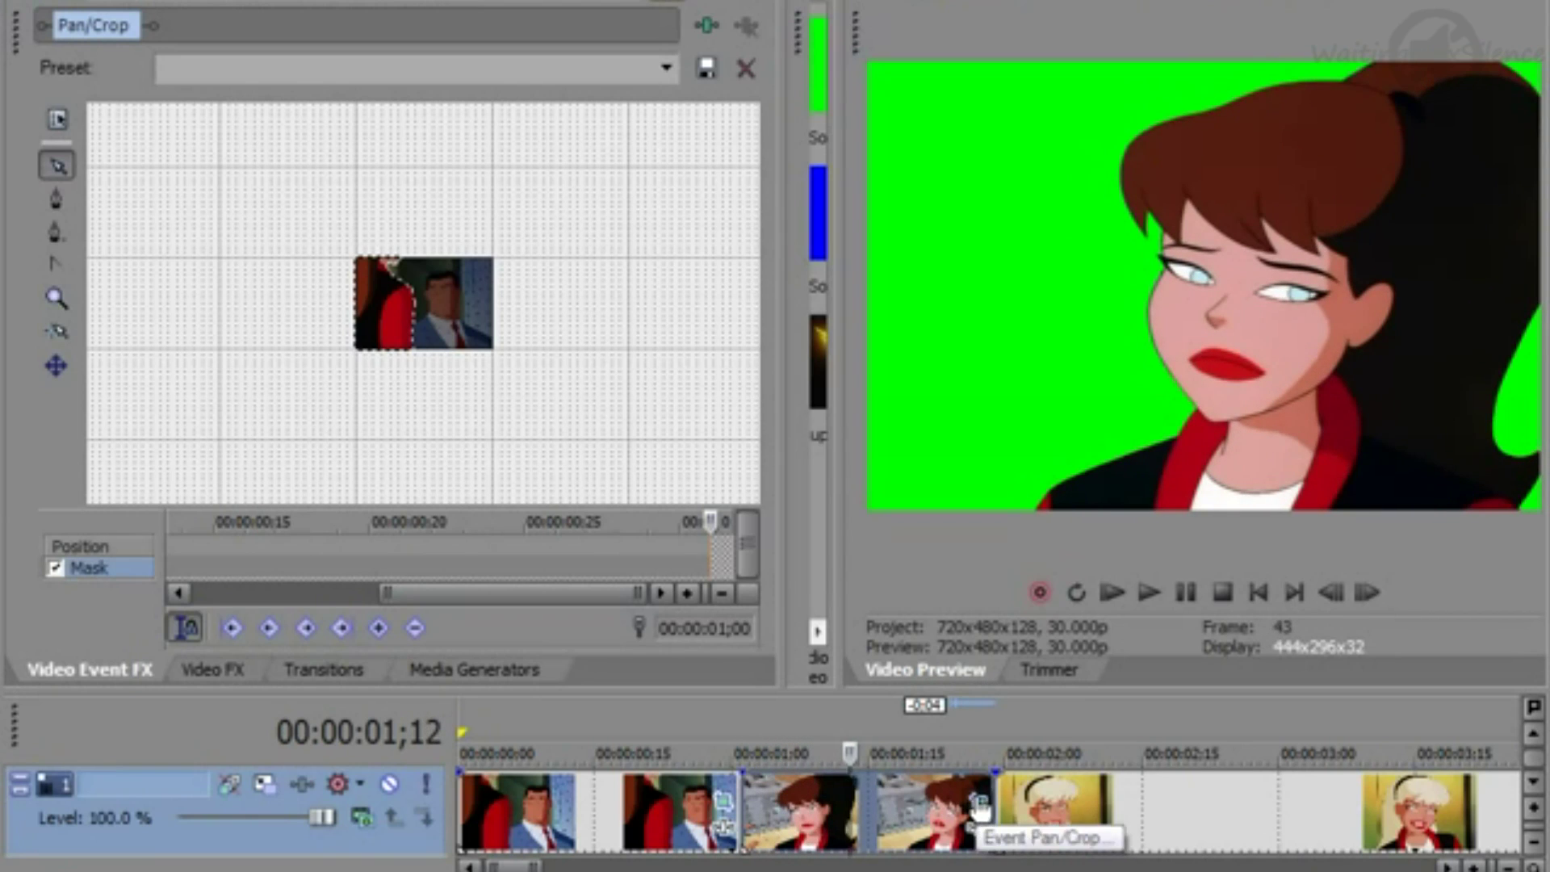
{"action": "left_click", "coordinate": [978, 802]}
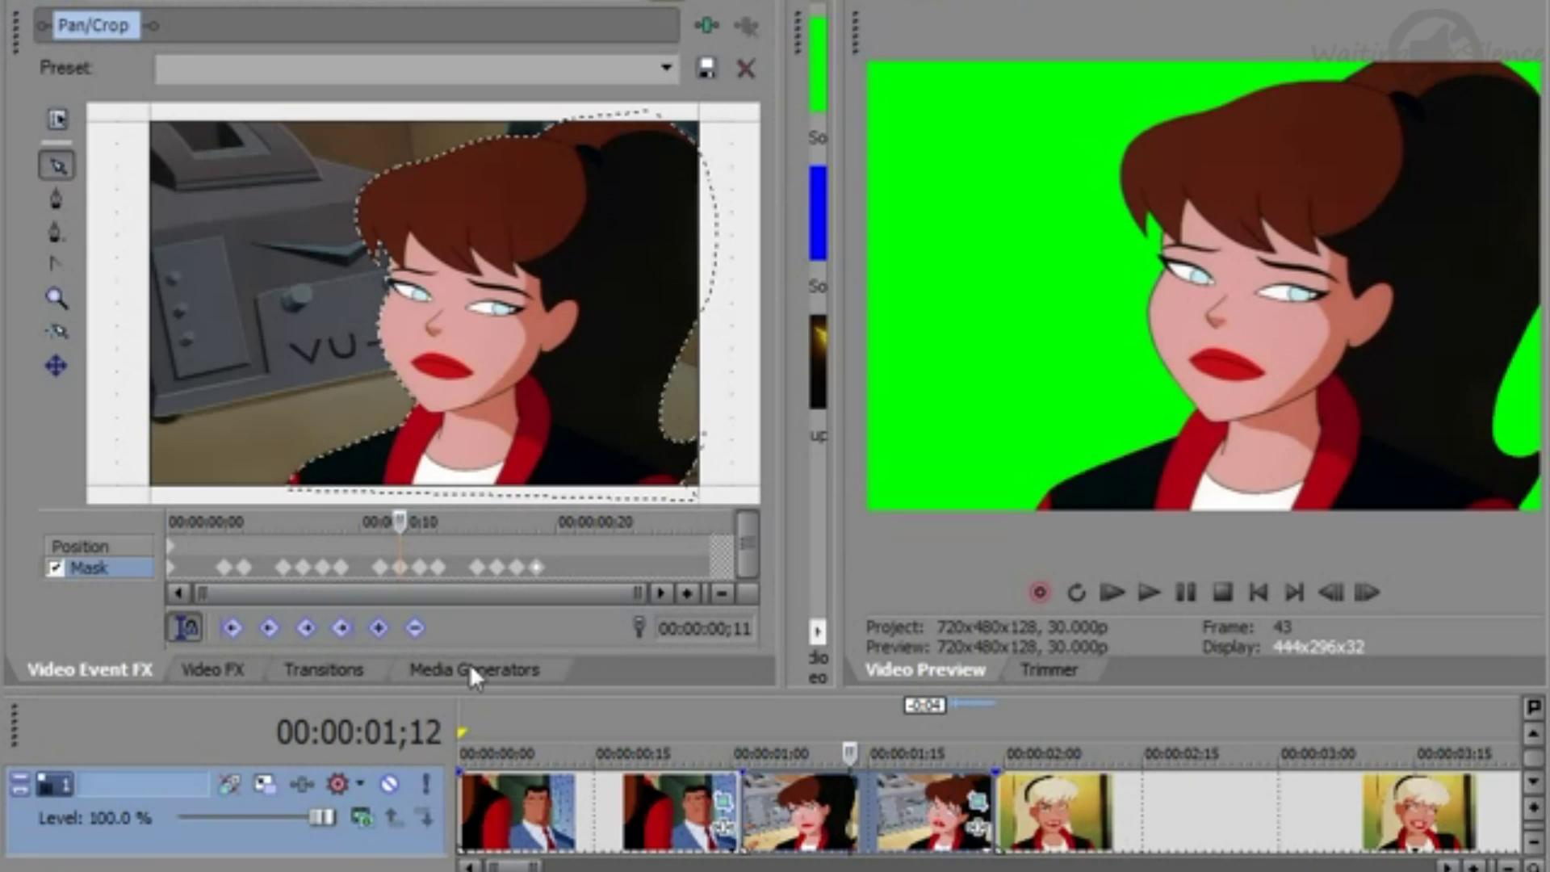
{"action": "left_click", "coordinate": [304, 630]}
{"action": "left_click", "coordinate": [305, 630]}
{"action": "left_click", "coordinate": [305, 630]}
{"action": "left_click", "coordinate": [304, 629]}
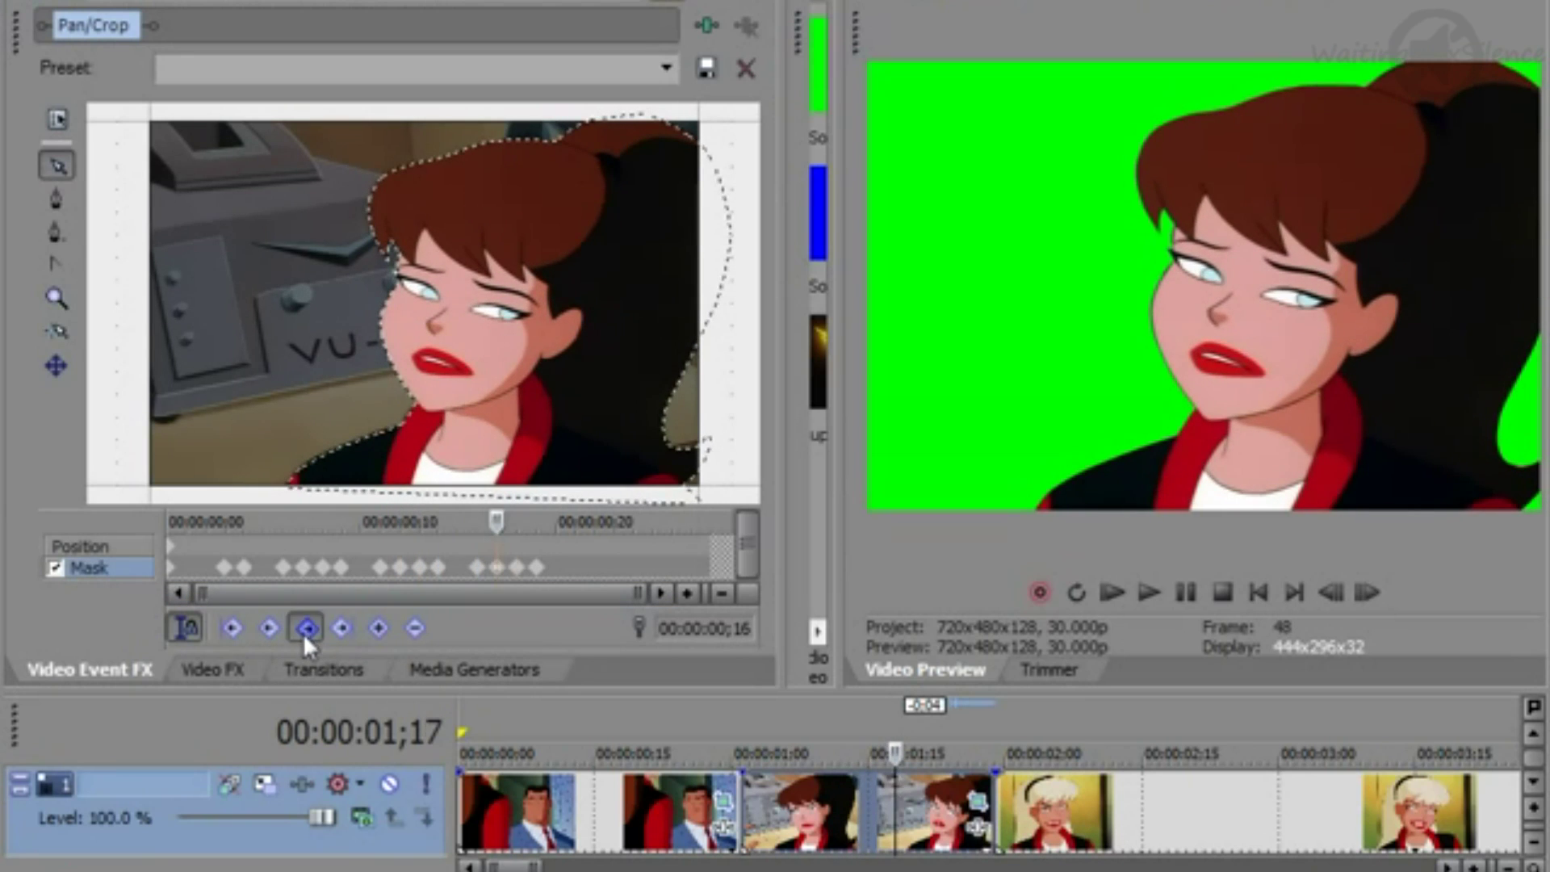
{"action": "left_click", "coordinate": [305, 629]}
{"action": "left_click", "coordinate": [304, 629]}
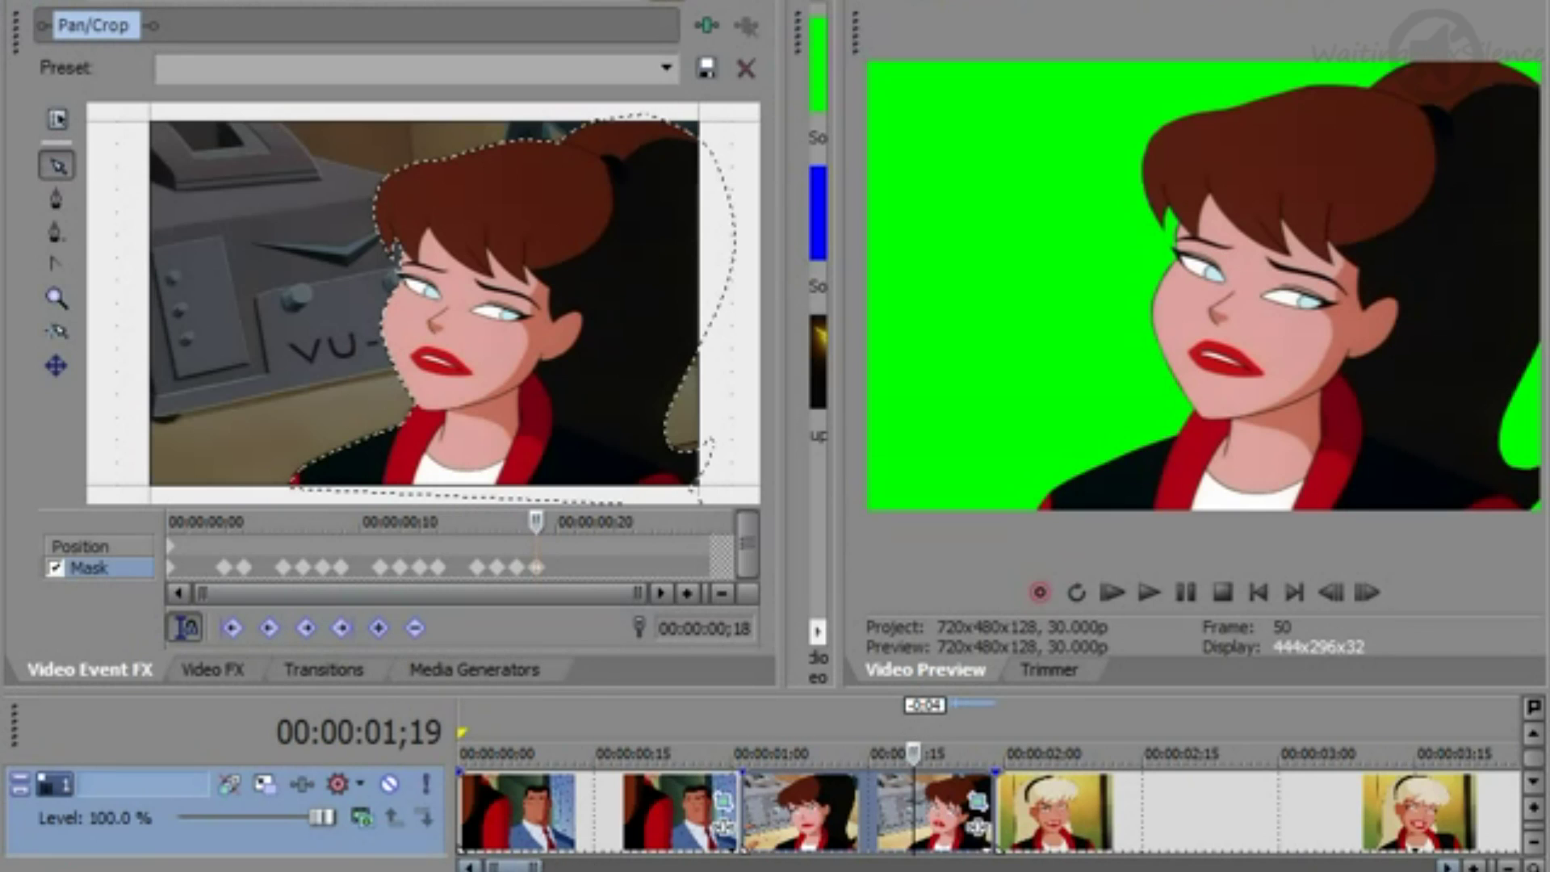
Step: Open the Superman - Little Lost Girl 1.wmv media file in the Trimmer
{"action": "left_click_drag", "start_coordinate": [514, 869], "coordinate": [547, 869]}
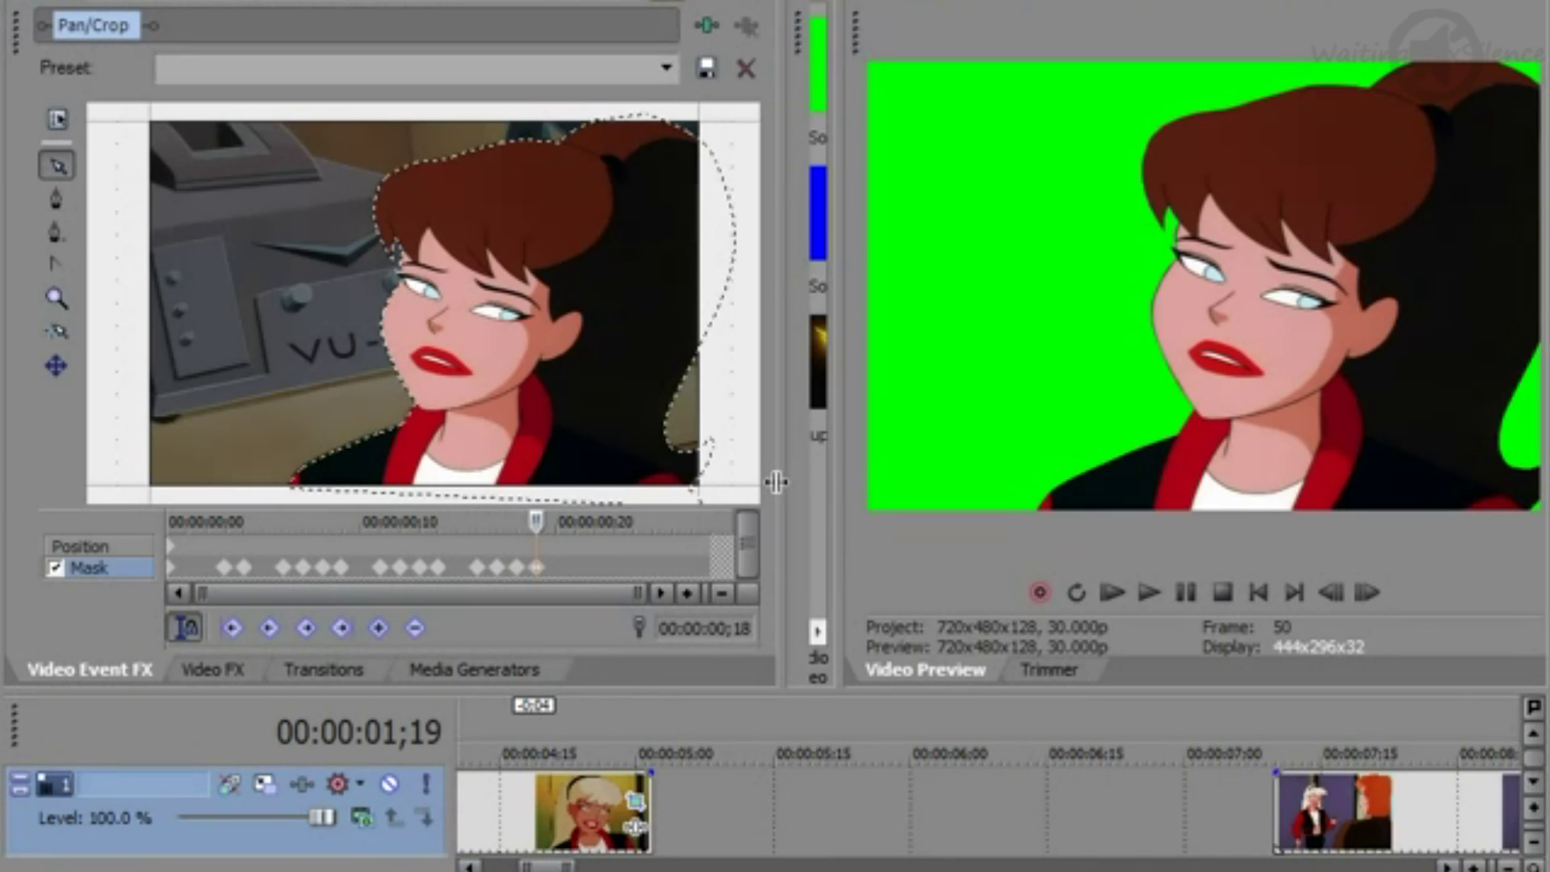
{"action": "left_click_drag", "start_coordinate": [776, 482], "coordinate": [240, 521]}
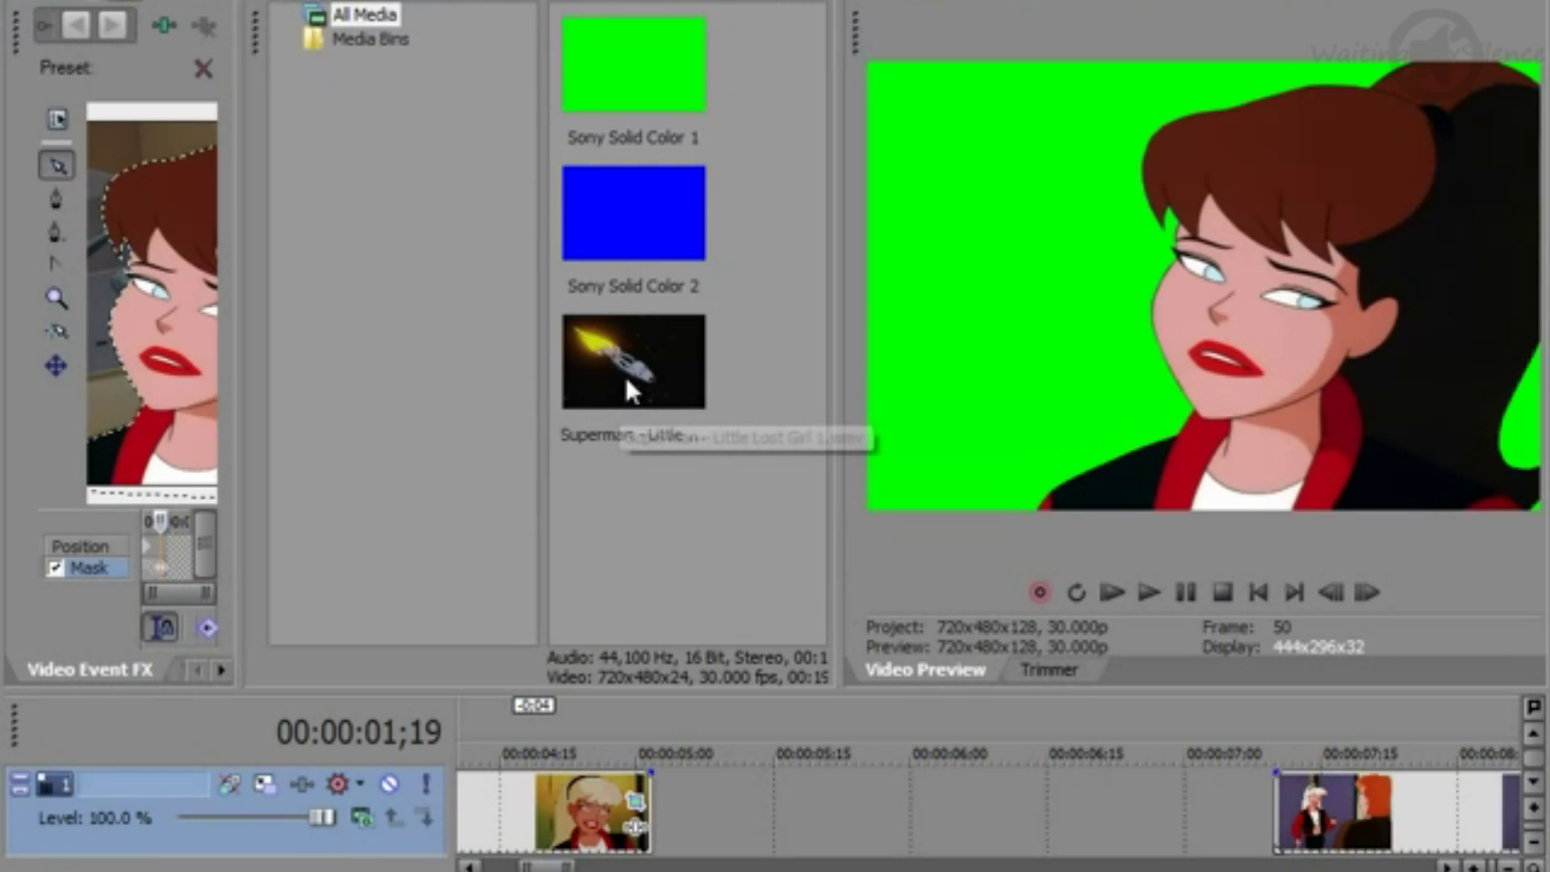
{"action": "left_click", "coordinate": [627, 376]}
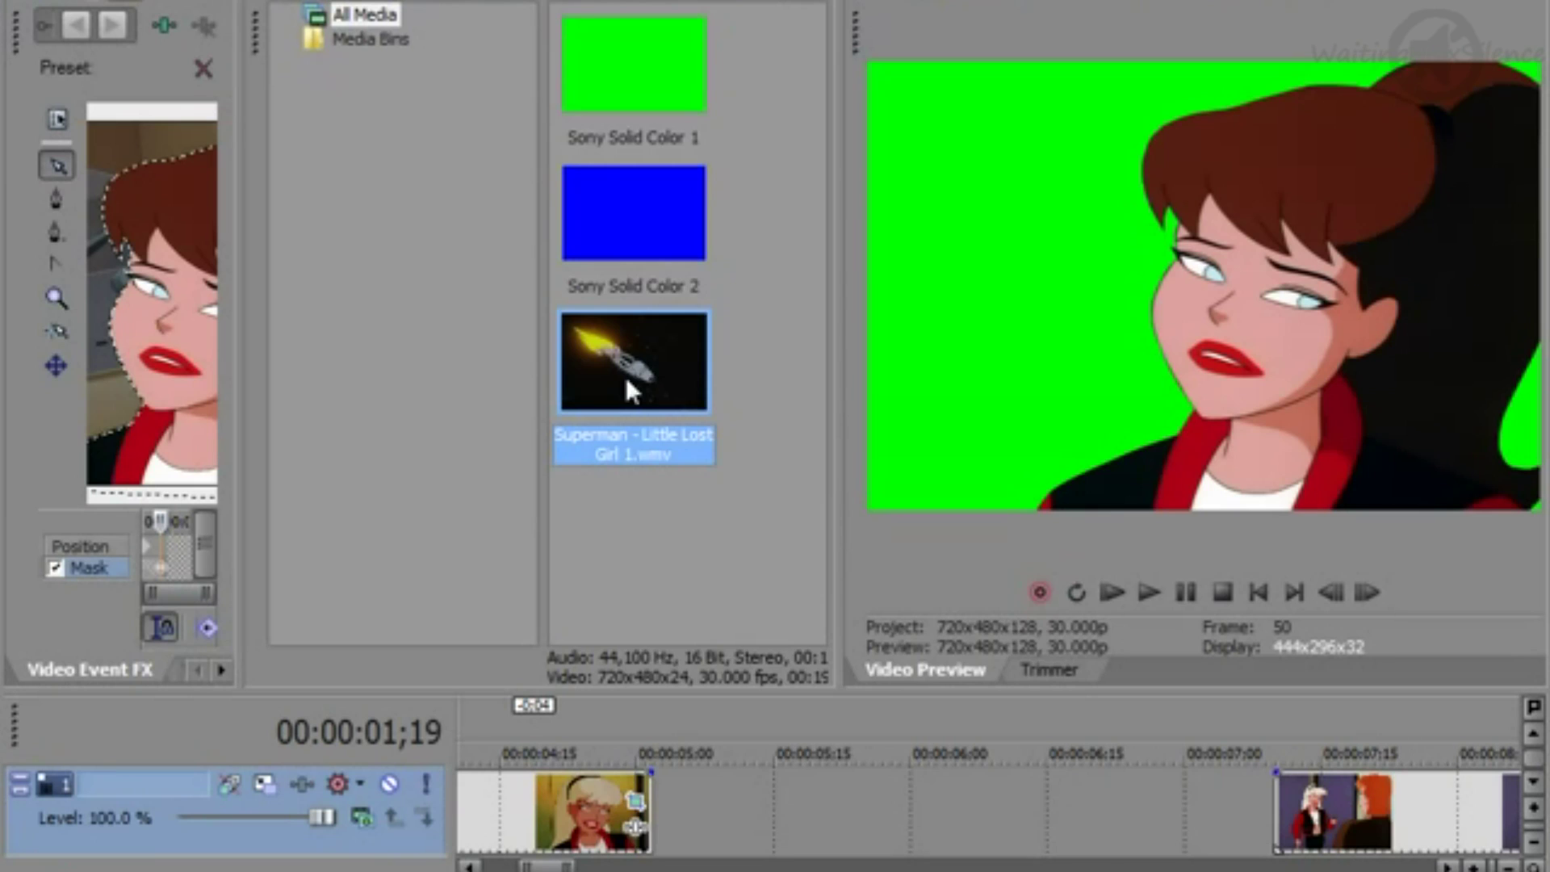
{"action": "right_click", "coordinate": [627, 376]}
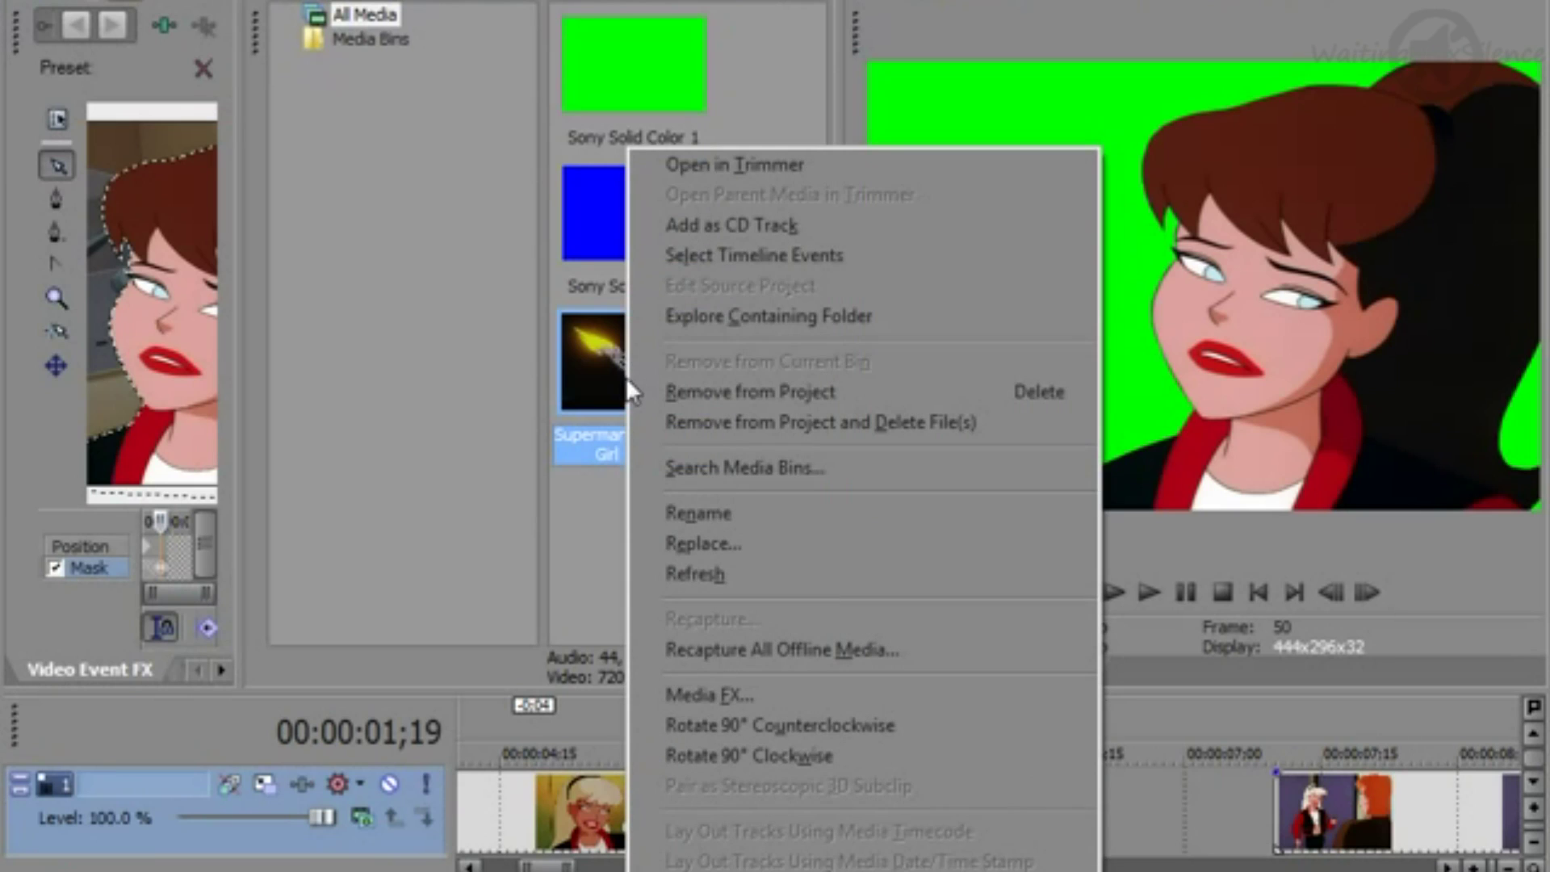
{"action": "left_click", "coordinate": [720, 159]}
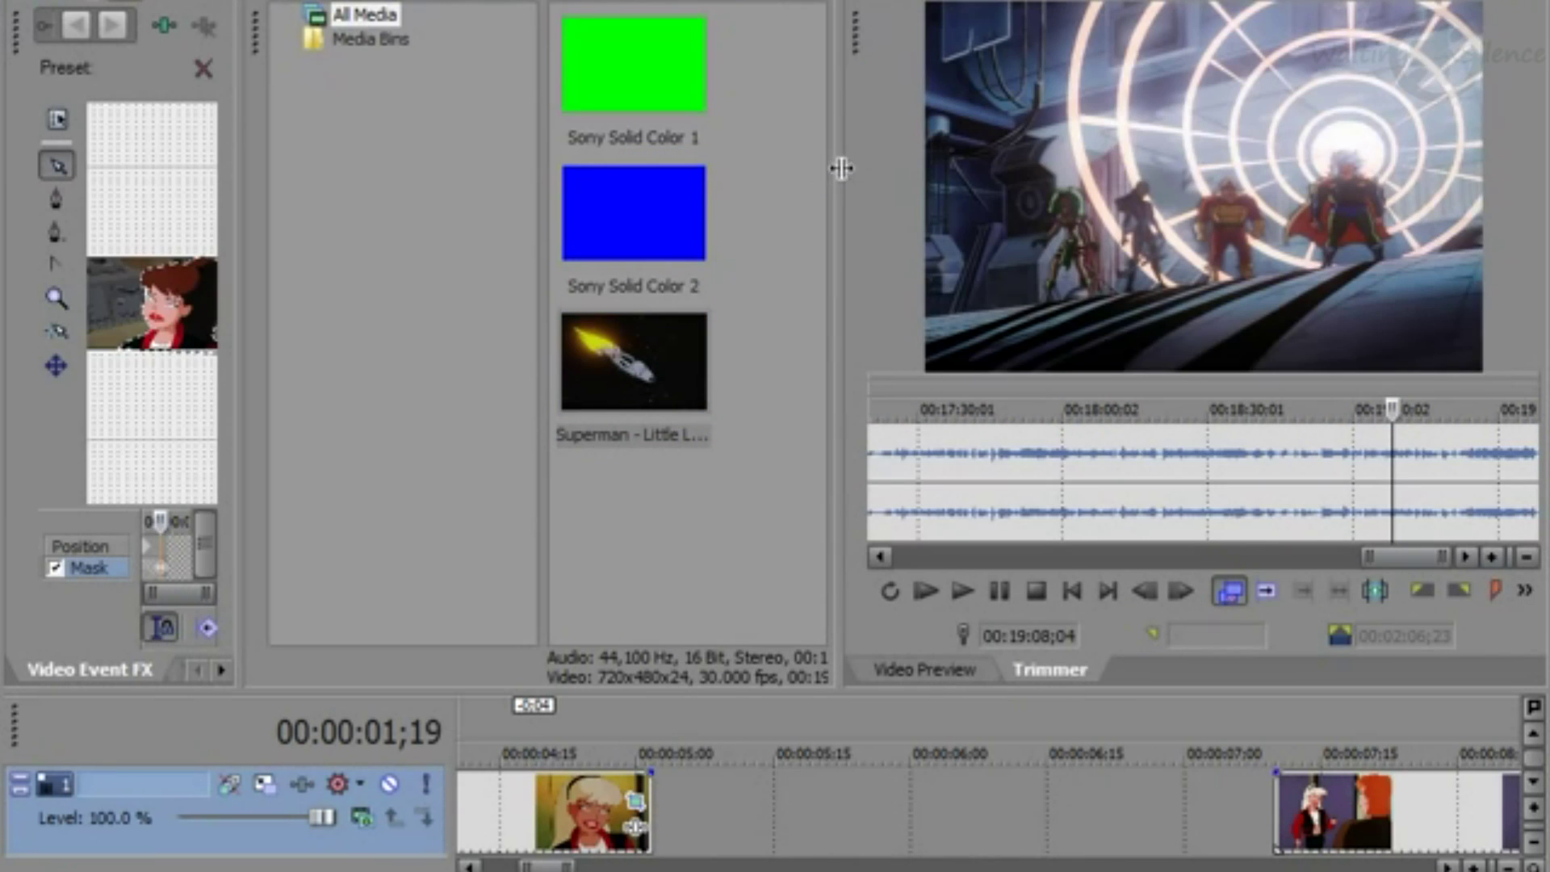
Step: Mark the source range from 00:19:07;04 to 00:19:11;09 and add it to the timeline right after the third clip
{"action": "left_click_drag", "start_coordinate": [842, 168], "coordinate": [369, 168]}
{"action": "left_click_drag", "start_coordinate": [1232, 557], "coordinate": [1014, 568]}
{"action": "left_click_drag", "start_coordinate": [995, 381], "coordinate": [1002, 327]}
{"action": "left_click_drag", "start_coordinate": [1009, 557], "coordinate": [1253, 579]}
{"action": "mouse_move", "coordinate": [1396, 400]}
{"action": "left_mouse_down"}
{"action": "mouse_move", "coordinate": [1359, 401]}
{"action": "mouse_move", "coordinate": [1415, 399]}
{"action": "mouse_move", "coordinate": [1392, 390]}
{"action": "mouse_move", "coordinate": [1410, 384]}
{"action": "left_mouse_up"}
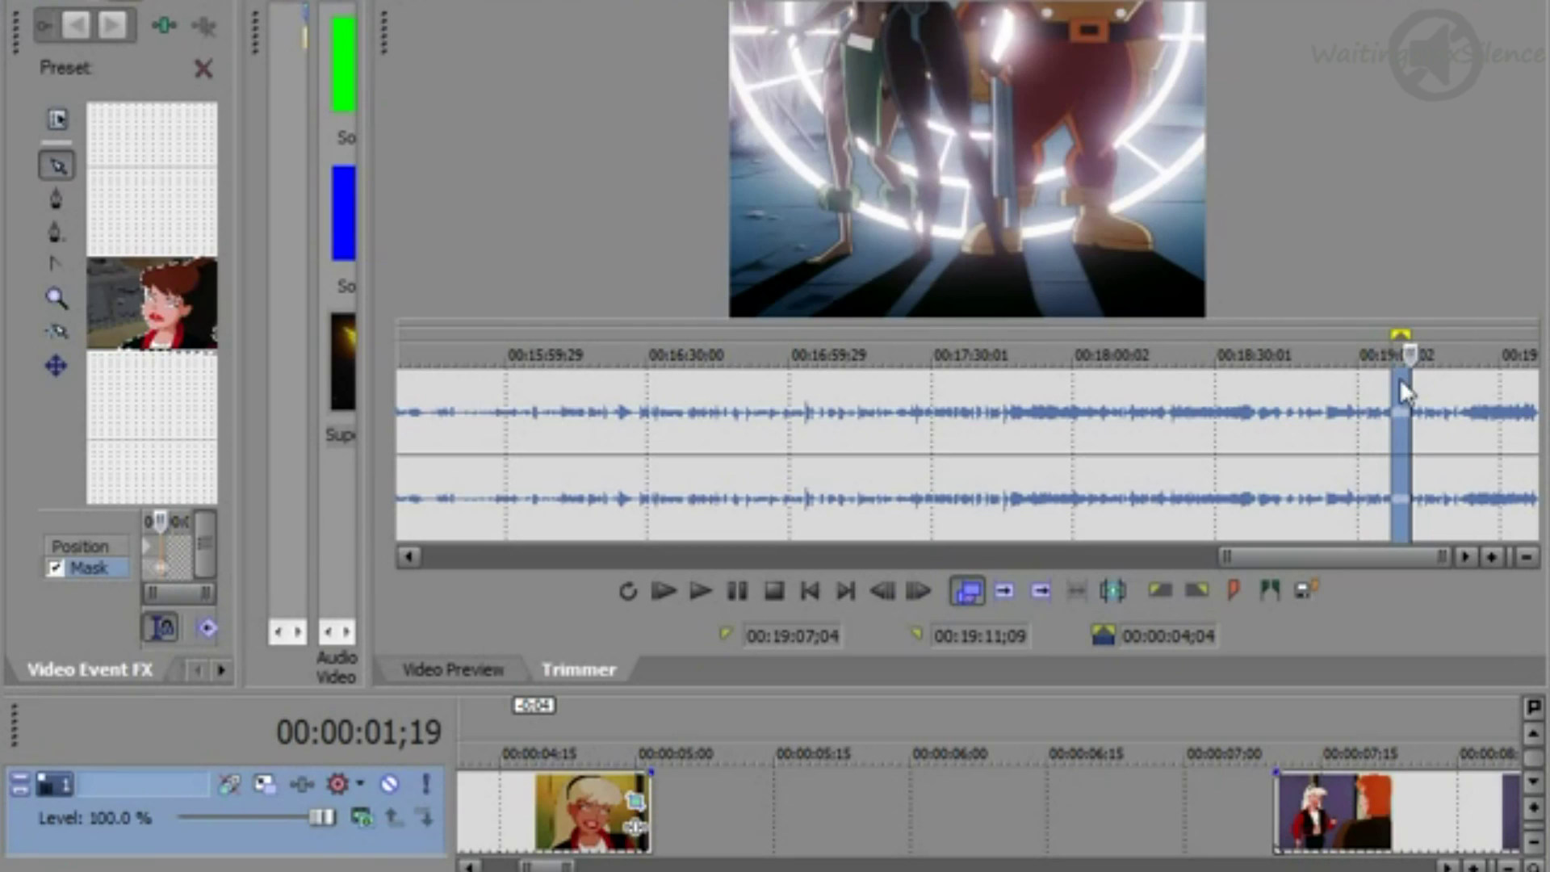
{"action": "left_click_drag", "start_coordinate": [1405, 393], "coordinate": [667, 803]}
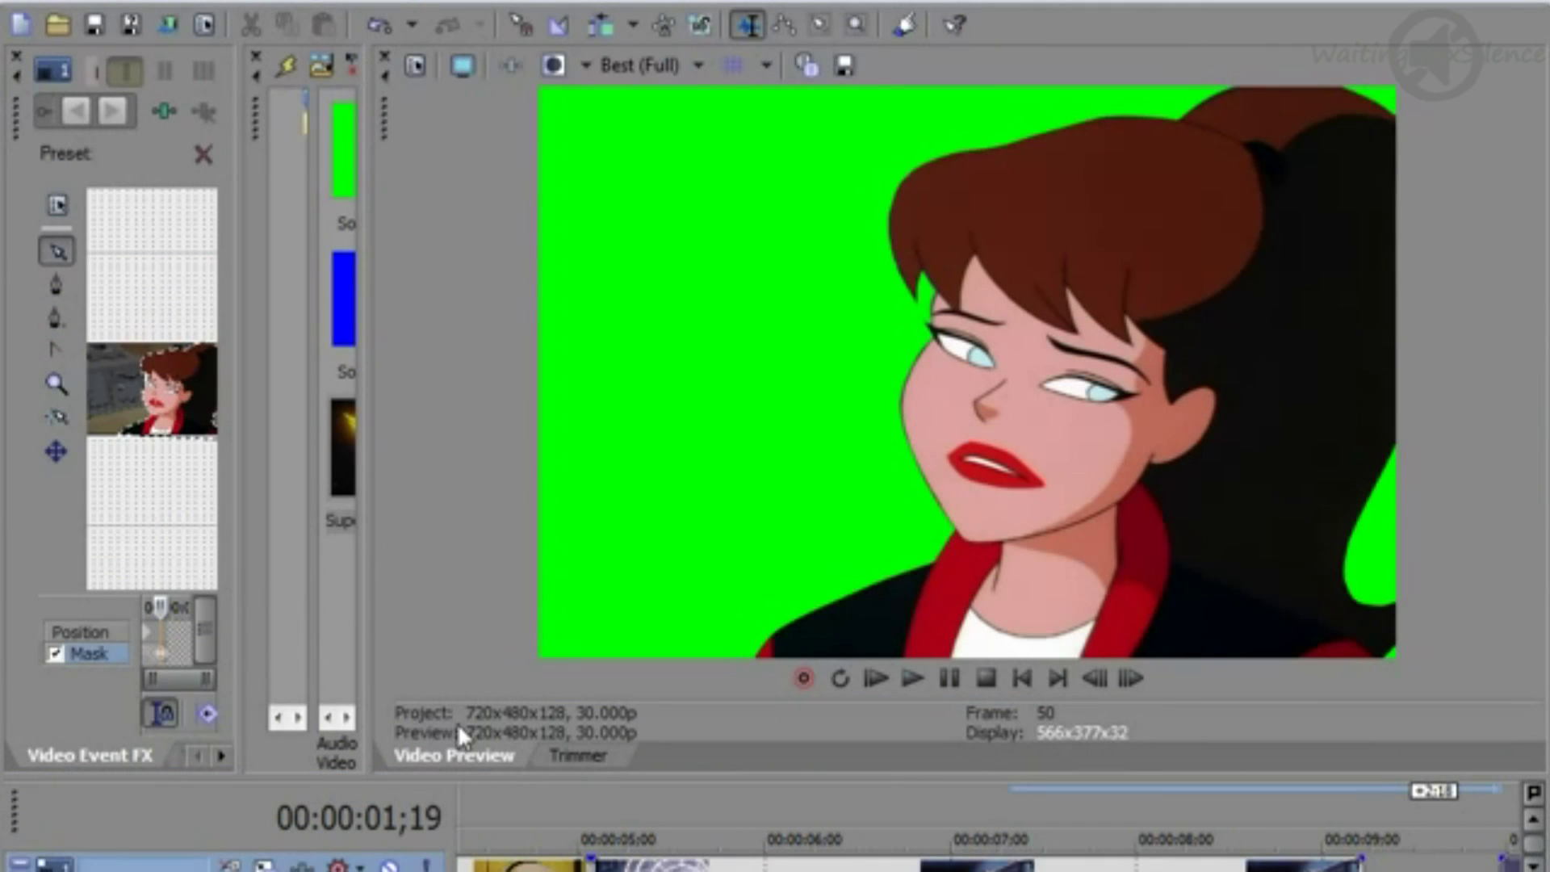
{"action": "left_click_drag", "start_coordinate": [366, 515], "coordinate": [870, 565]}
{"action": "left_click", "coordinate": [651, 476]}
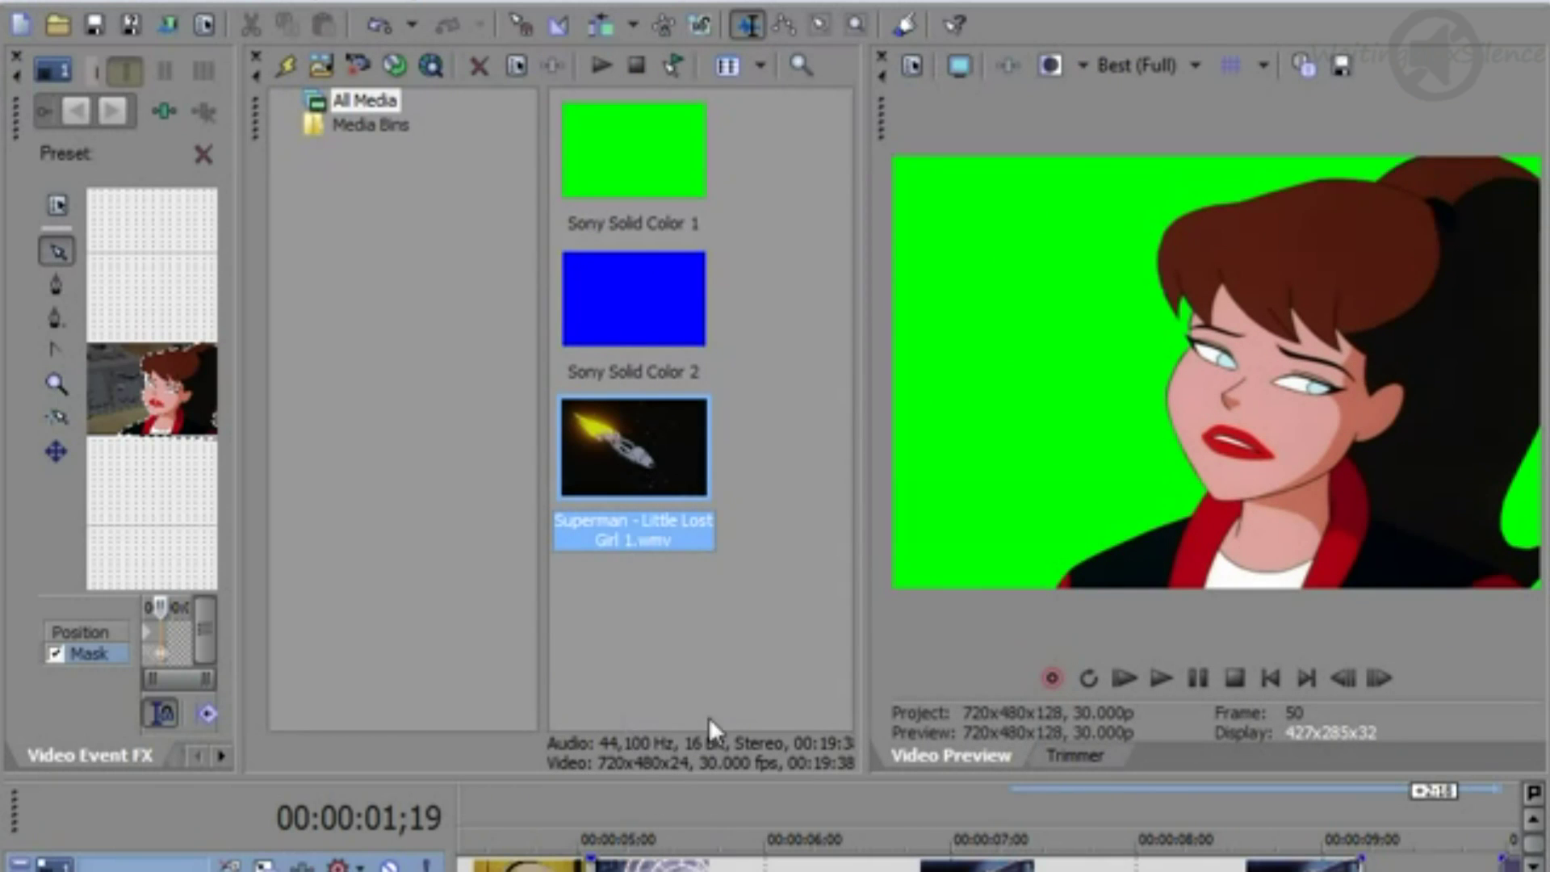
{"action": "left_click_drag", "start_coordinate": [866, 521], "coordinate": [718, 521]}
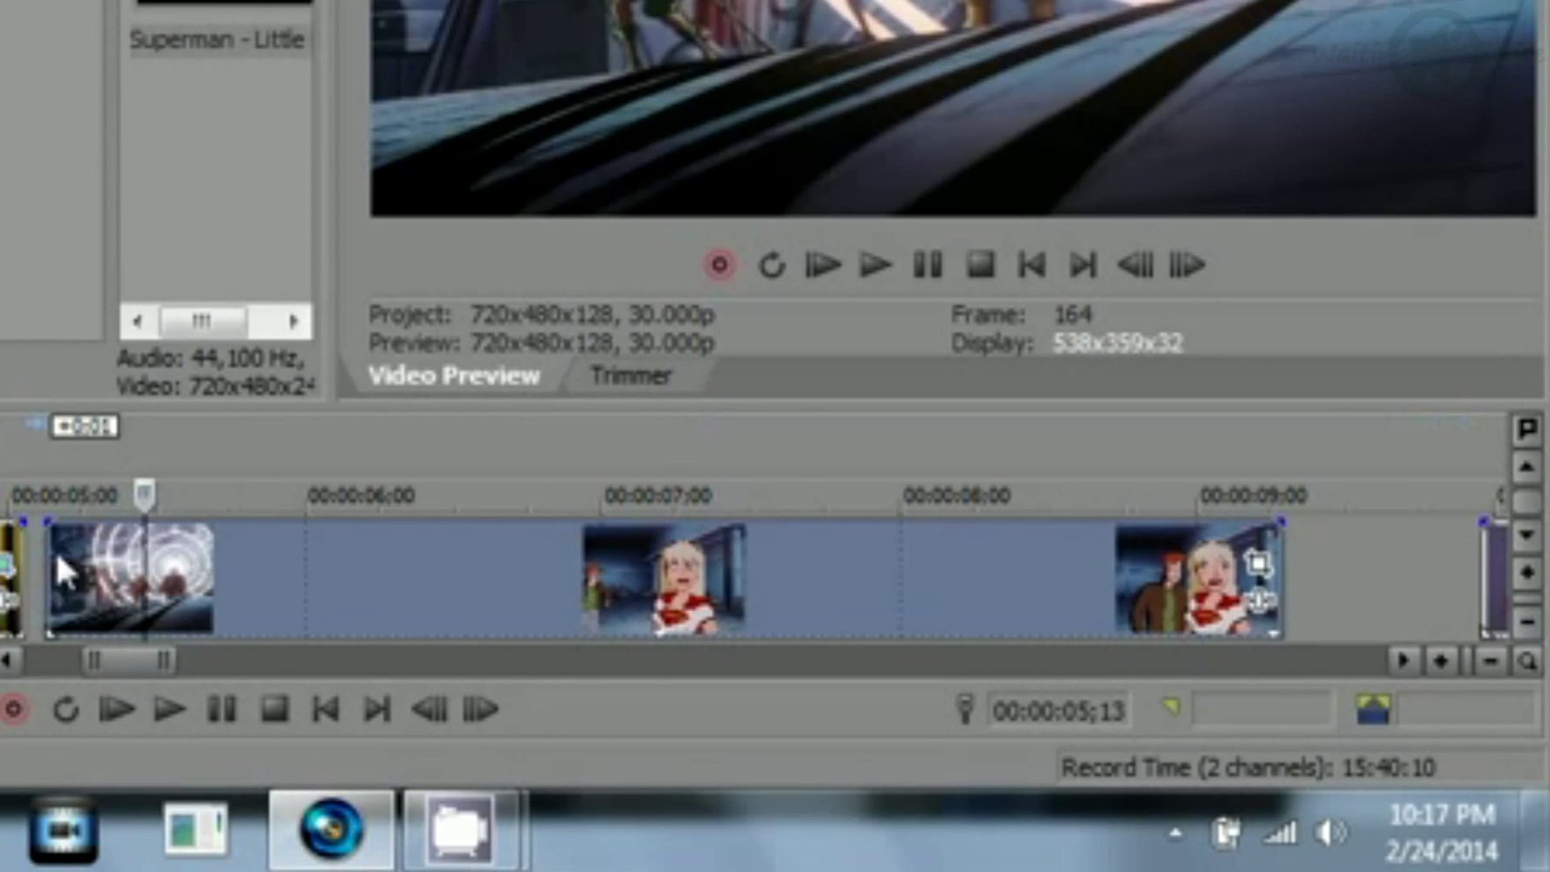
Step: Trim the glowing portal shot off the new clip's start, move the clip back to about 00:00:05;13 and check its end
{"action": "left_click_drag", "start_coordinate": [34, 557], "coordinate": [513, 541]}
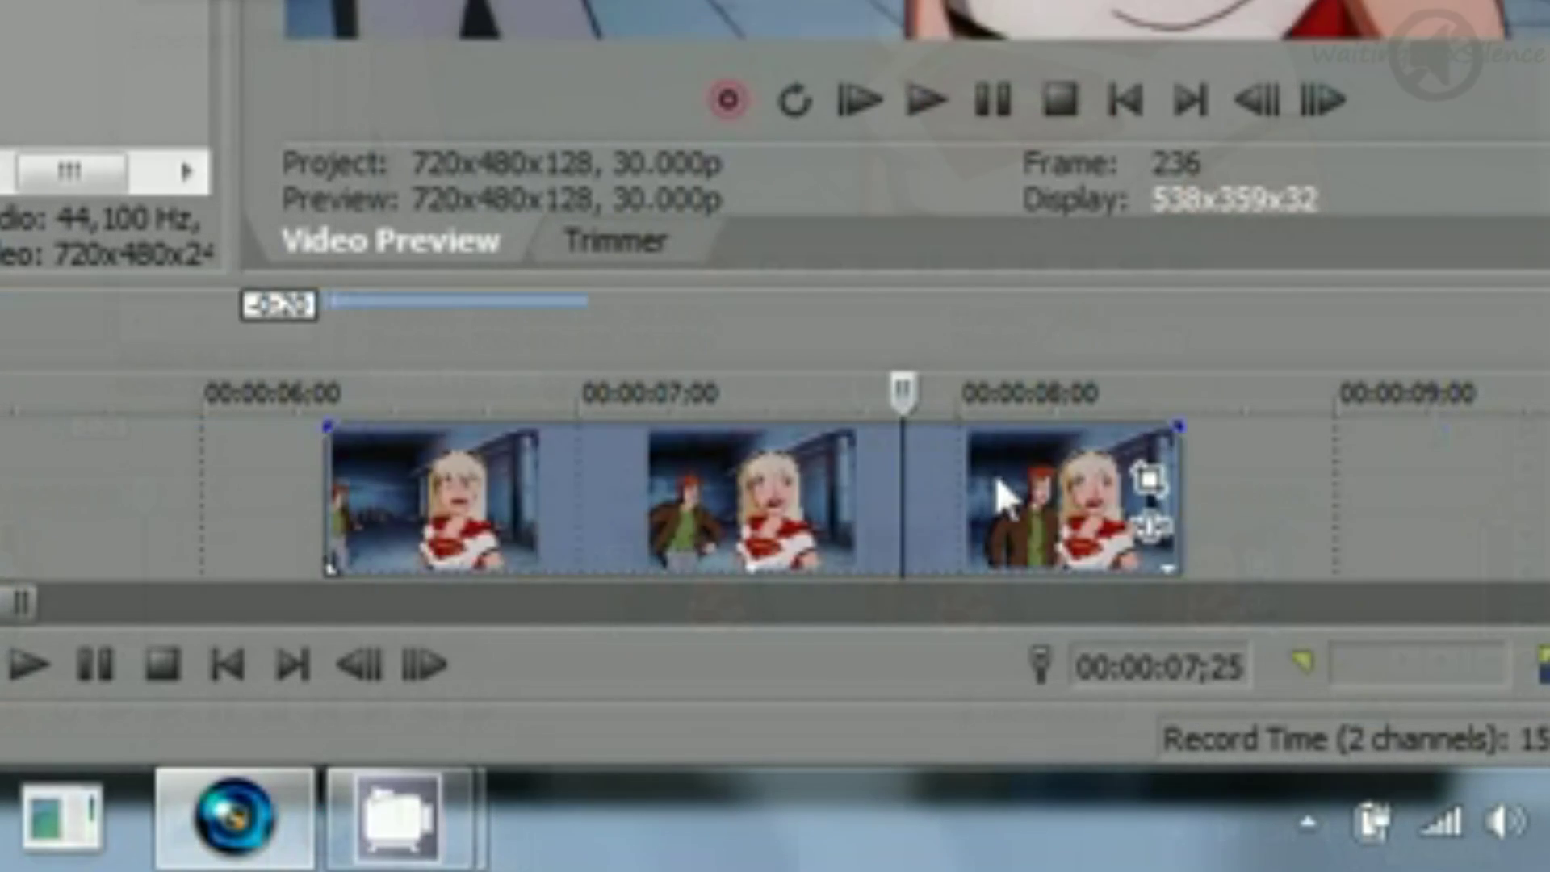
{"action": "left_click_drag", "start_coordinate": [998, 494], "coordinate": [668, 512]}
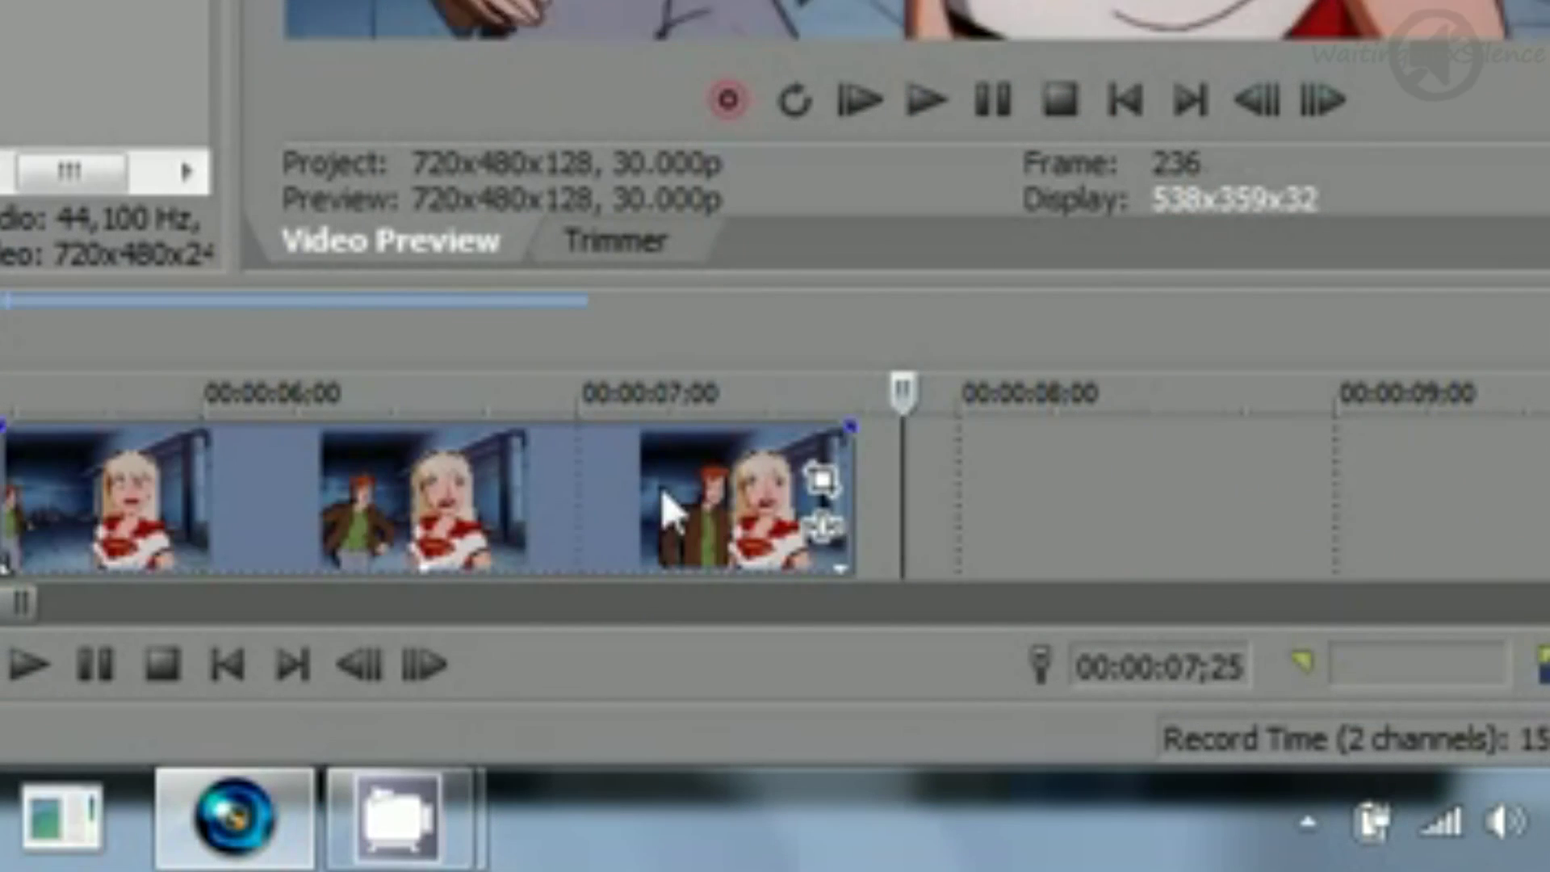
{"action": "left_click", "coordinate": [756, 494]}
{"action": "left_click", "coordinate": [841, 449]}
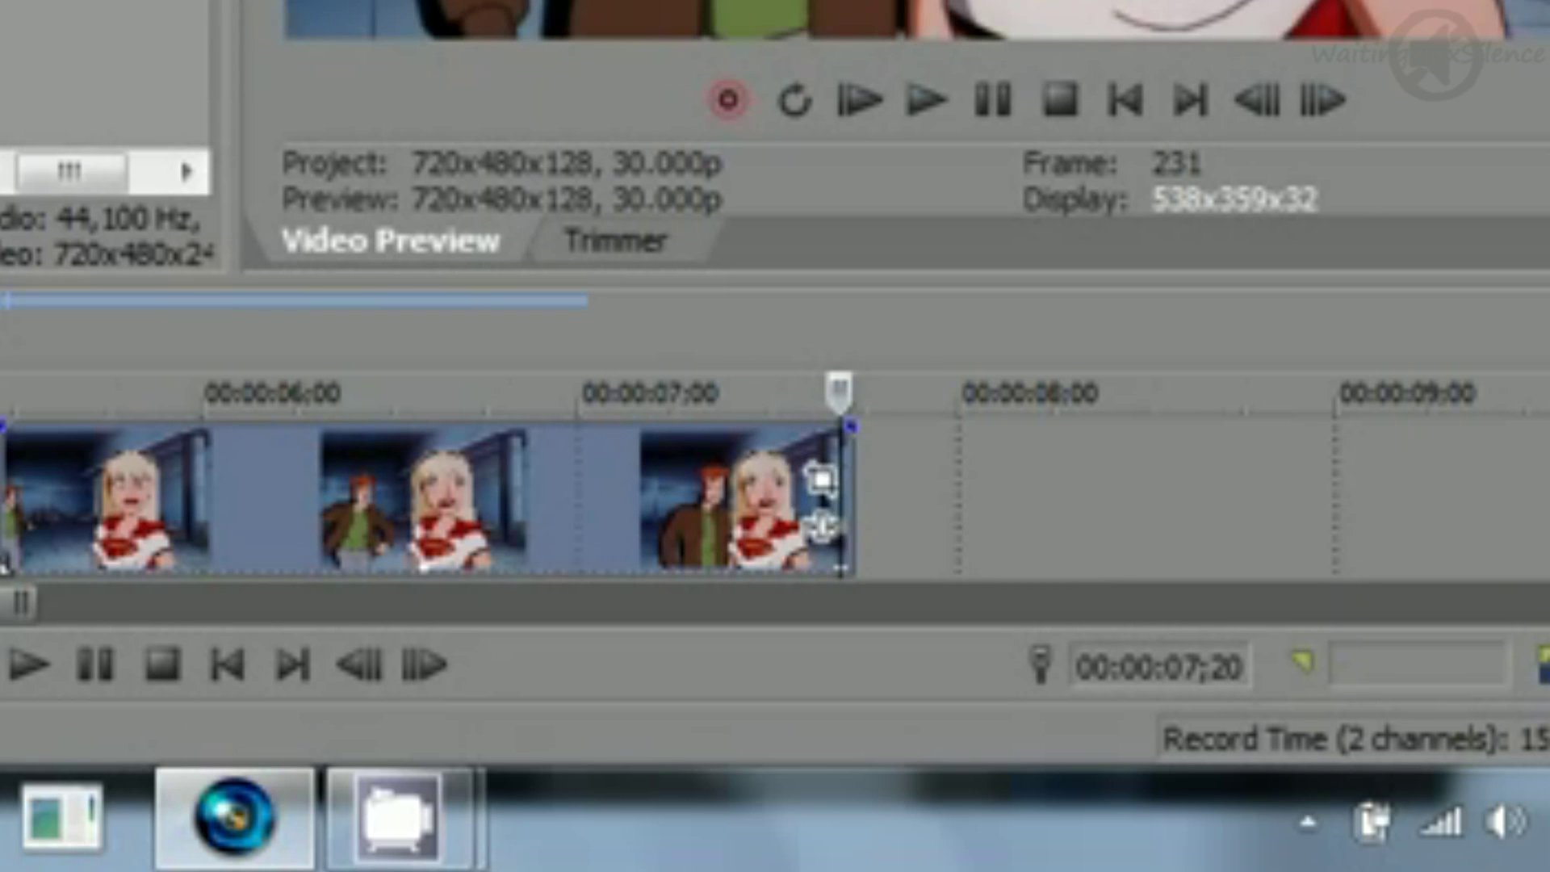
Step: Open the Supergirl clip in Event Pan/Crop with an enlarged view and enable its mask at the first frame
{"action": "left_click", "coordinate": [821, 481]}
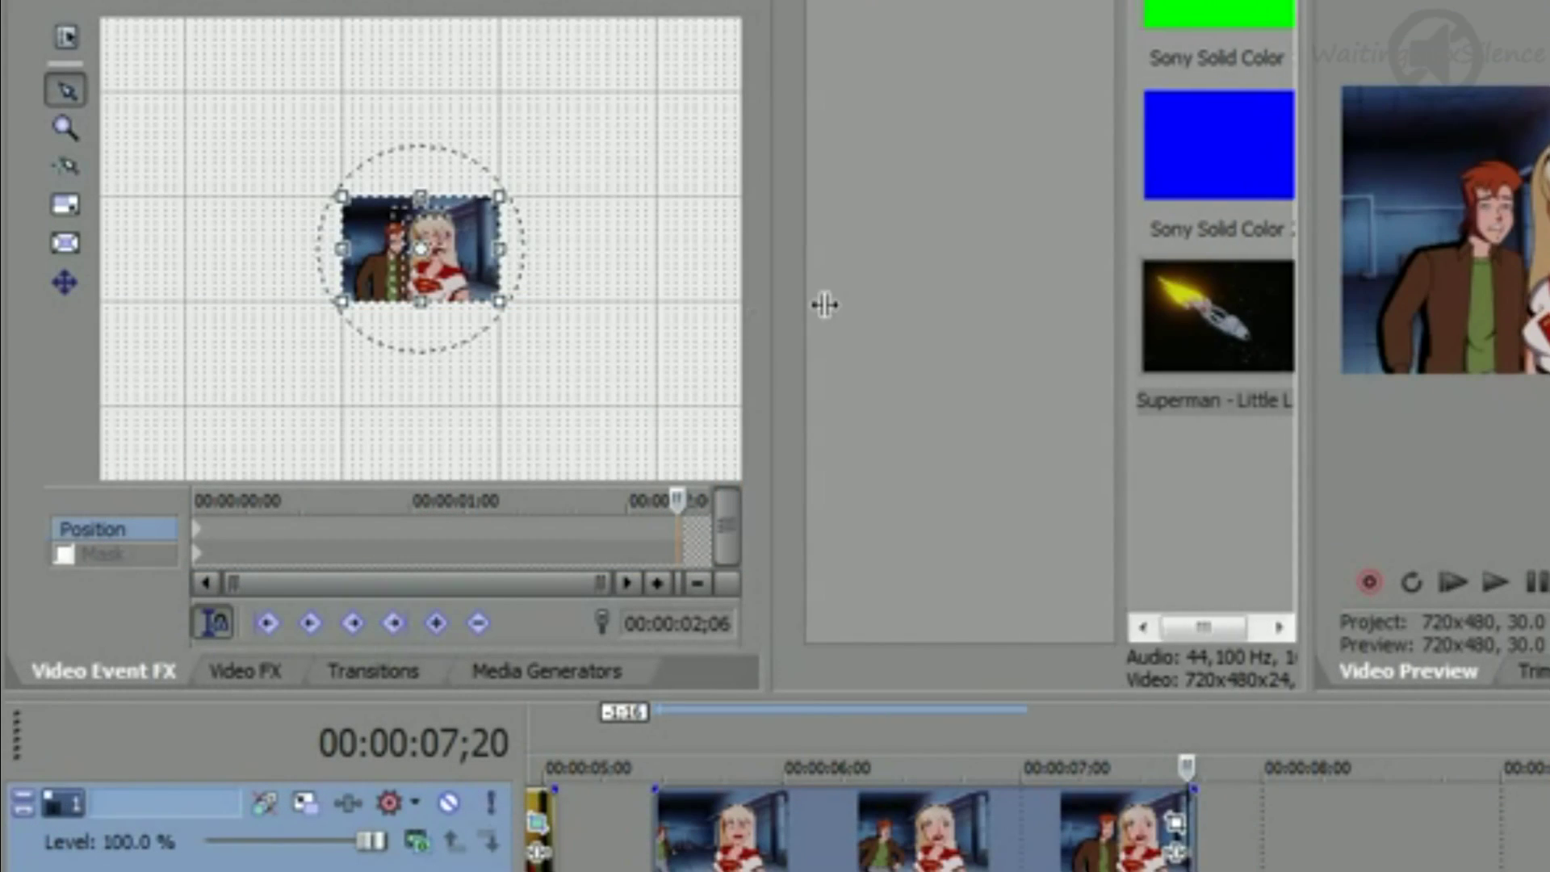
{"action": "left_click_drag", "start_coordinate": [824, 305], "coordinate": [1259, 304]}
{"action": "left_click", "coordinate": [64, 128]}
{"action": "left_click", "coordinate": [730, 353]}
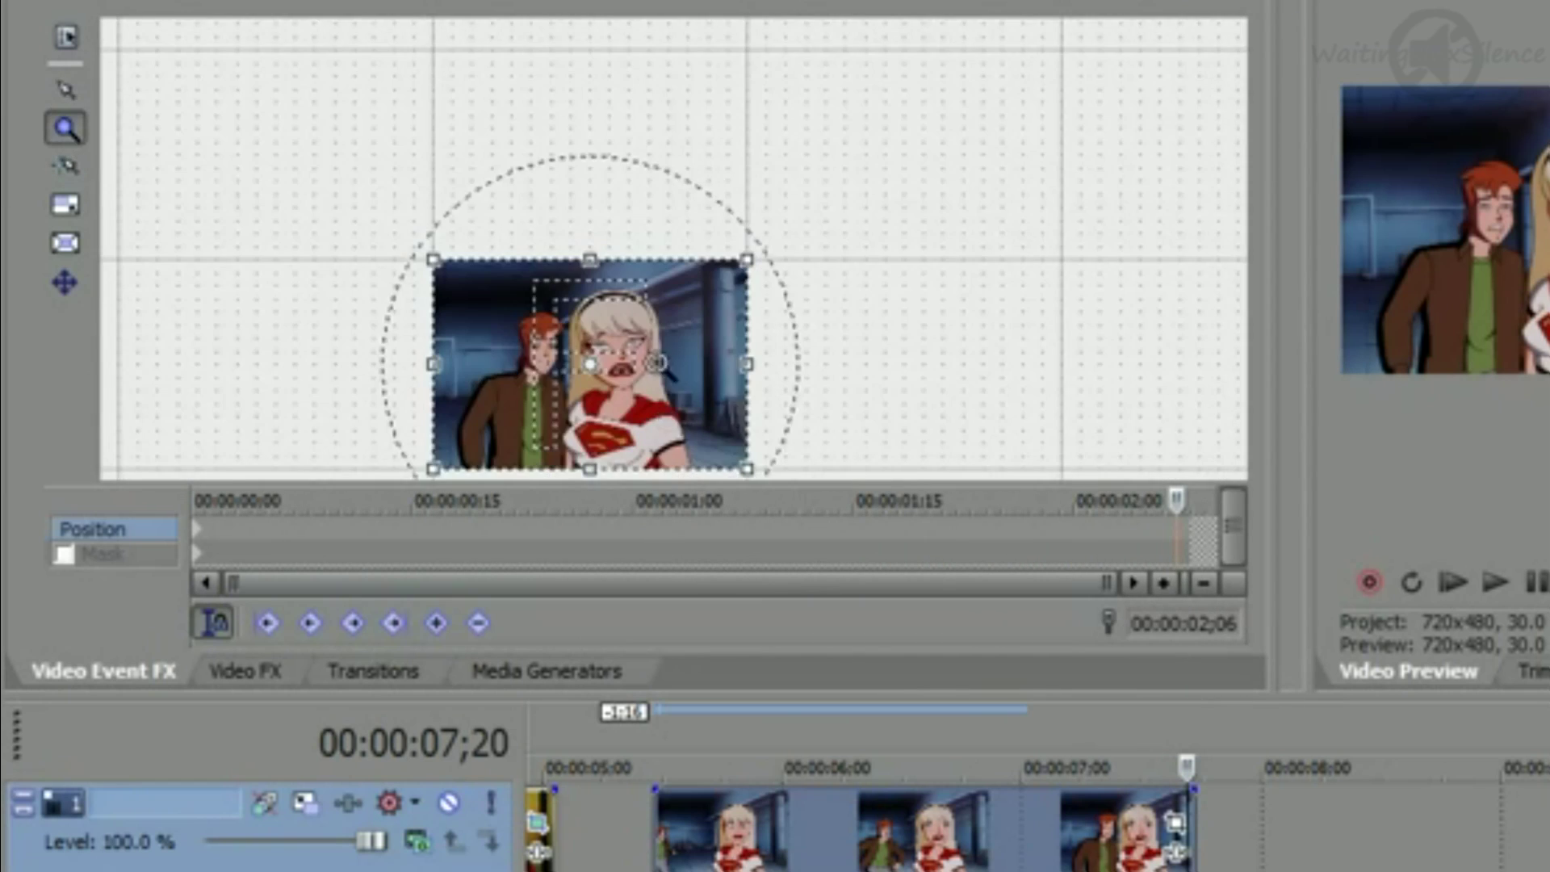
{"action": "left_click", "coordinate": [656, 359]}
{"action": "left_click_drag", "start_coordinate": [854, 695], "coordinate": [854, 801]}
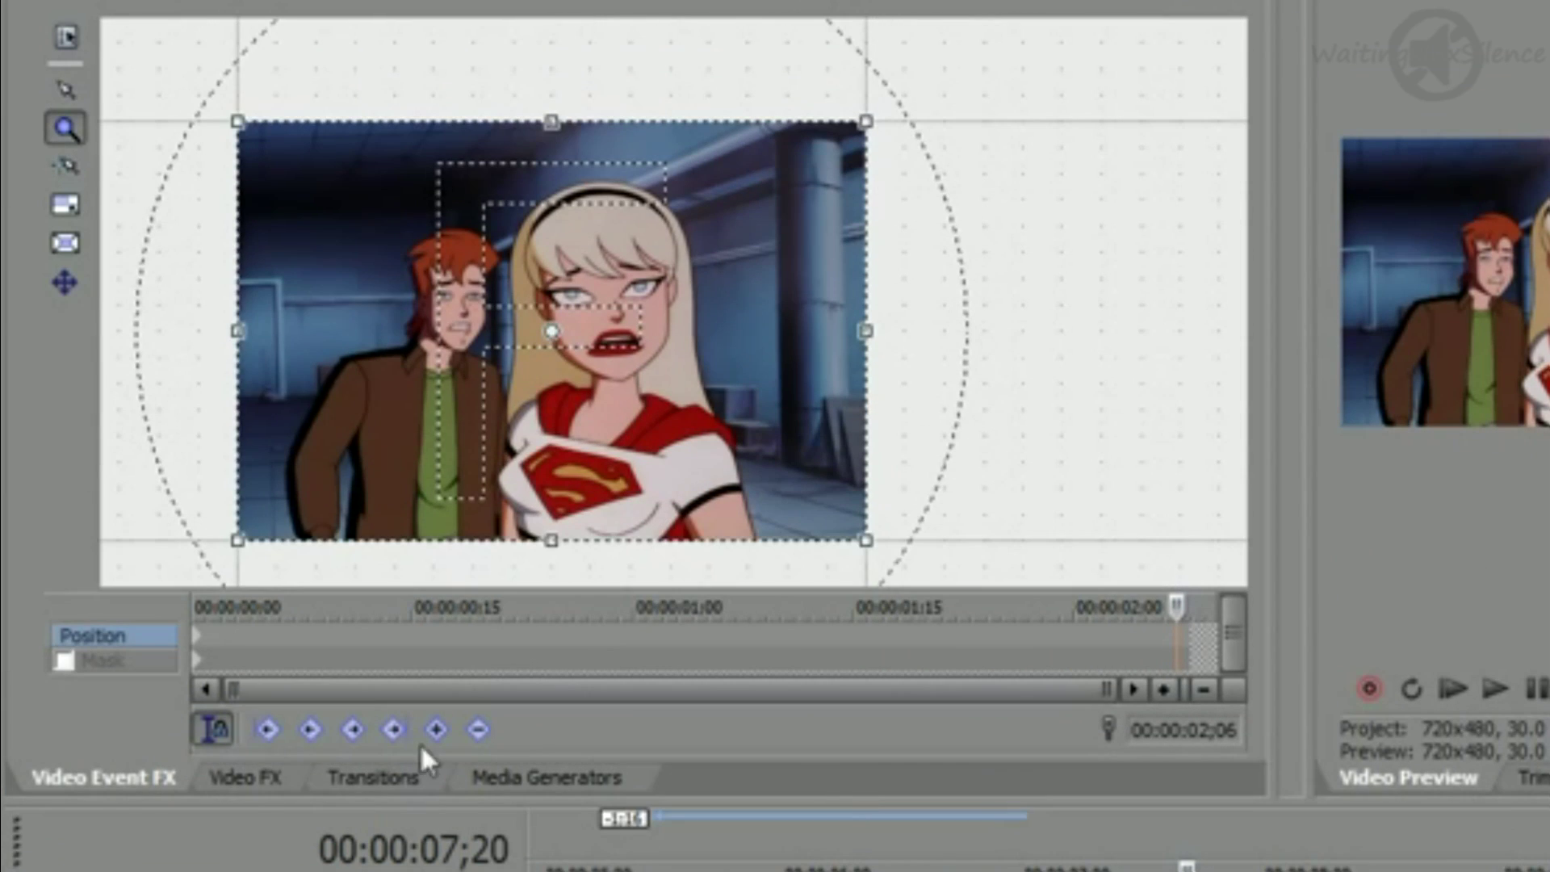
{"action": "left_click", "coordinate": [258, 729]}
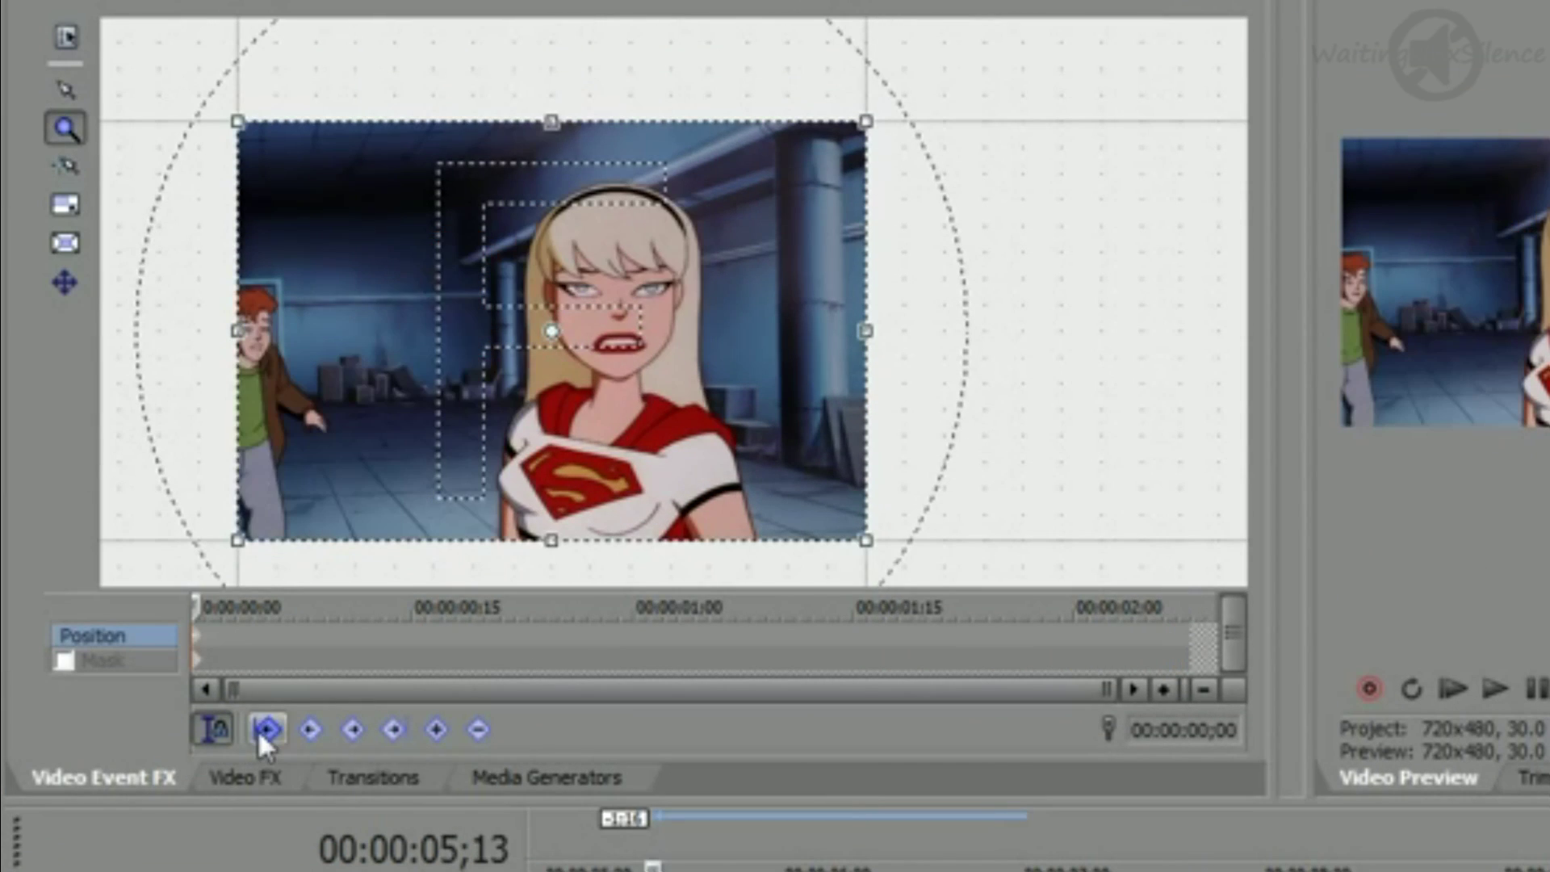
{"action": "left_click", "coordinate": [65, 661]}
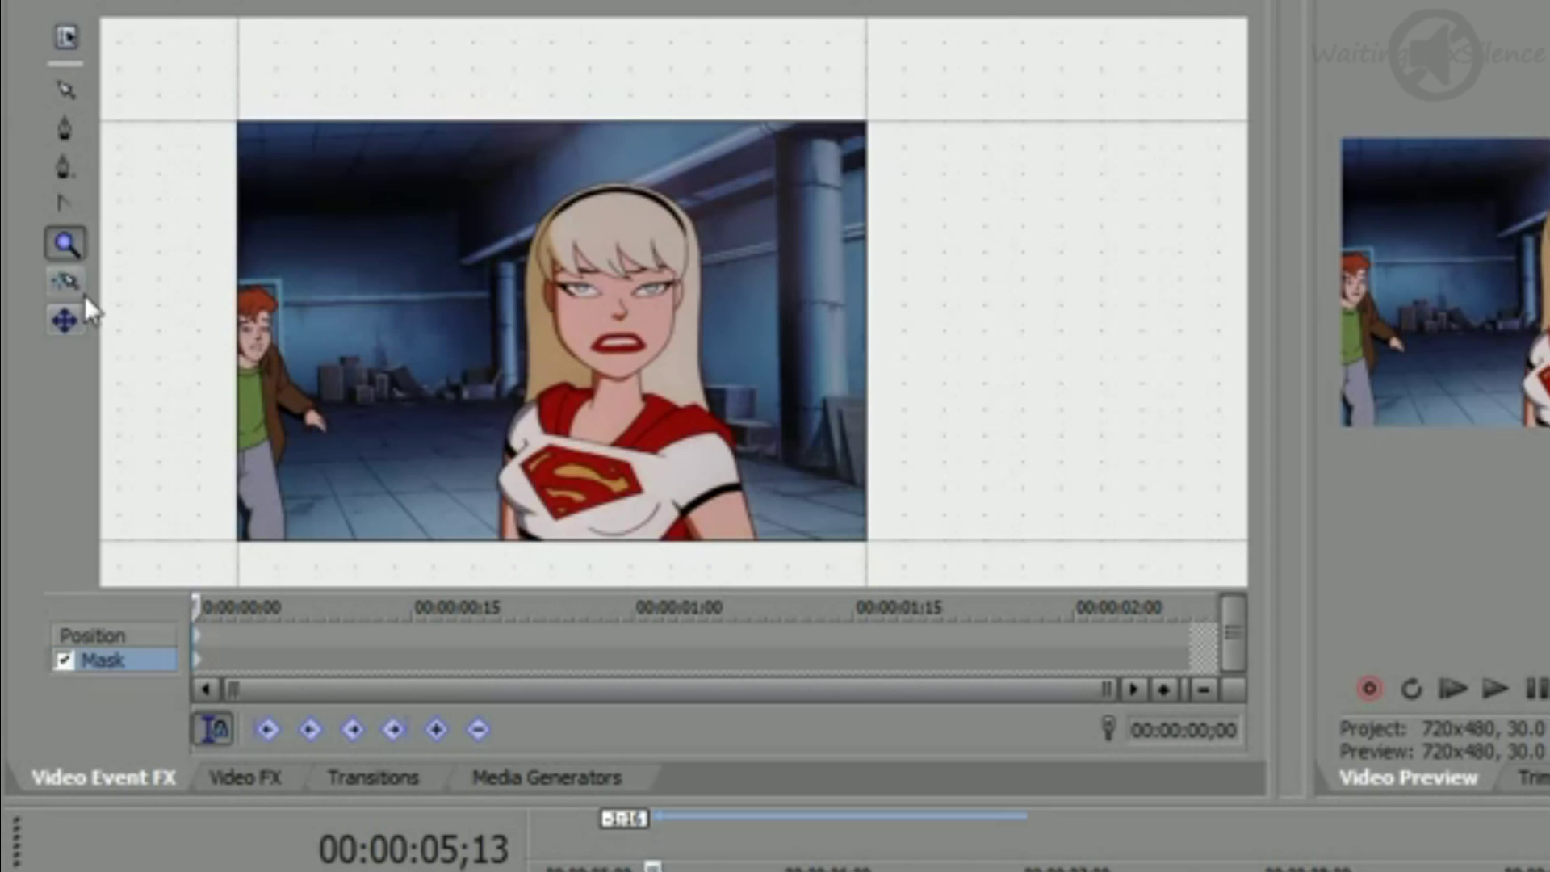
Step: Trace a closed mask path around Supergirl, from below the frame up over her hair and down her other arm to the starting point
{"action": "left_click", "coordinate": [65, 128]}
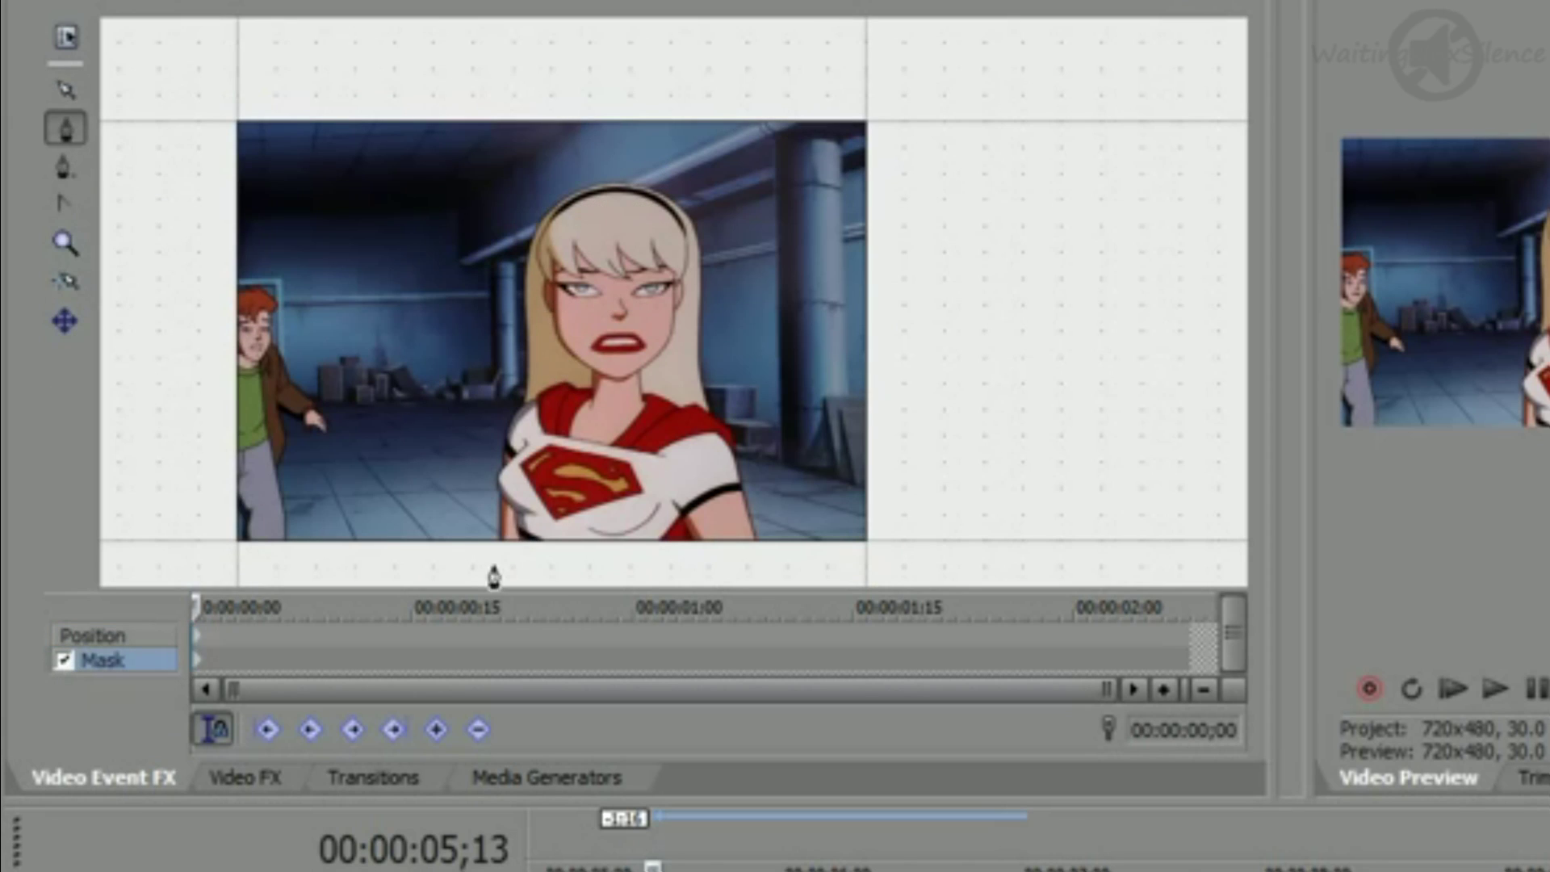
{"action": "left_click", "coordinate": [495, 558]}
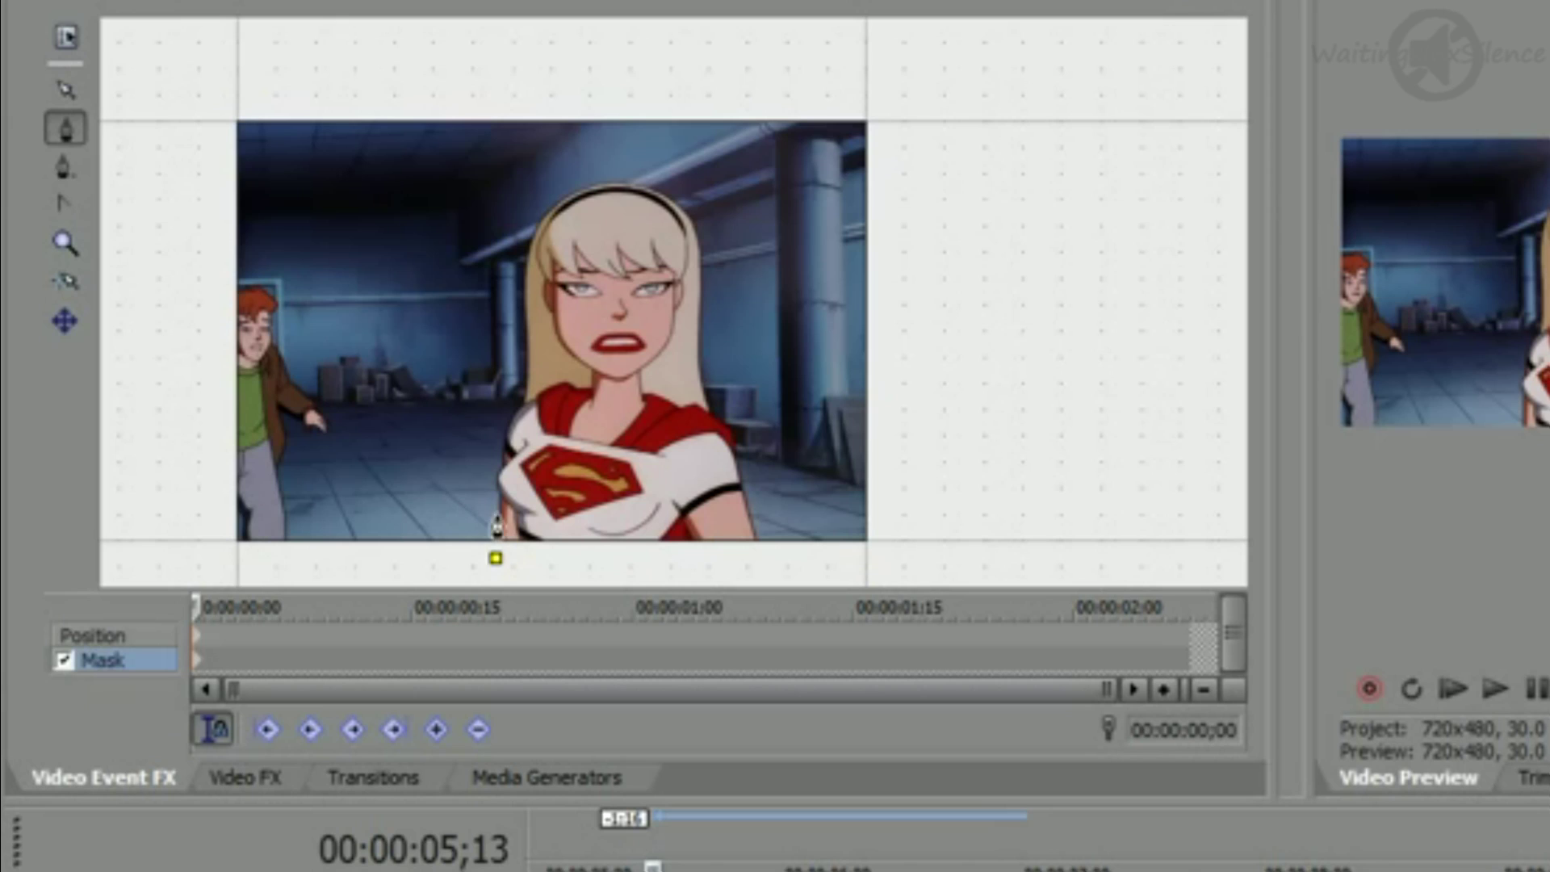
{"action": "left_click", "coordinate": [501, 466]}
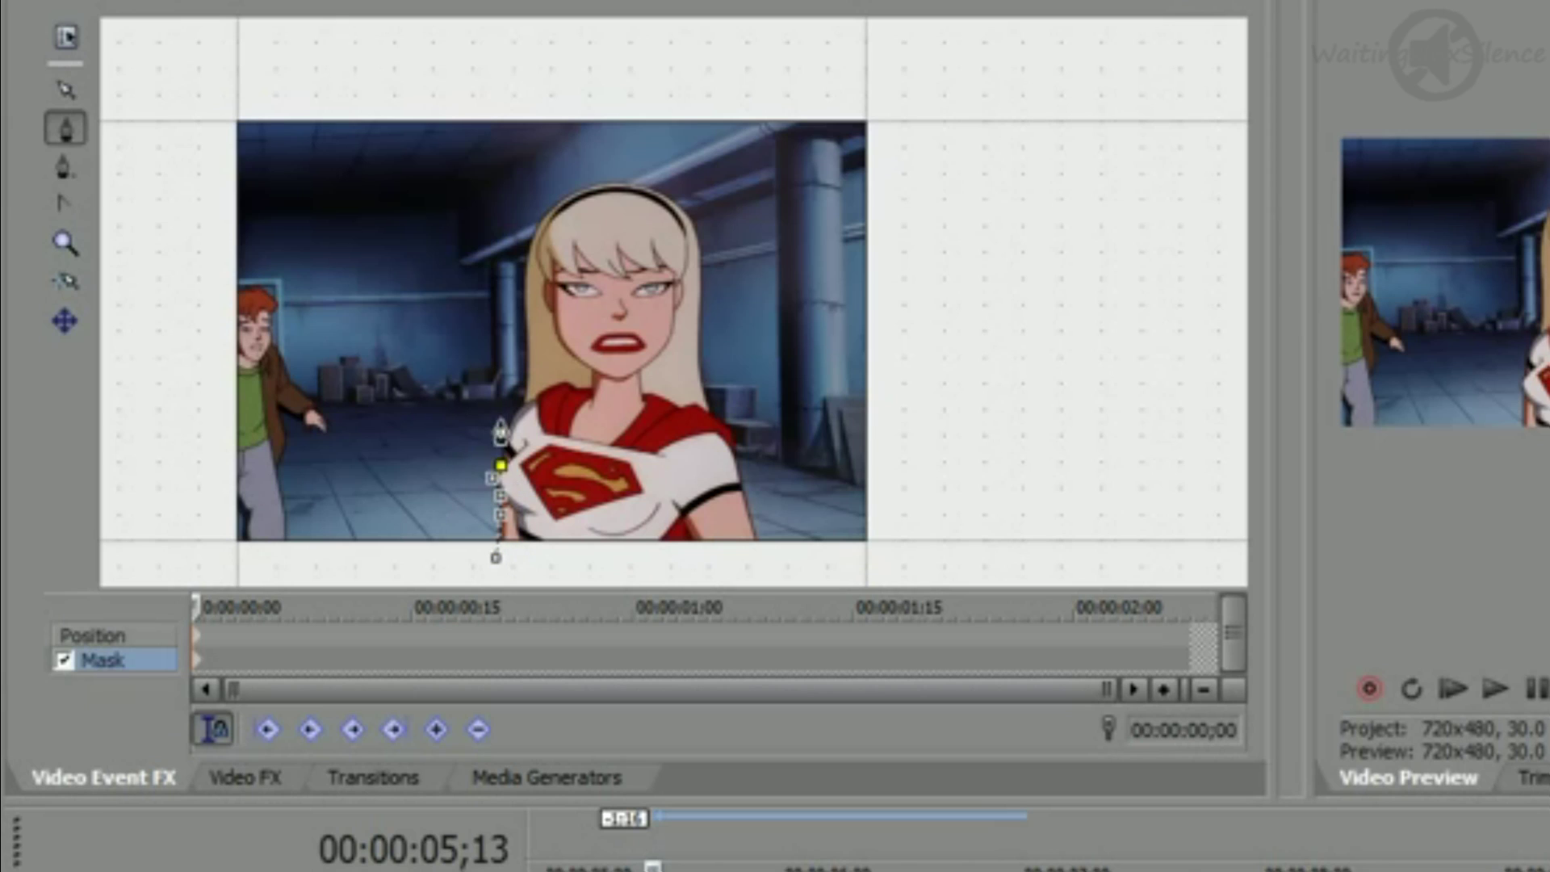
{"action": "left_click", "coordinate": [525, 397]}
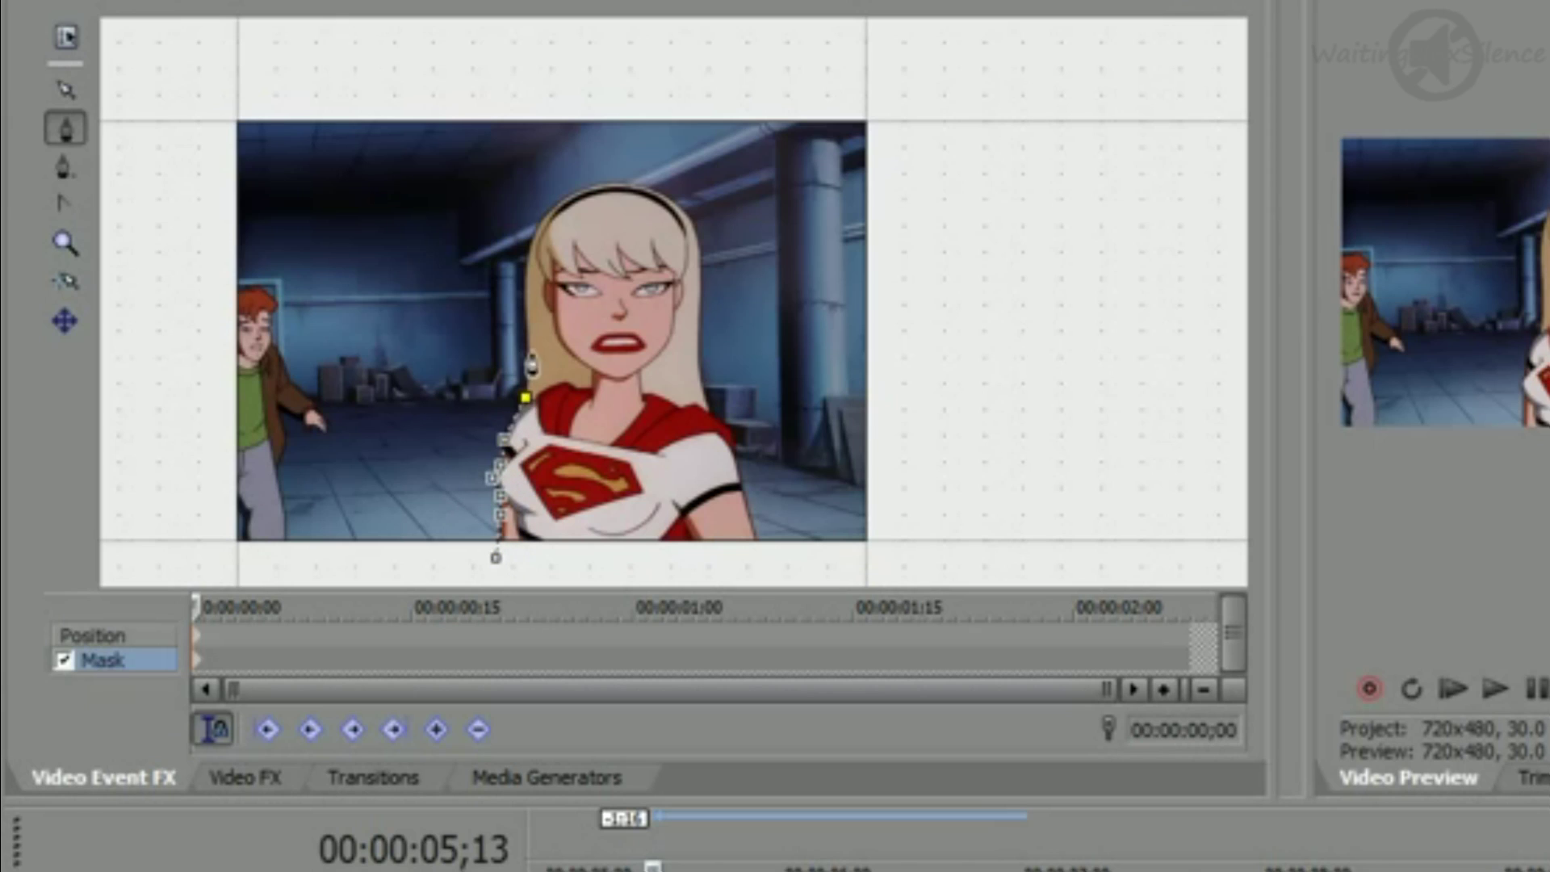
{"action": "left_click", "coordinate": [524, 298]}
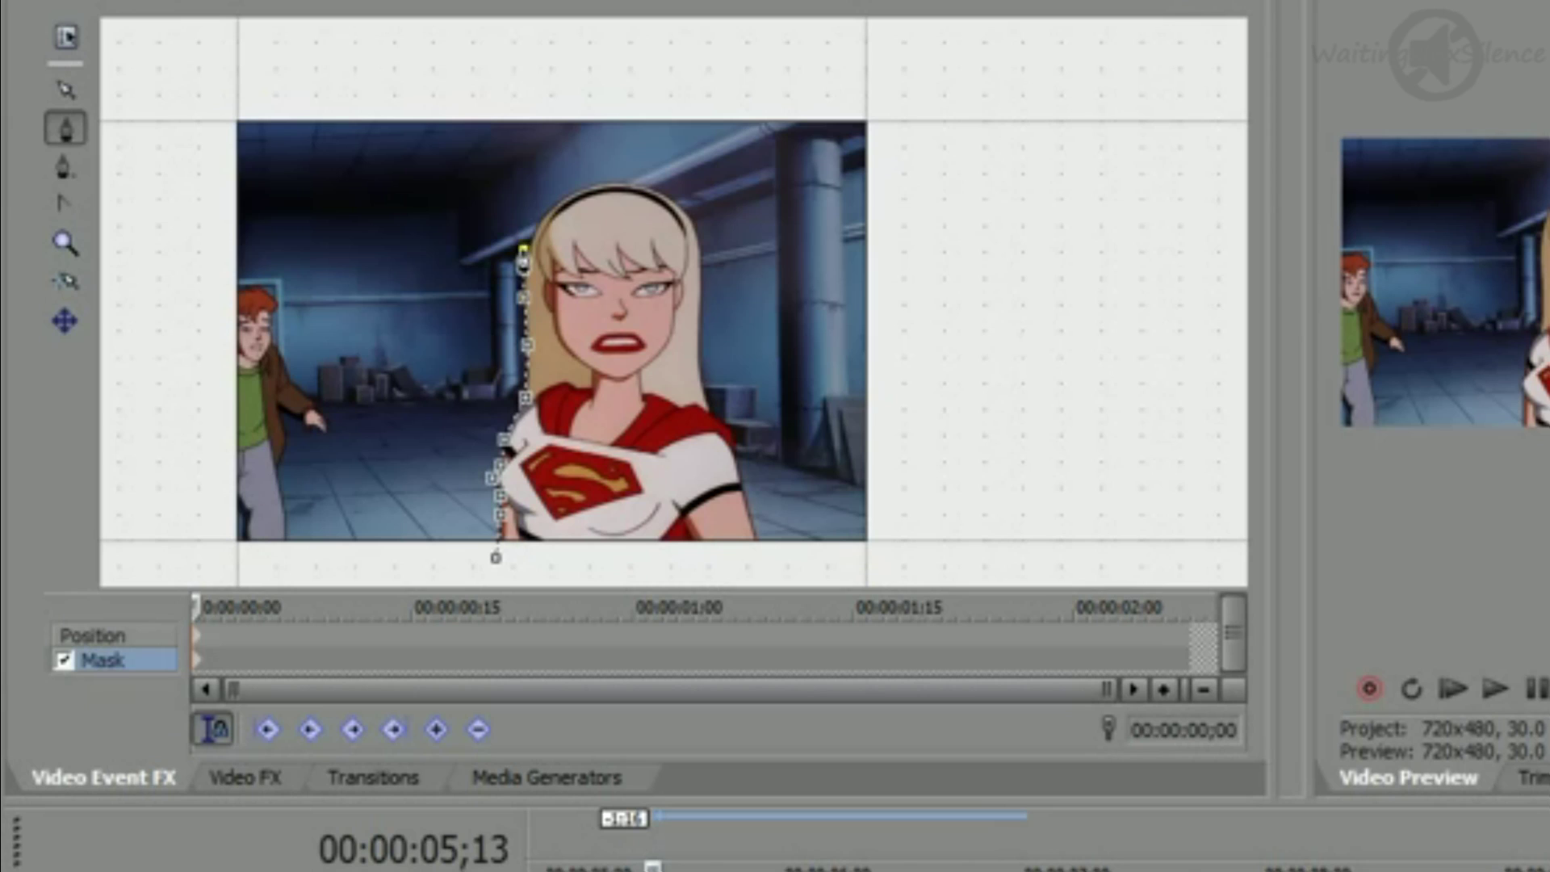
{"action": "left_click", "coordinate": [550, 209]}
{"action": "left_click", "coordinate": [595, 183]}
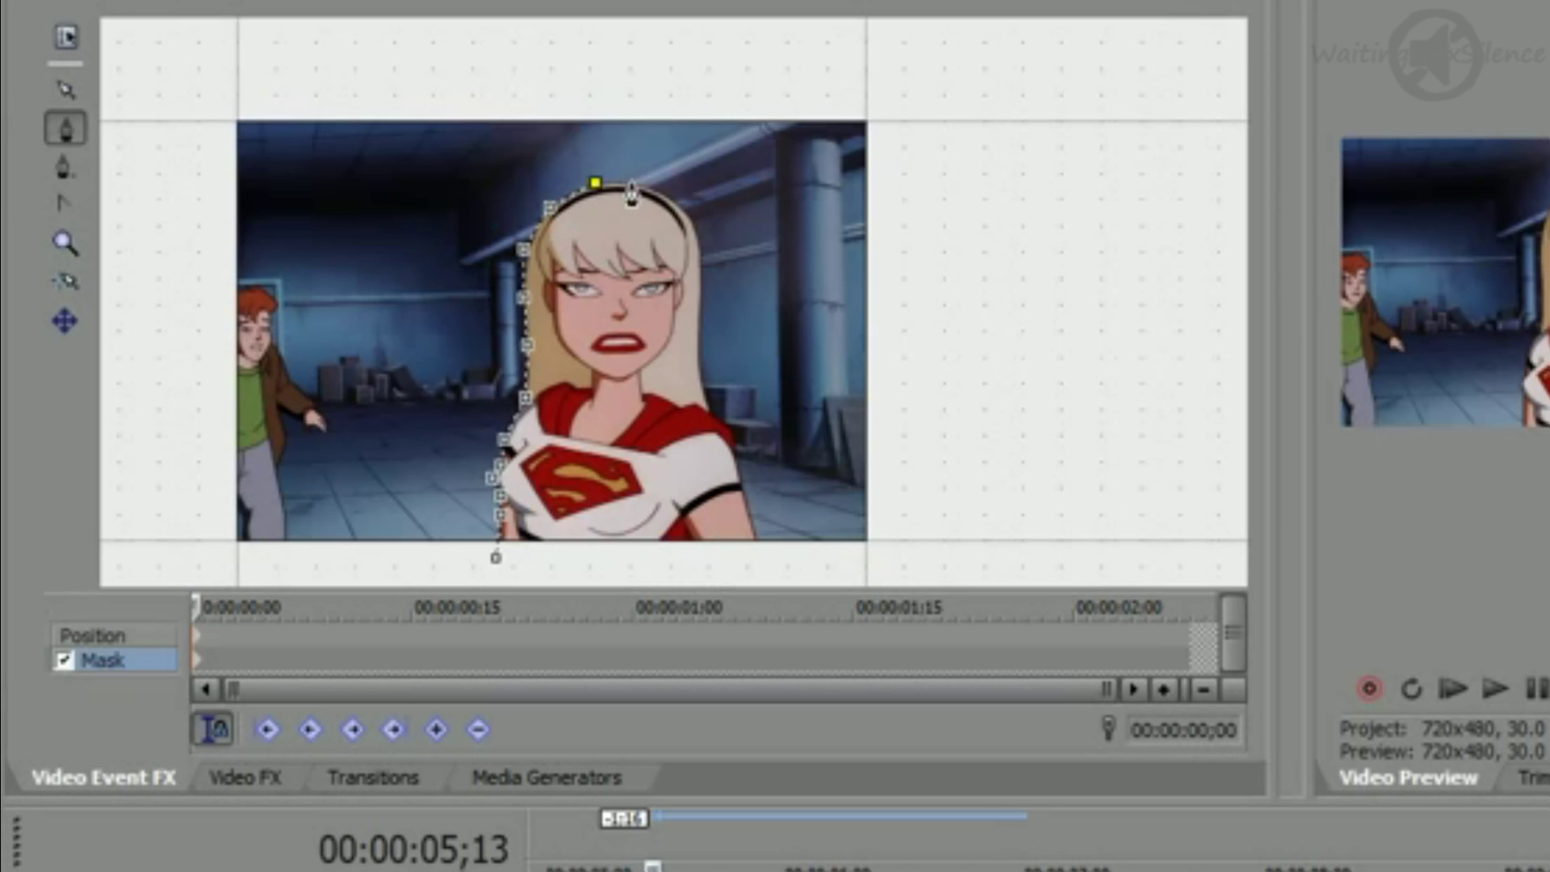
{"action": "left_click", "coordinate": [644, 183]}
{"action": "left_click", "coordinate": [690, 210]}
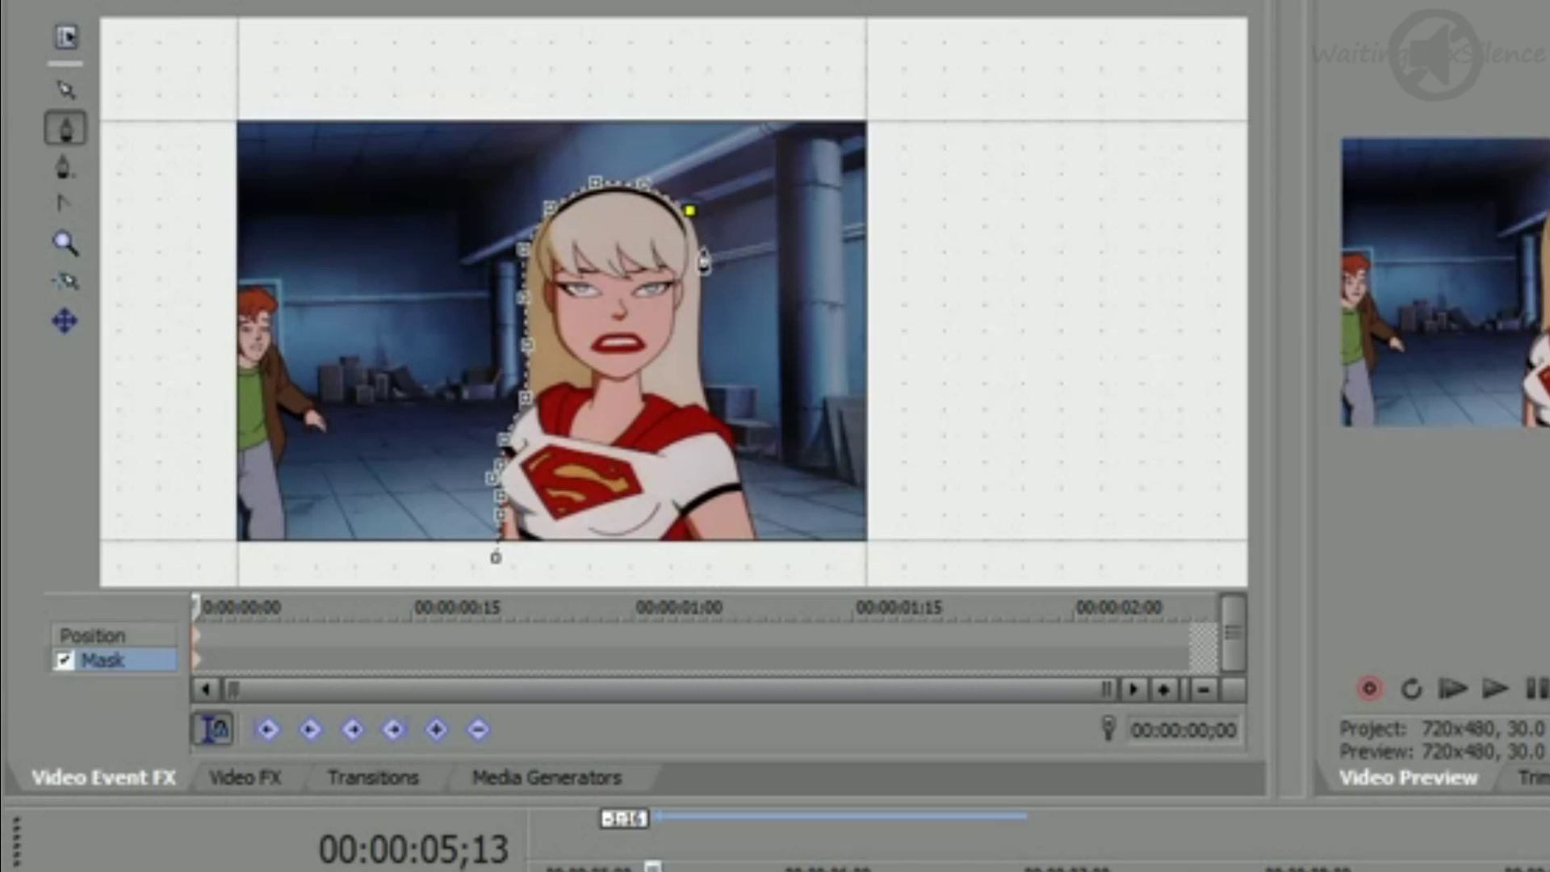
{"action": "left_click", "coordinate": [704, 249]}
{"action": "left_click", "coordinate": [700, 304]}
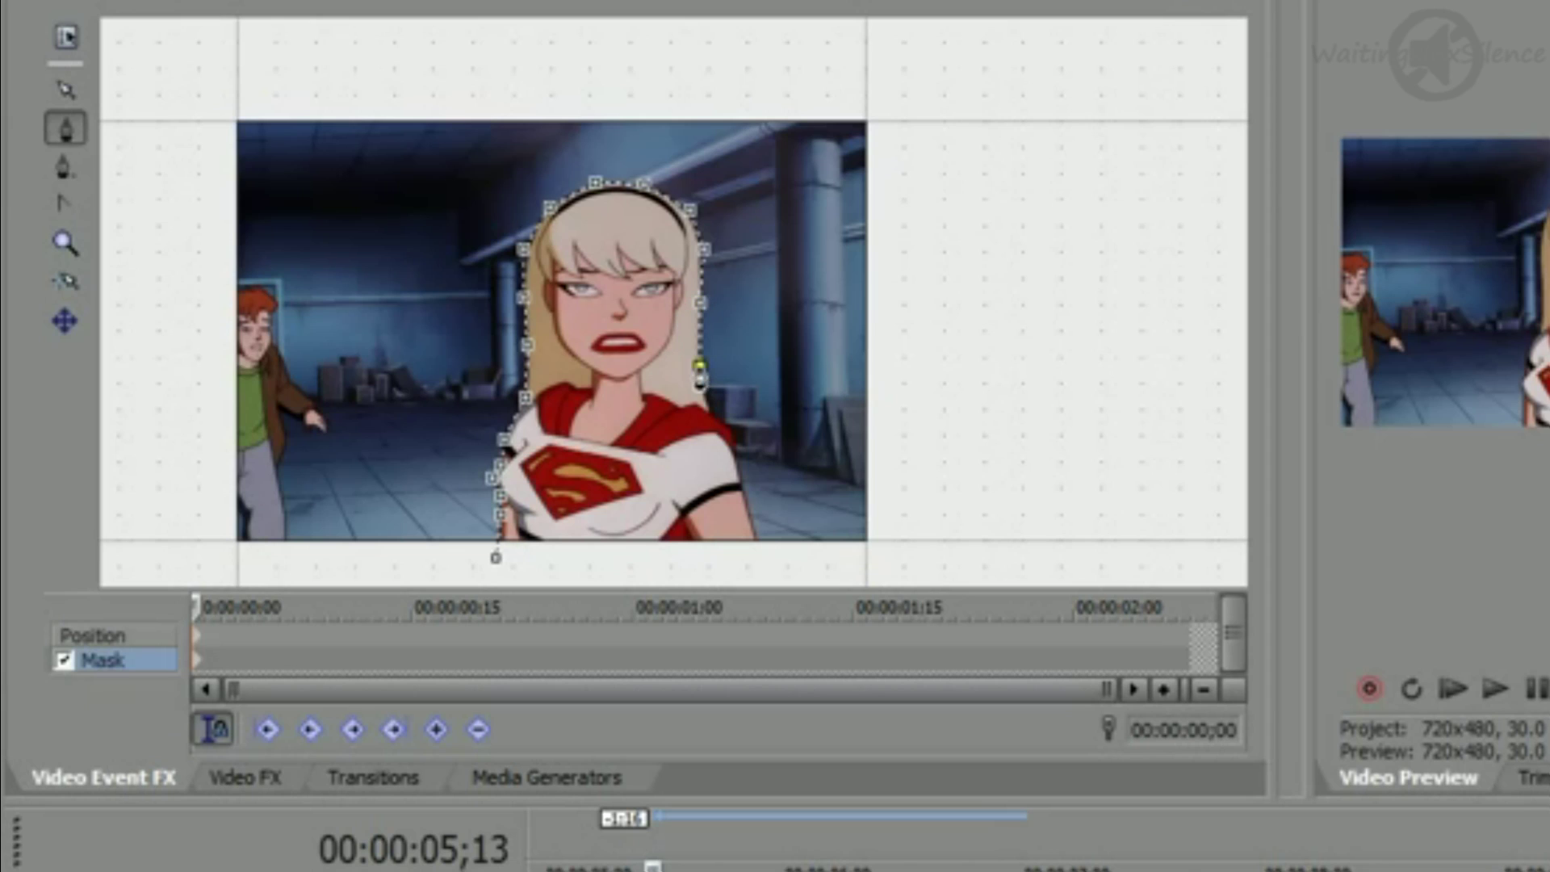
{"action": "left_click", "coordinate": [713, 413]}
{"action": "left_click", "coordinate": [738, 431]}
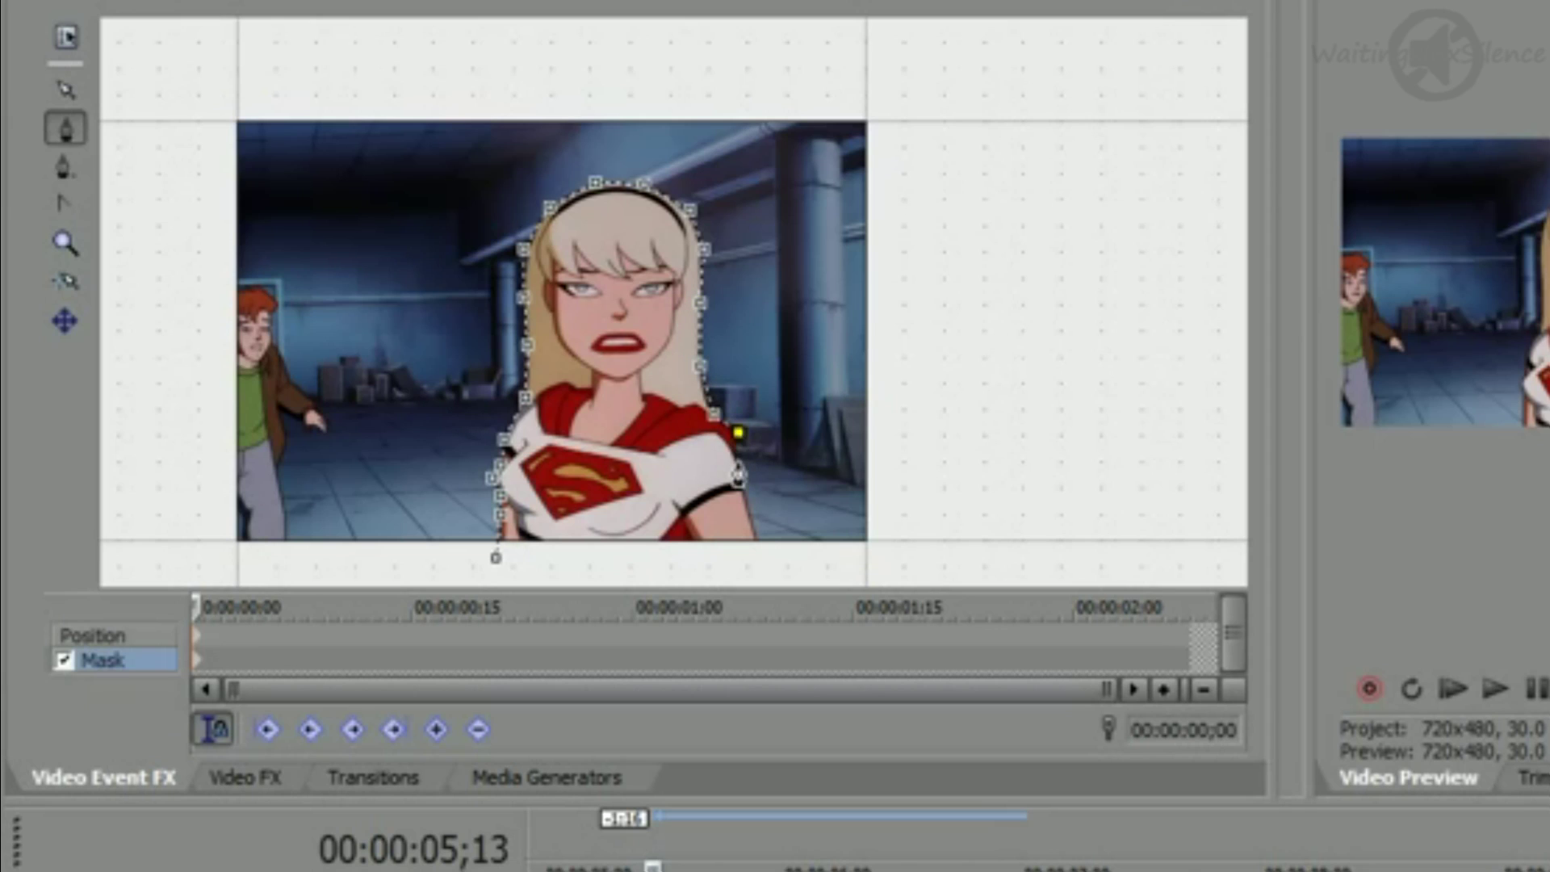
{"action": "left_click", "coordinate": [738, 459]}
{"action": "left_click", "coordinate": [747, 486]}
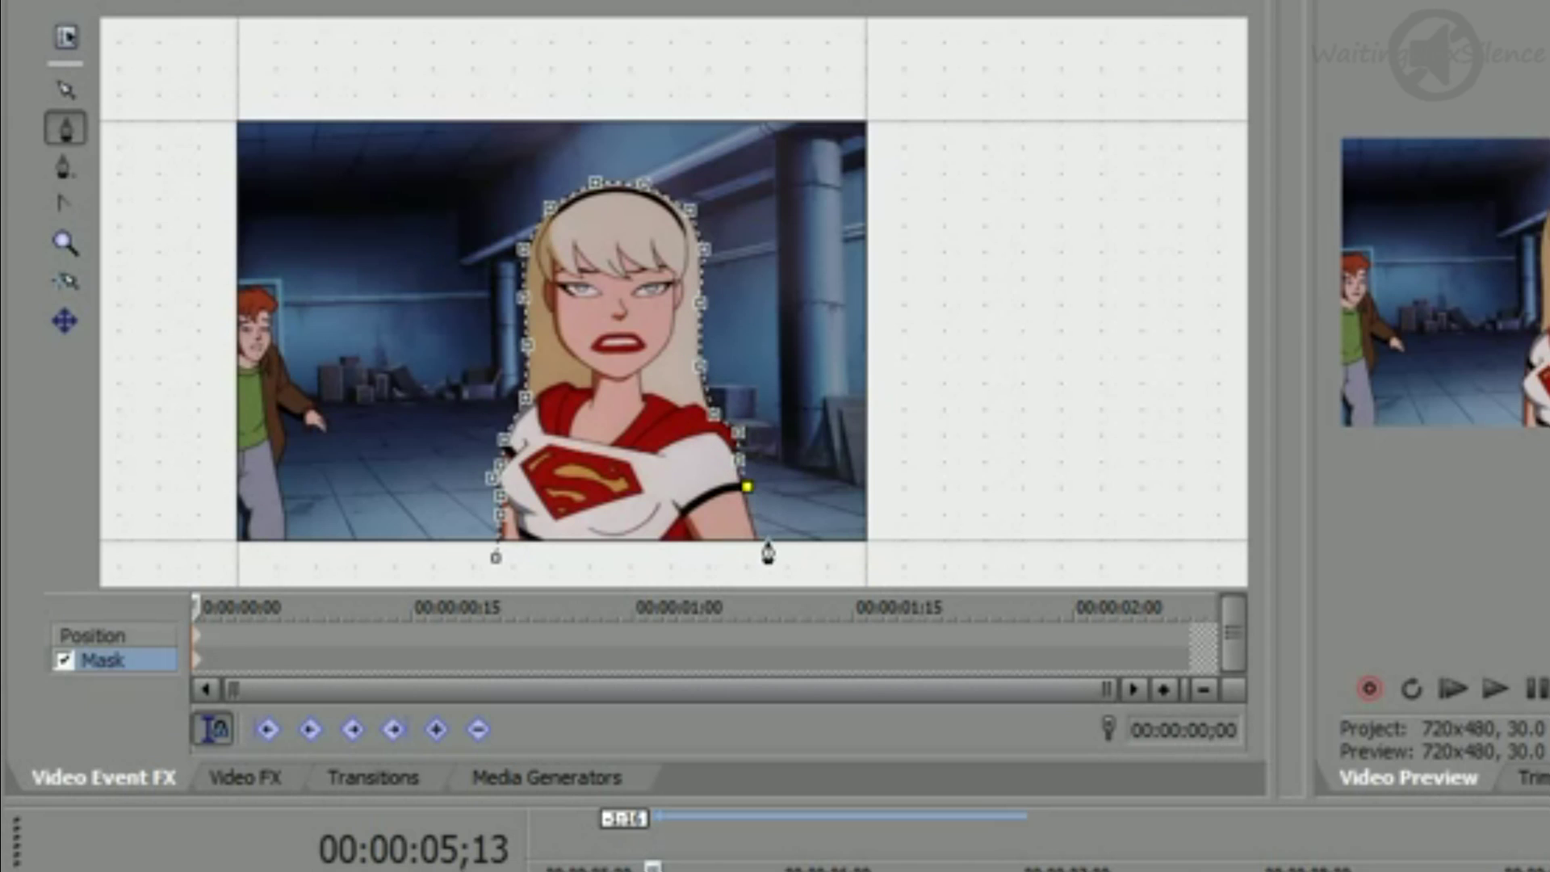
{"action": "left_click", "coordinate": [768, 550]}
{"action": "left_click", "coordinate": [495, 557]}
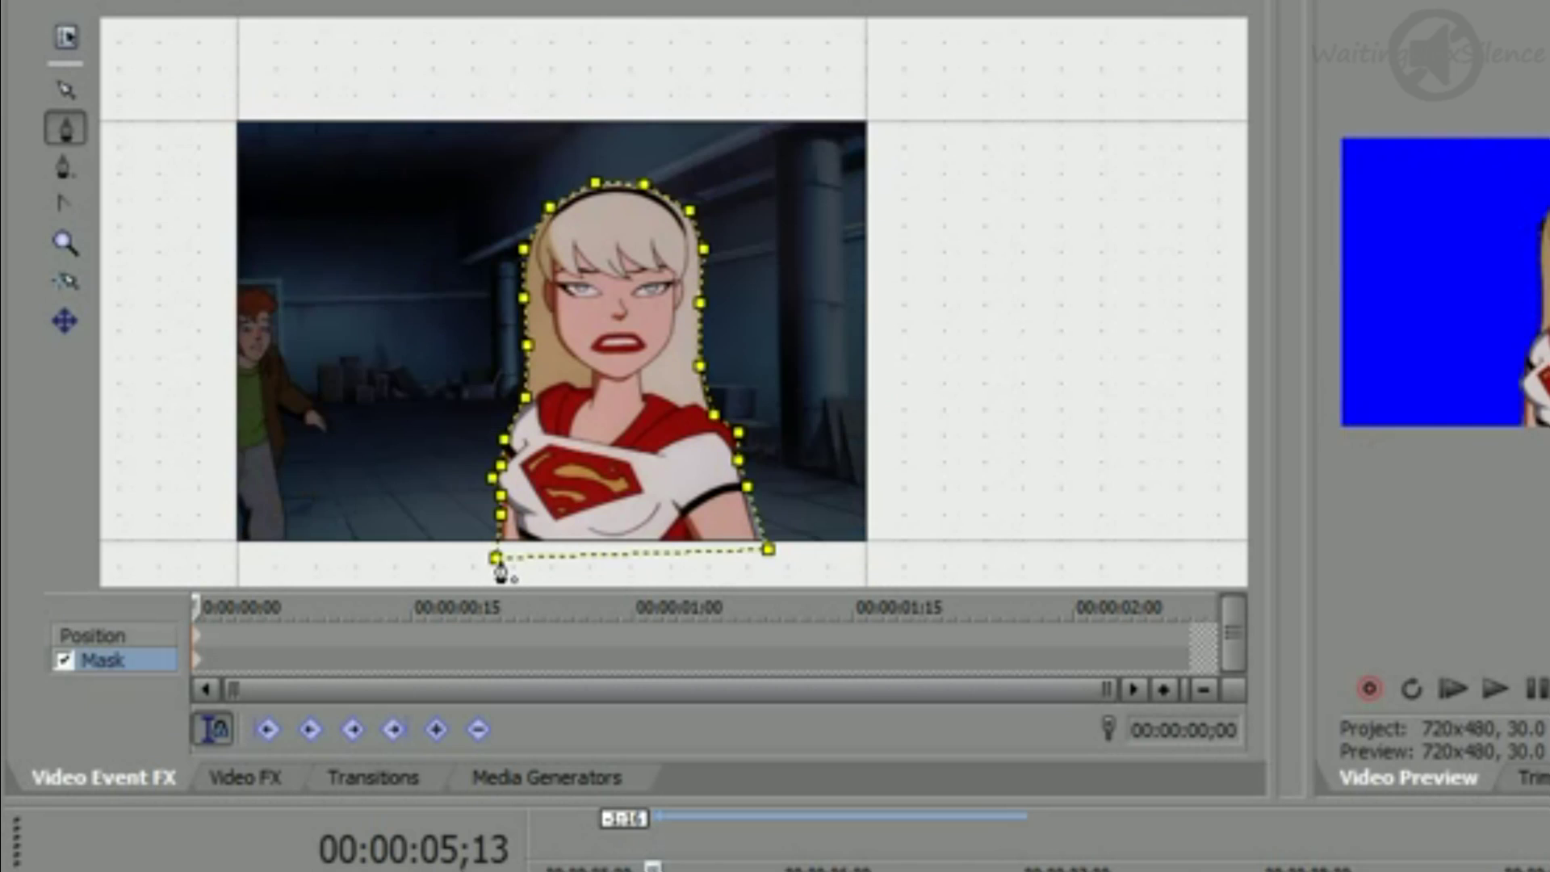
Step: Enlarge the video preview to inspect the masked character's edges, and restore the wide Event Pan/Crop layout
{"action": "left_click_drag", "start_coordinate": [1276, 337], "coordinate": [606, 315]}
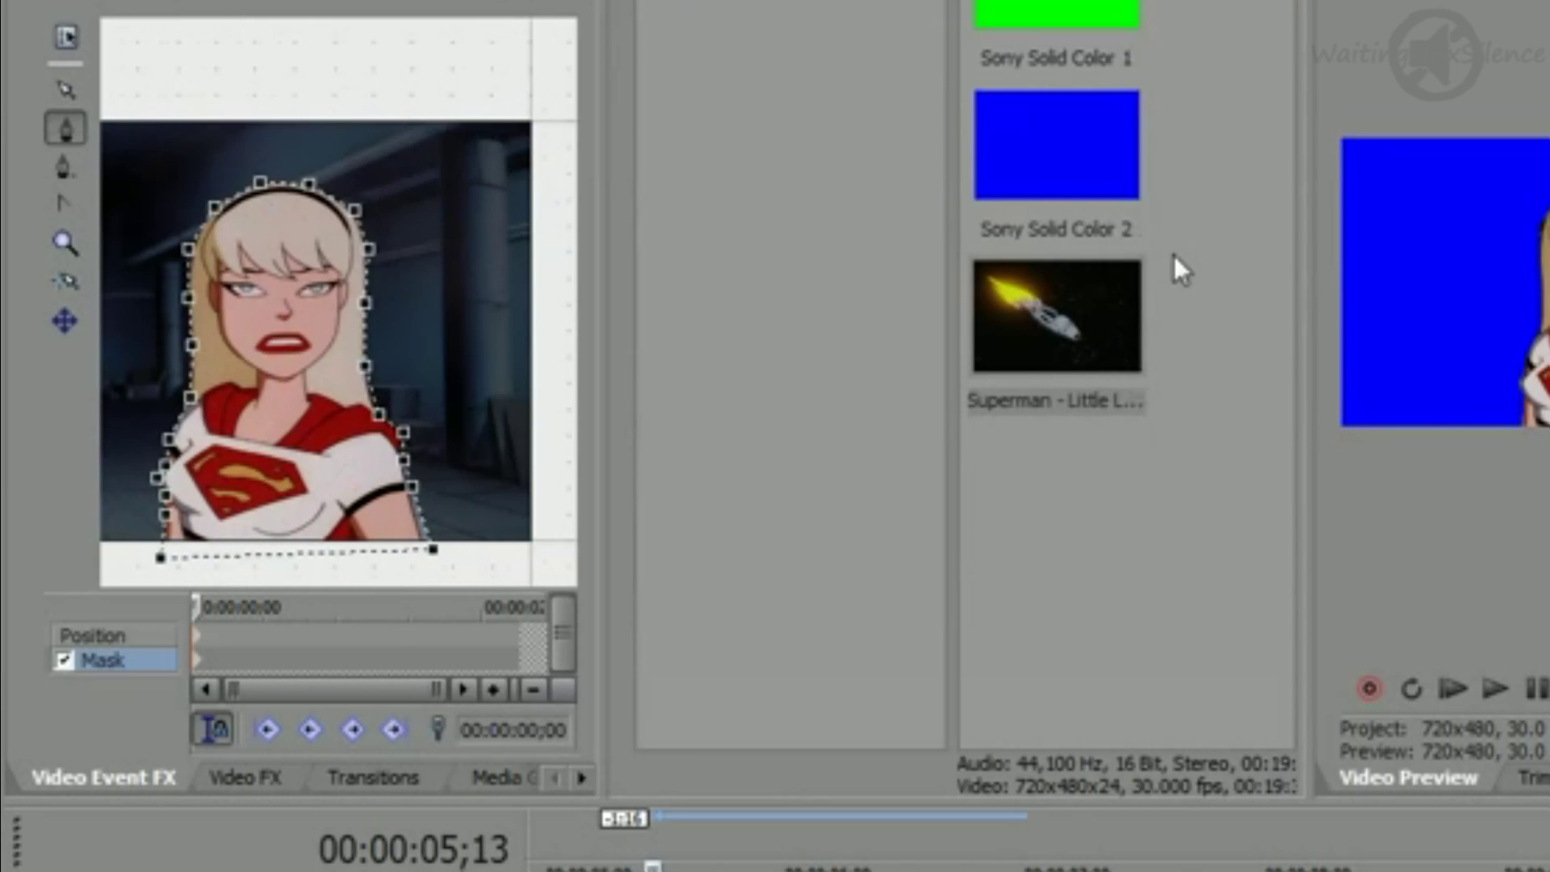
{"action": "left_click_drag", "start_coordinate": [1301, 307], "coordinate": [582, 390]}
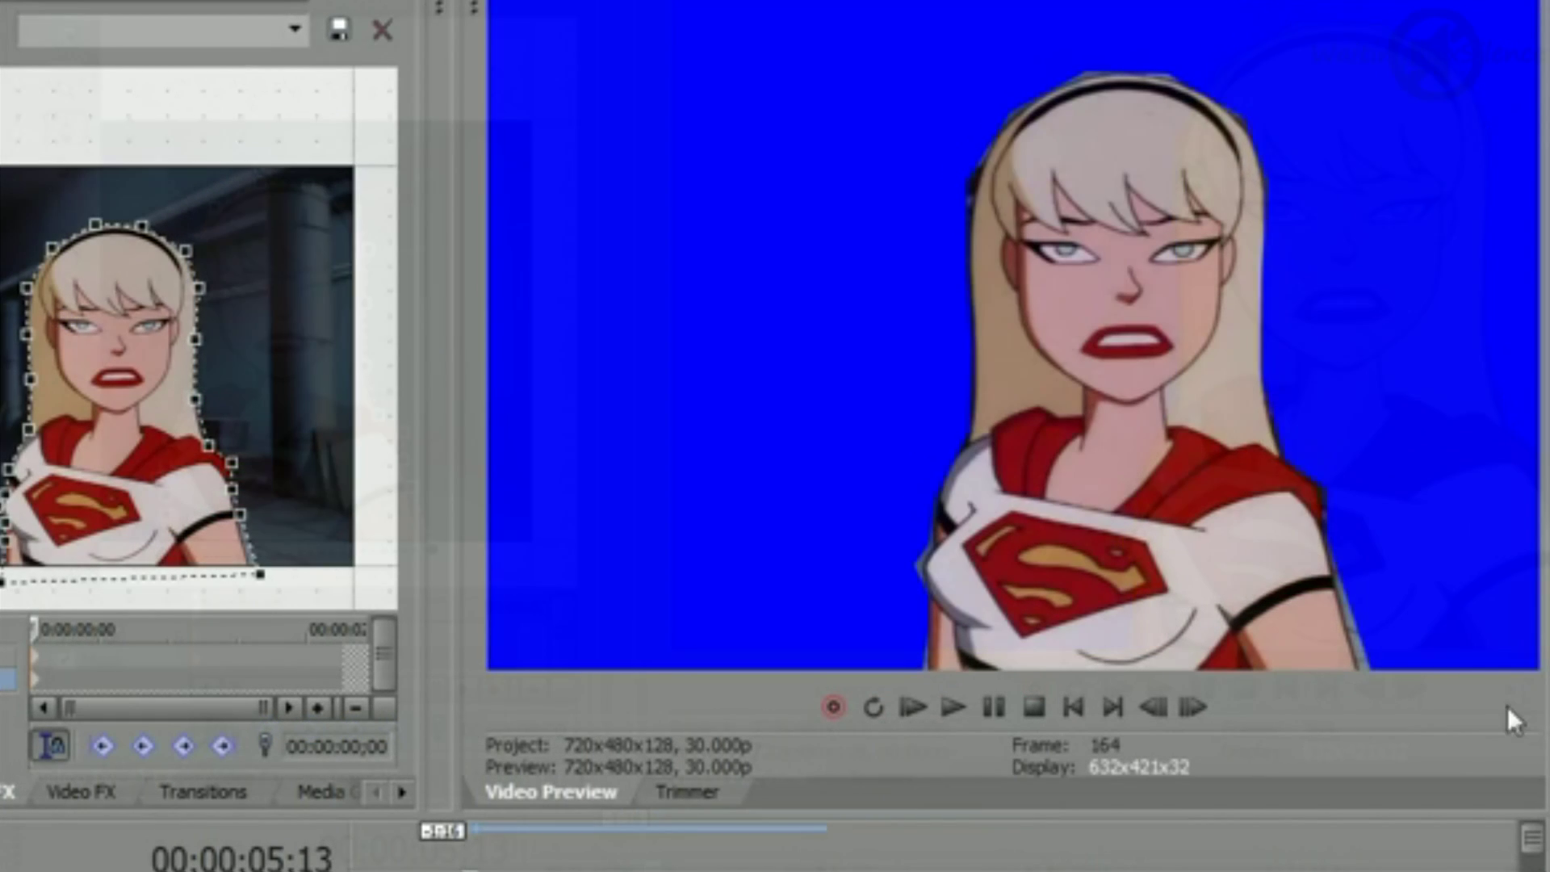
{"action": "left_click_drag", "start_coordinate": [458, 301], "coordinate": [1036, 339]}
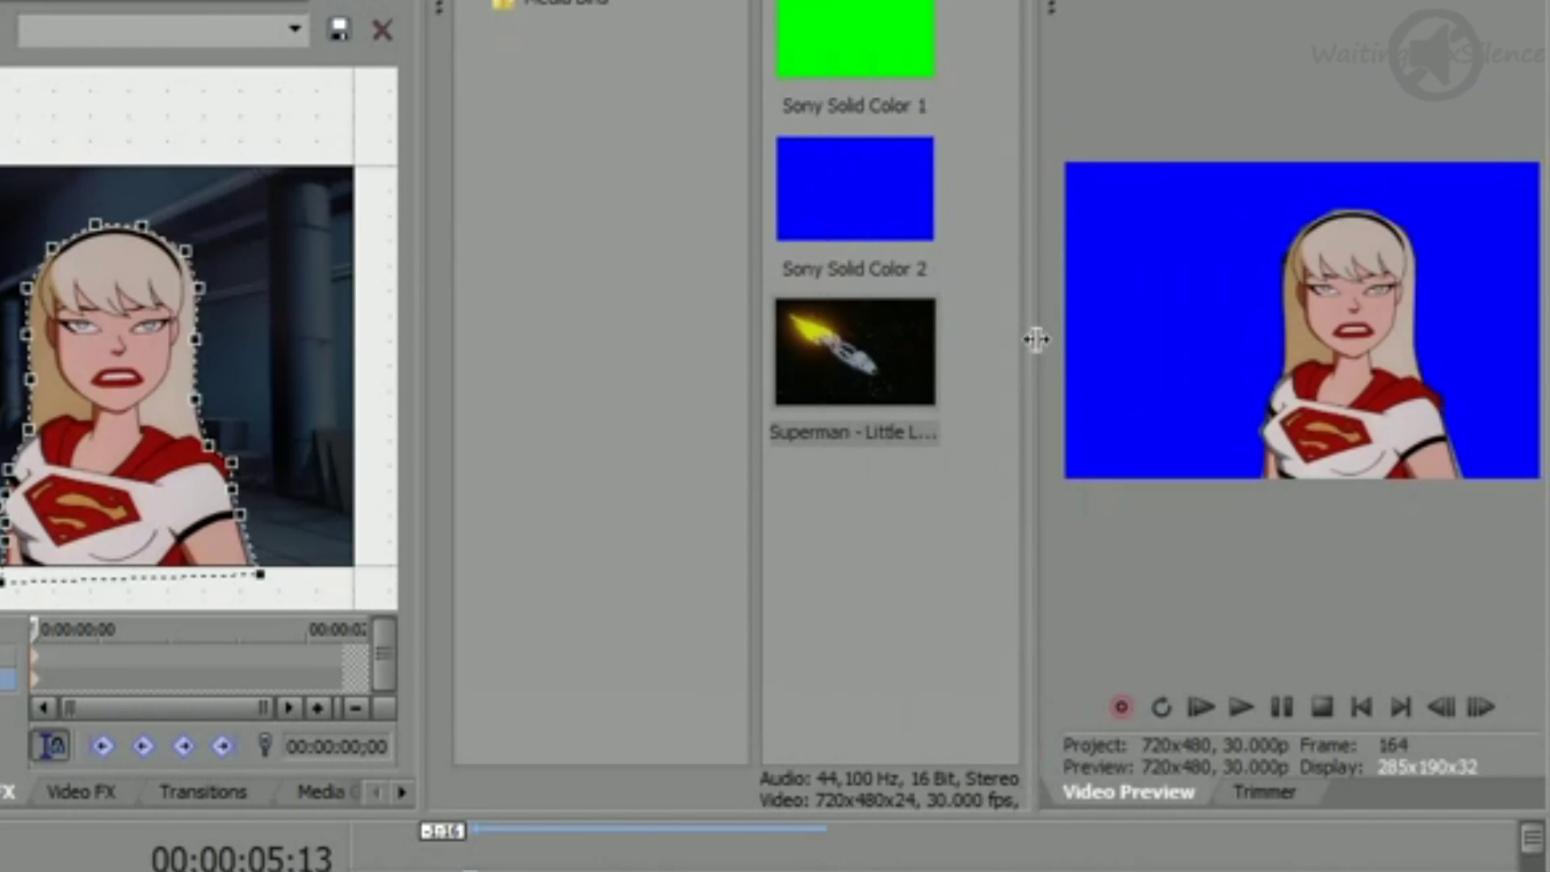
{"action": "left_click_drag", "start_coordinate": [426, 352], "coordinate": [1004, 452]}
Step: Zoom the mask's keyframe timeline in to single-frame divisions, keeping the cursor at the first frame
{"action": "left_click_drag", "start_coordinate": [843, 708], "coordinate": [576, 673]}
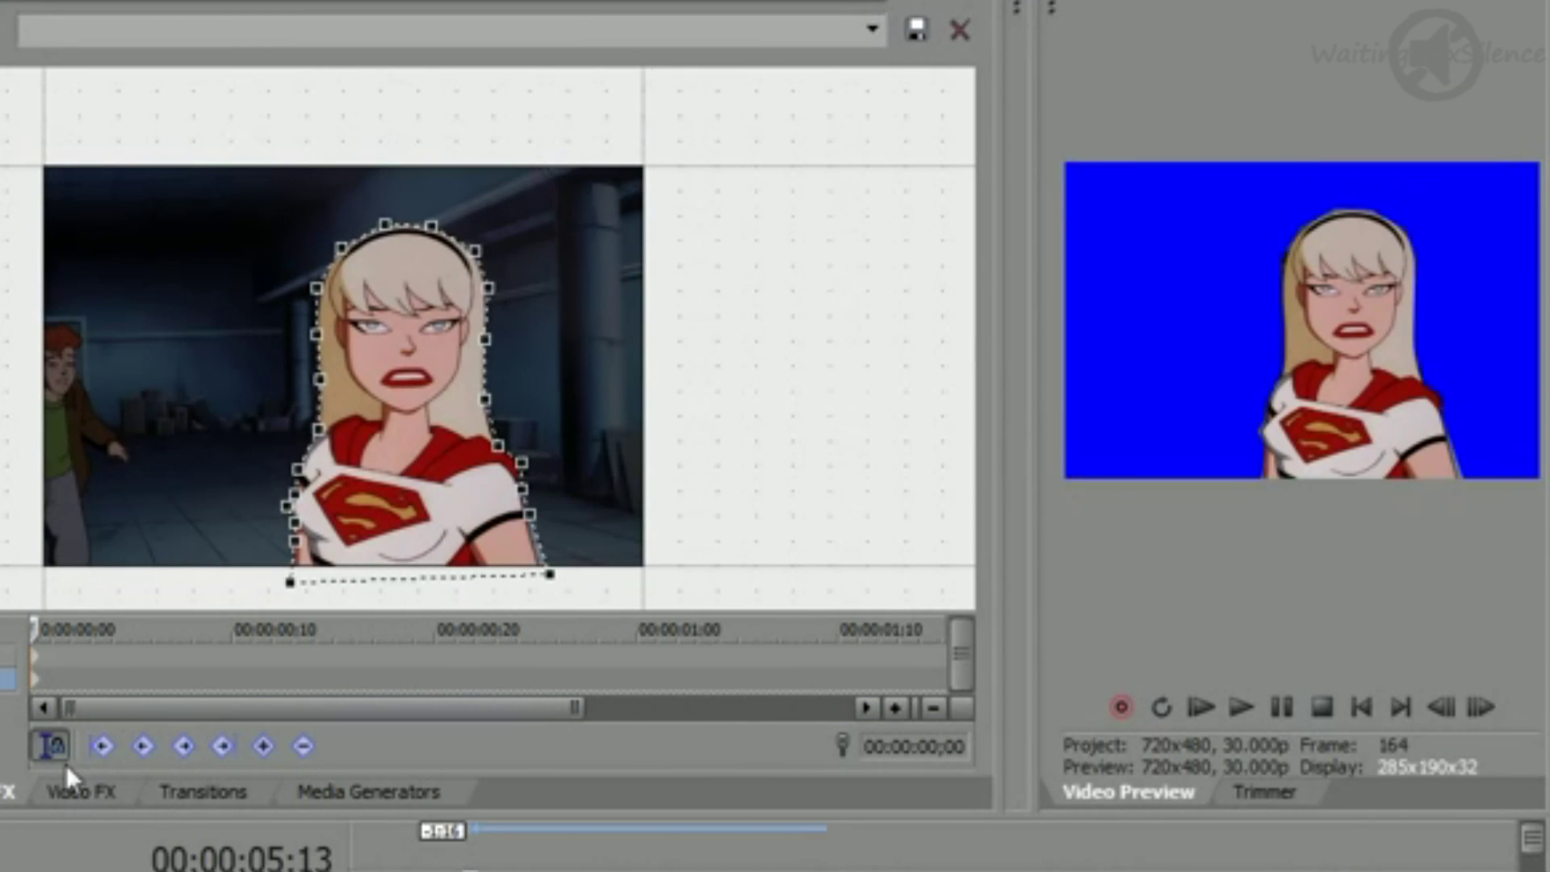
{"action": "left_click_drag", "start_coordinate": [36, 630], "coordinate": [614, 631]}
{"action": "left_click", "coordinate": [48, 754]}
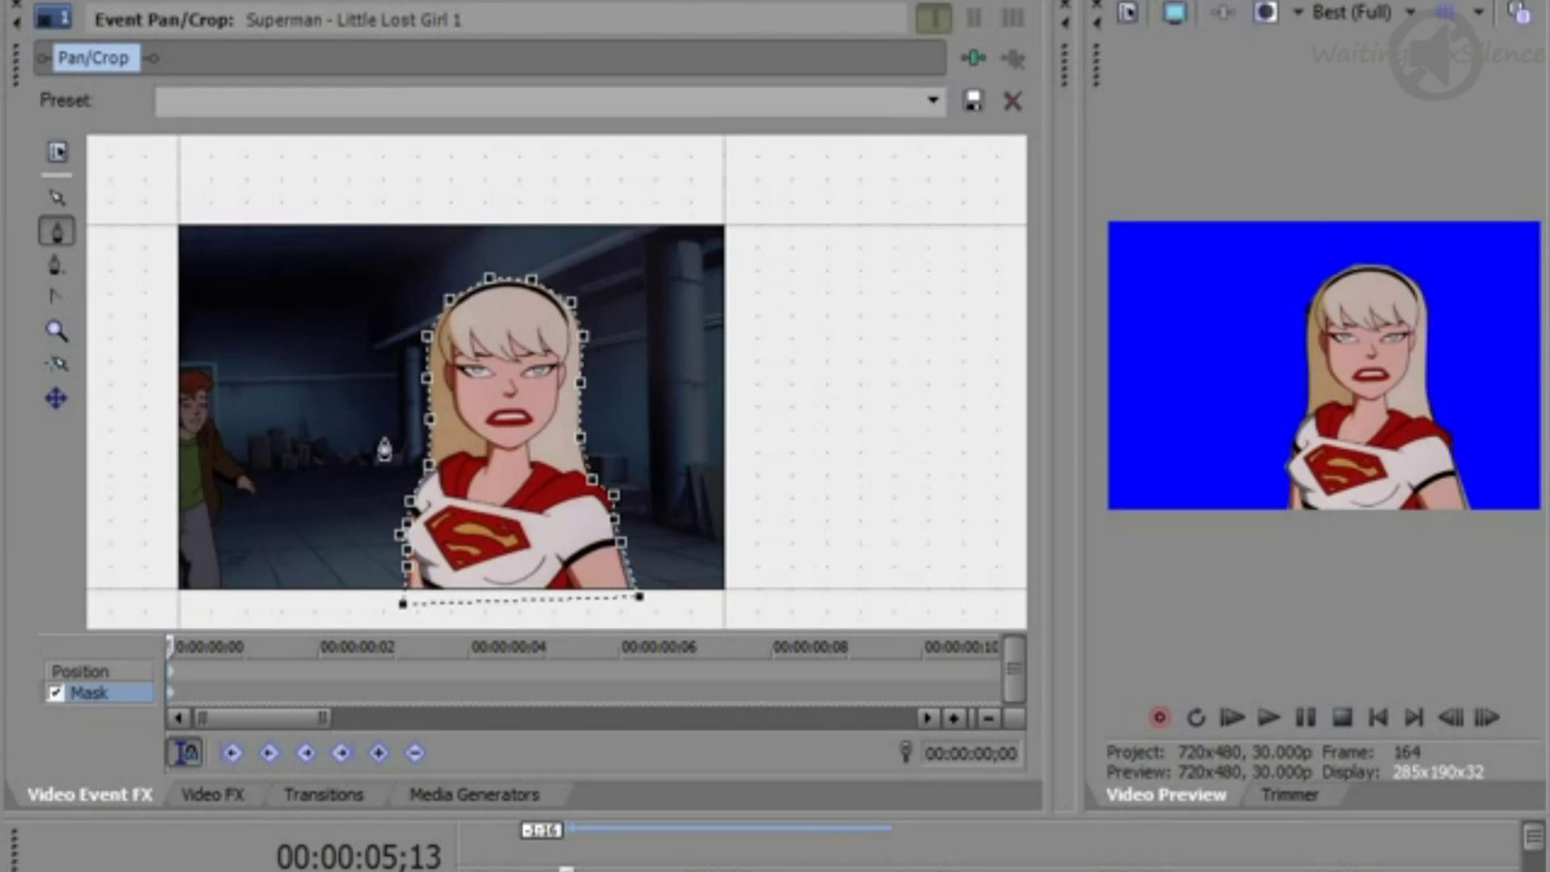
Step: Try the Negative and Disabled modes on the mask path and set its mode back to Positive
{"action": "left_click", "coordinate": [64, 153]}
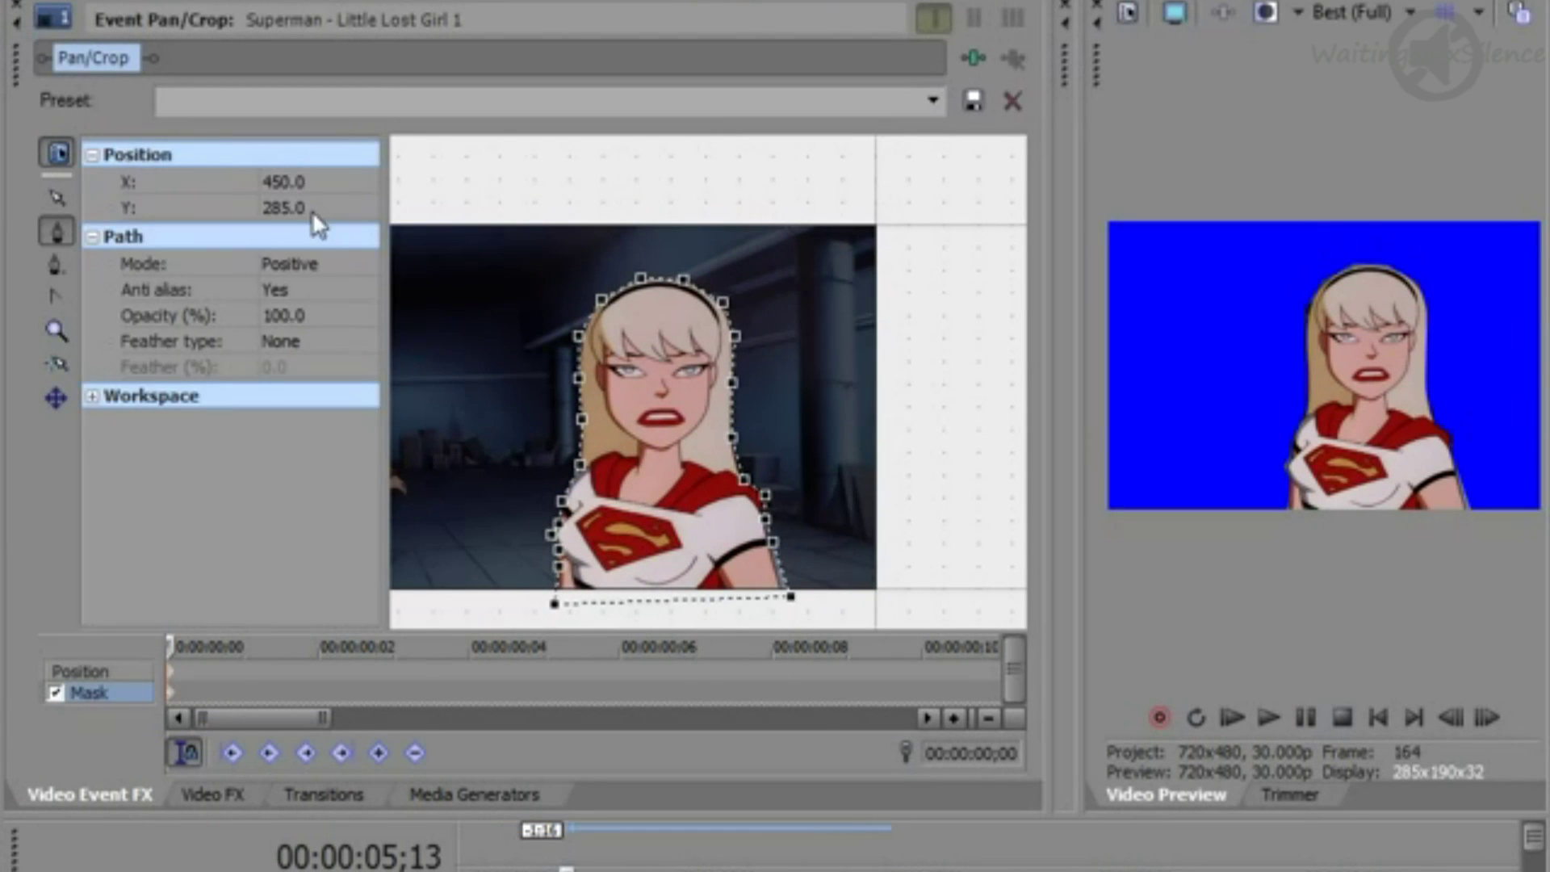
{"action": "left_click", "coordinate": [325, 266]}
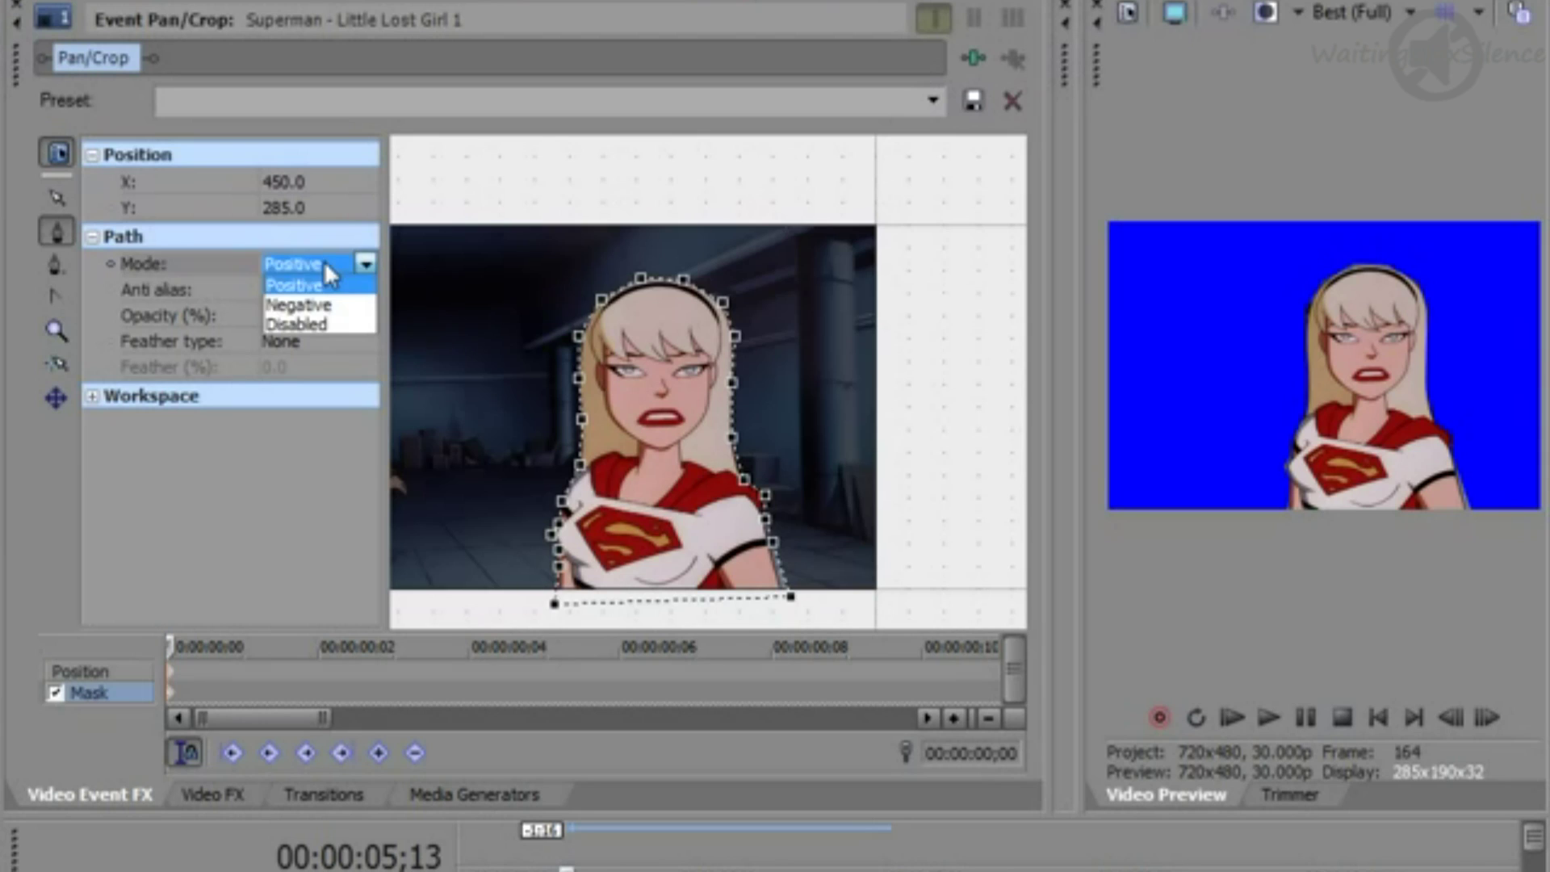
{"action": "left_click", "coordinate": [345, 304]}
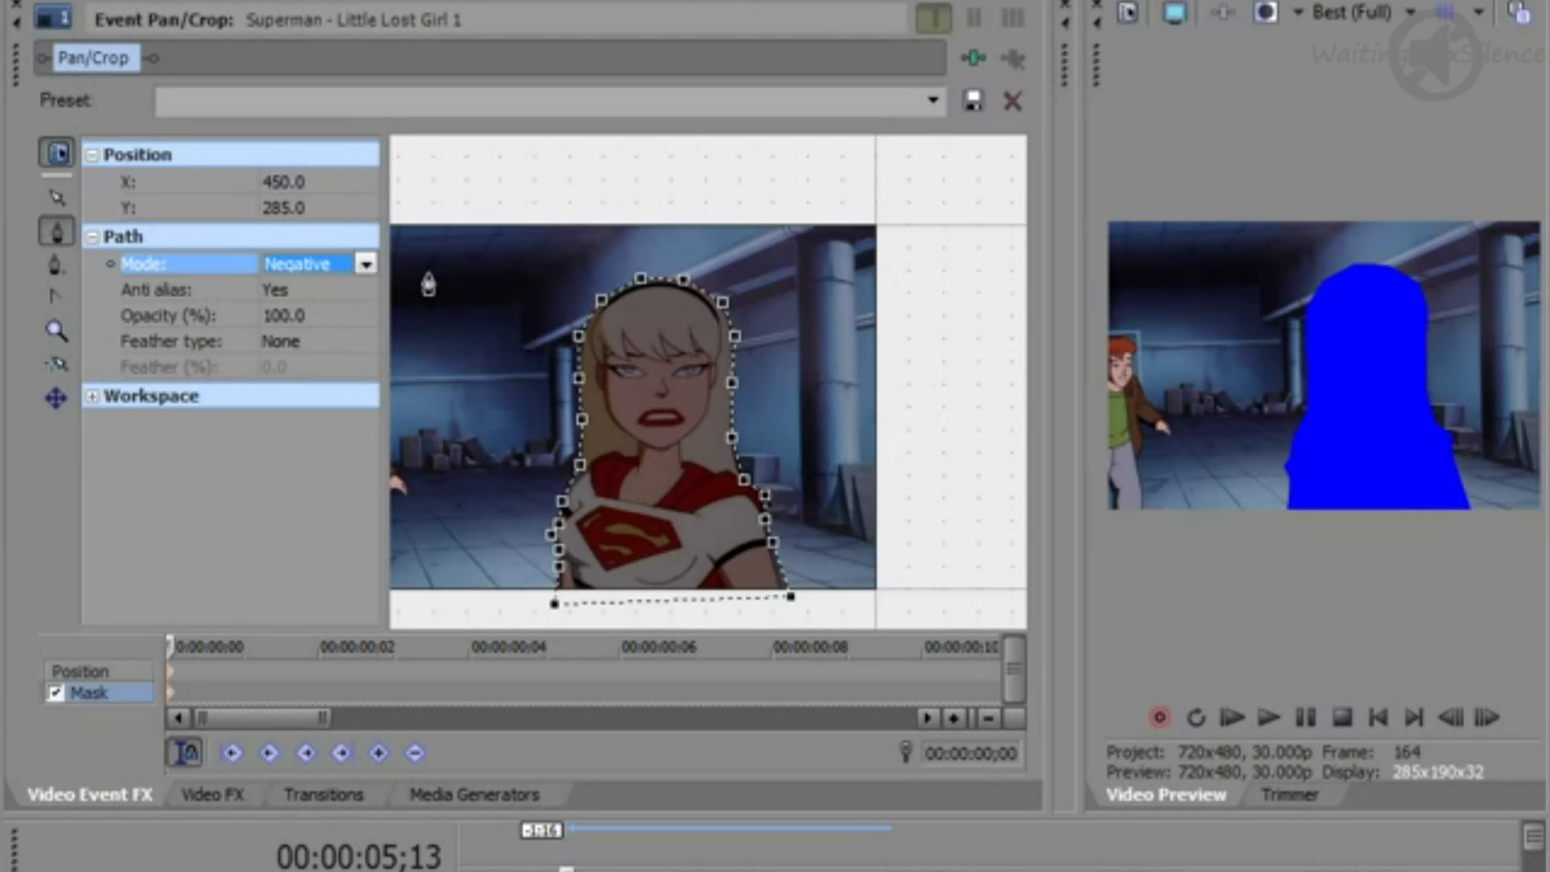
{"action": "left_click", "coordinate": [365, 263]}
{"action": "left_click", "coordinate": [318, 321]}
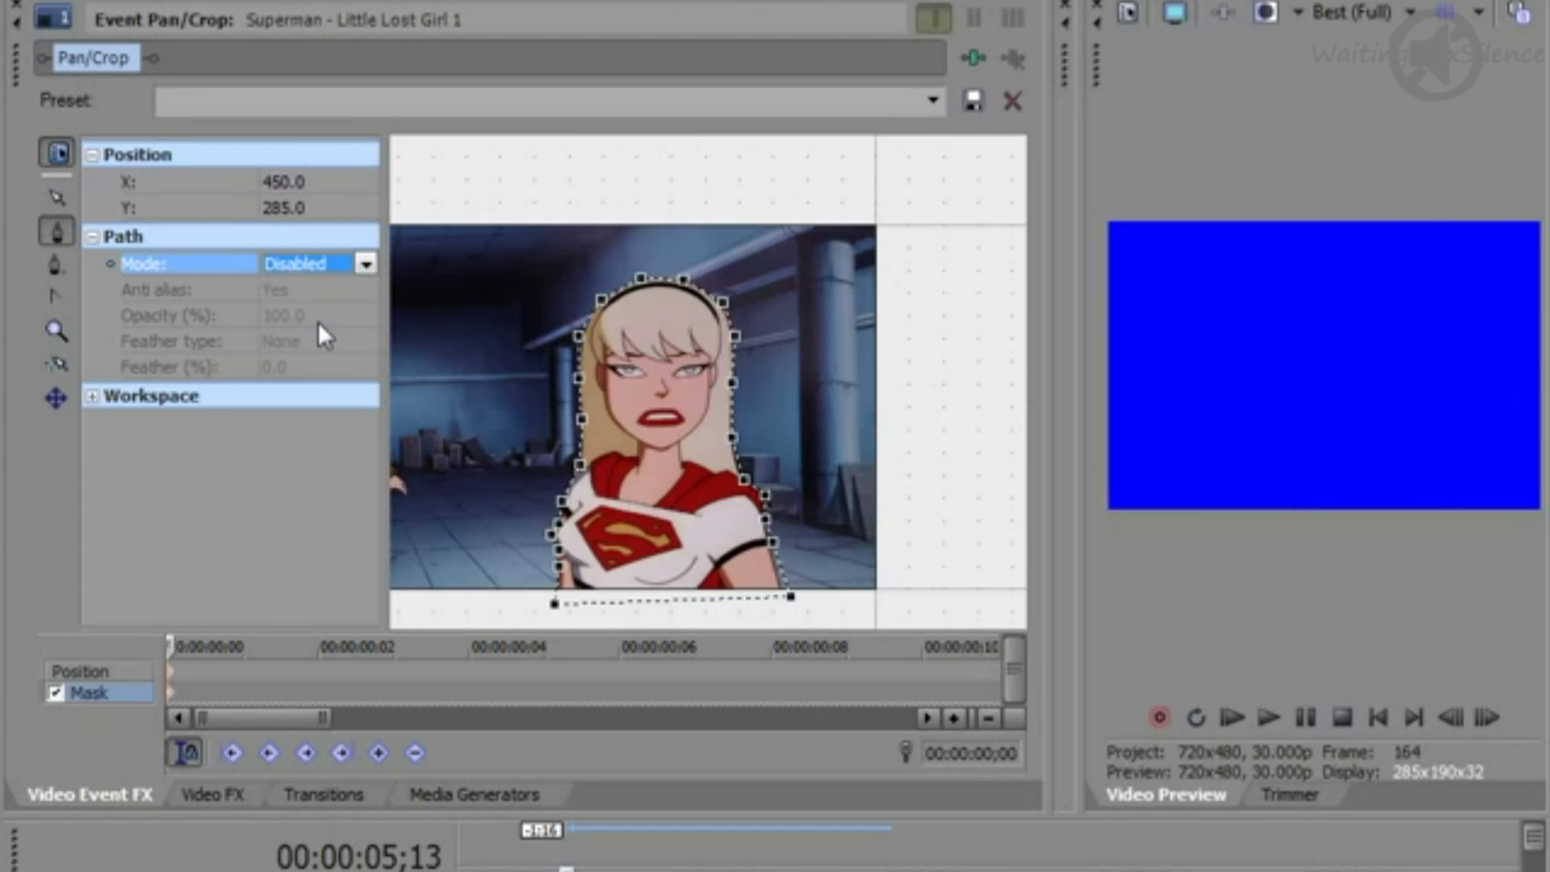
{"action": "left_click", "coordinate": [365, 263]}
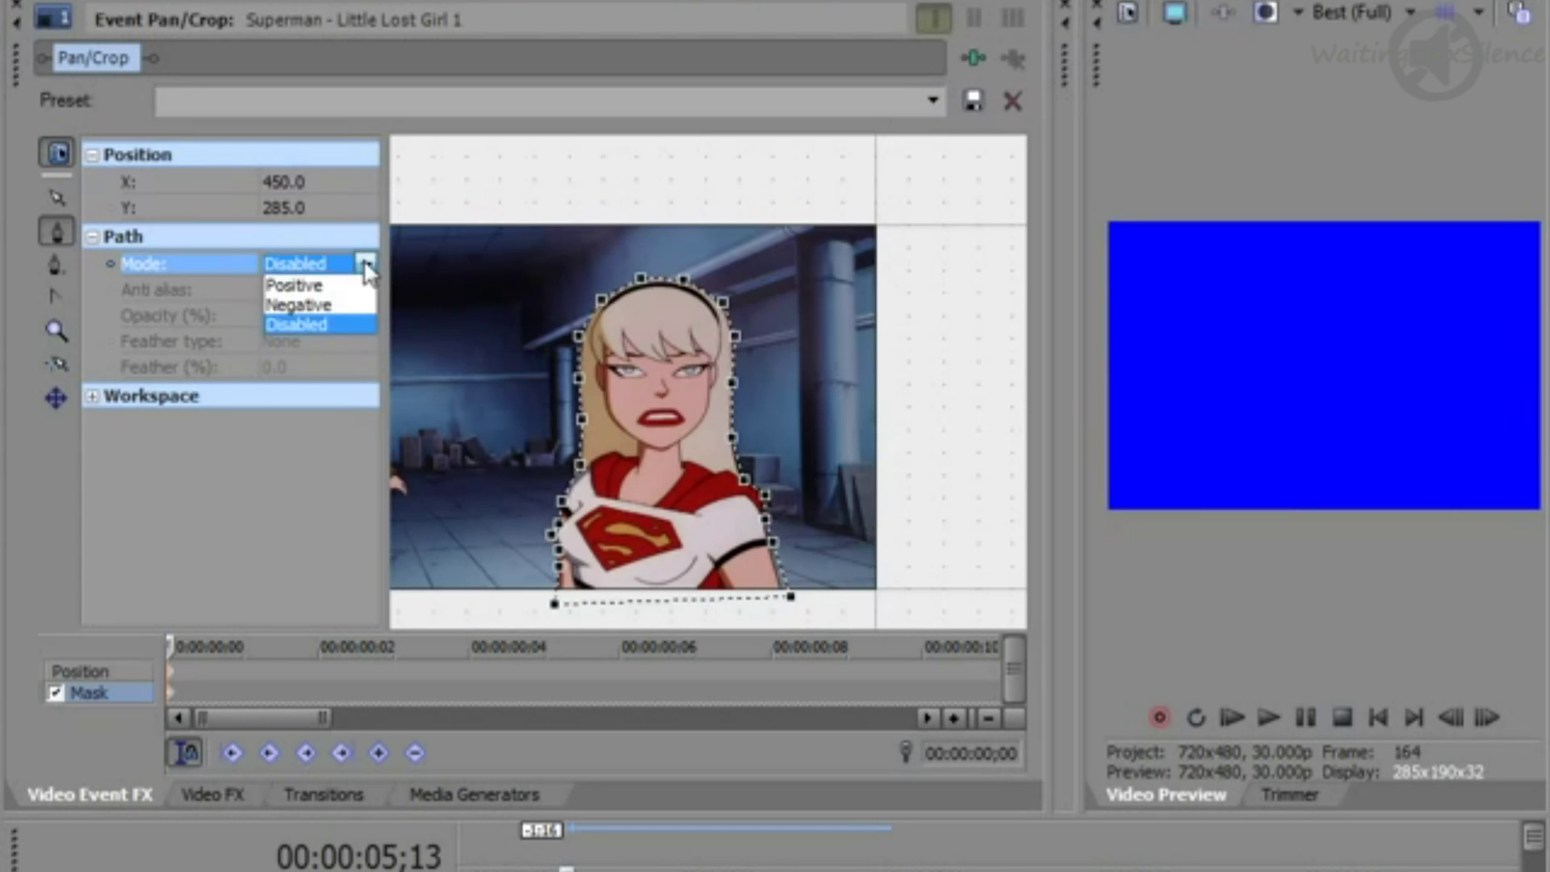
{"action": "left_click", "coordinate": [305, 285]}
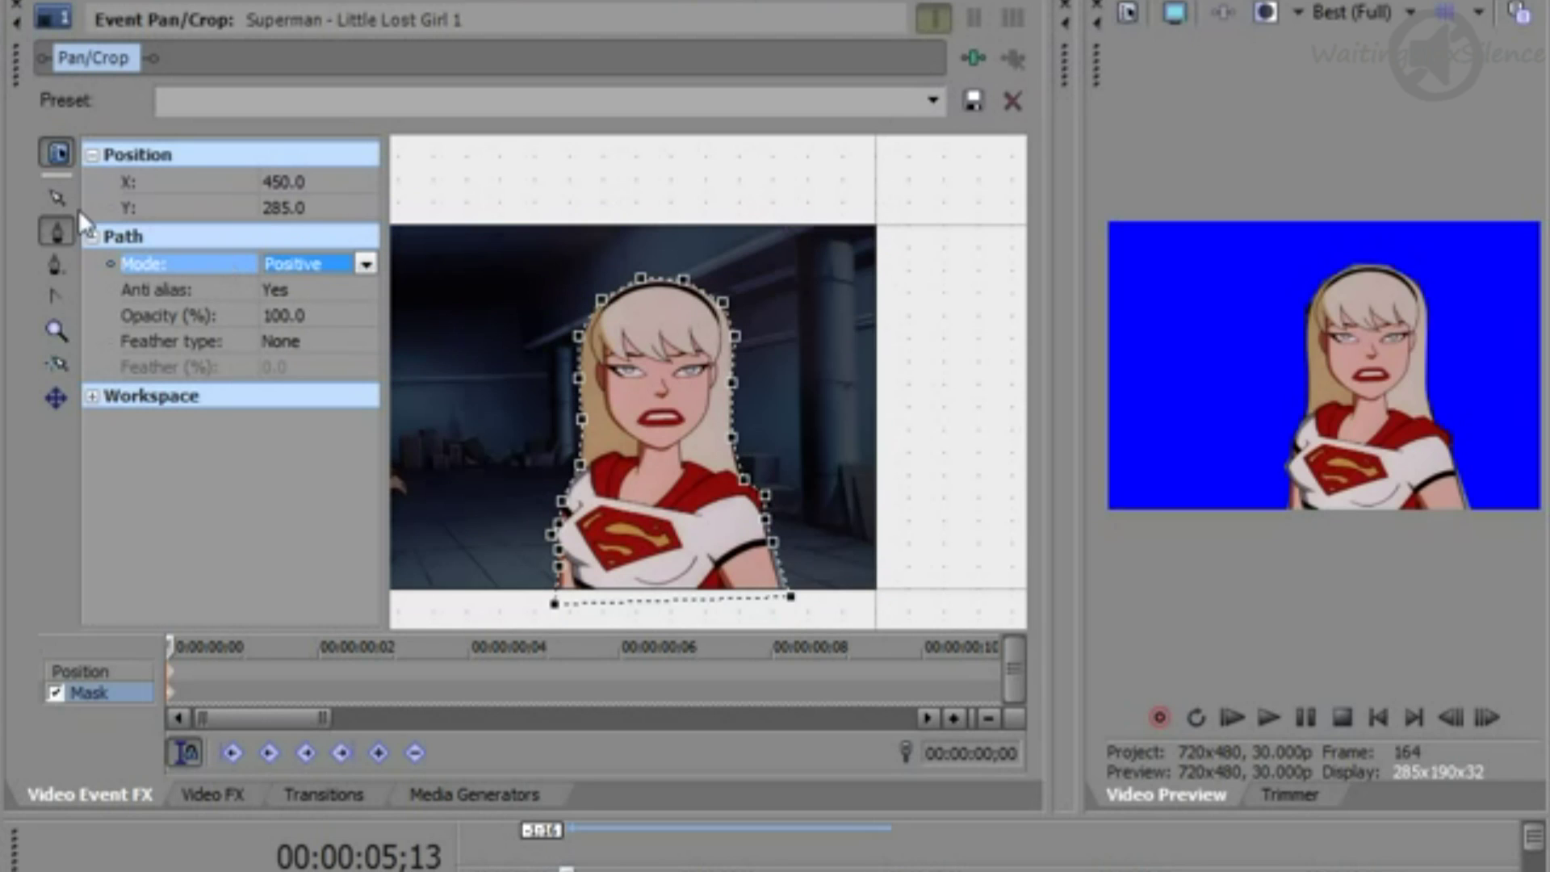
{"action": "left_click", "coordinate": [64, 150]}
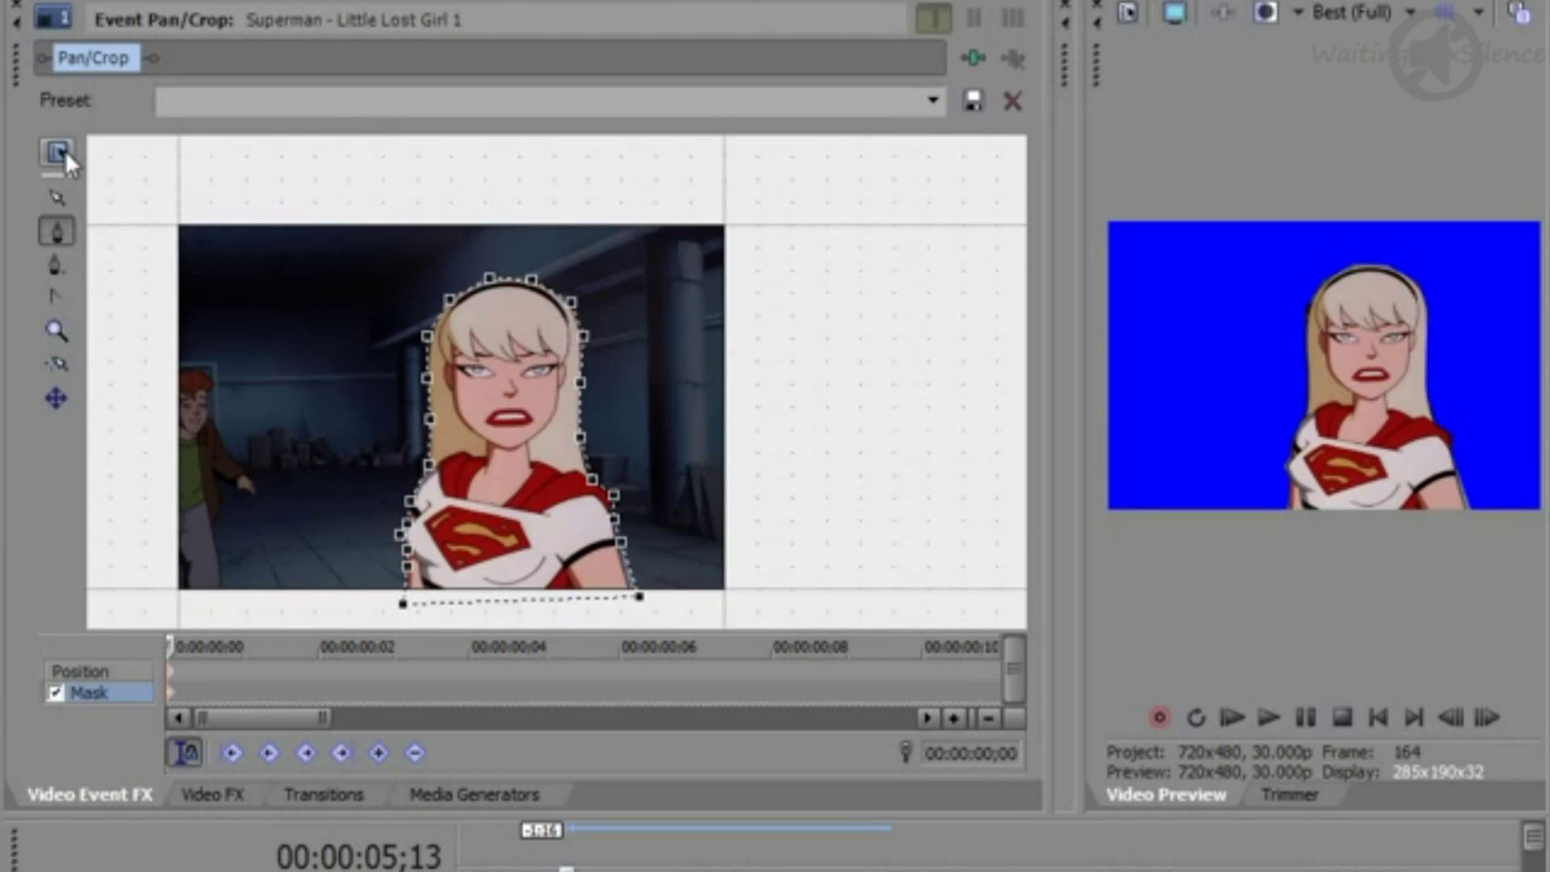
Step: Move the mask anchor beside Supergirl's lower arm outward, give it curve handles and bend the outline with them
{"action": "left_click", "coordinate": [62, 197]}
{"action": "left_click", "coordinate": [57, 329]}
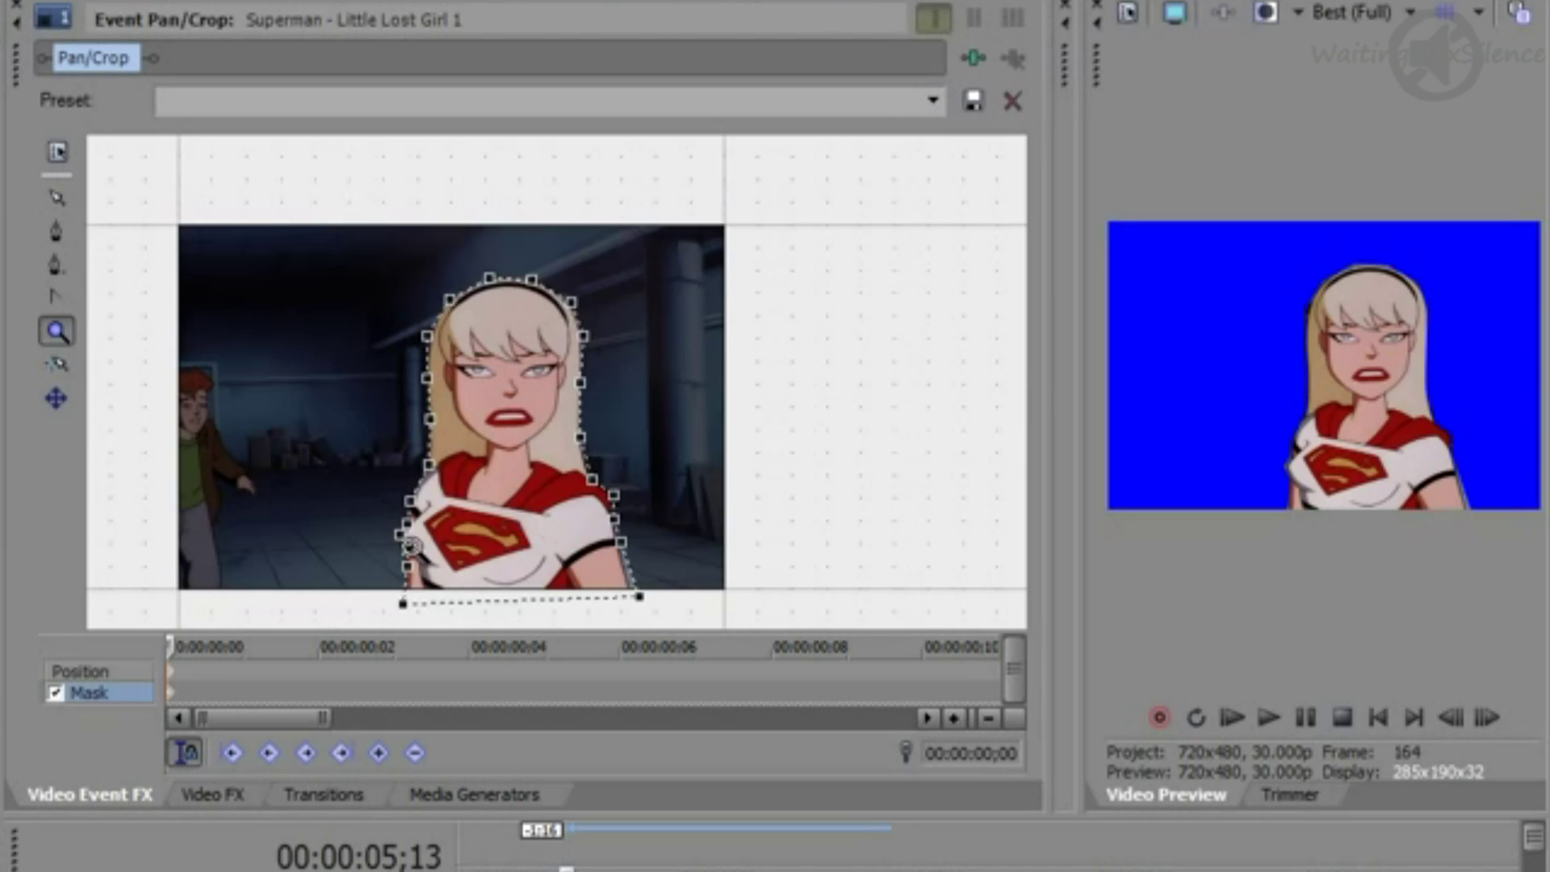
{"action": "left_click", "coordinate": [448, 553]}
{"action": "left_click", "coordinate": [533, 424]}
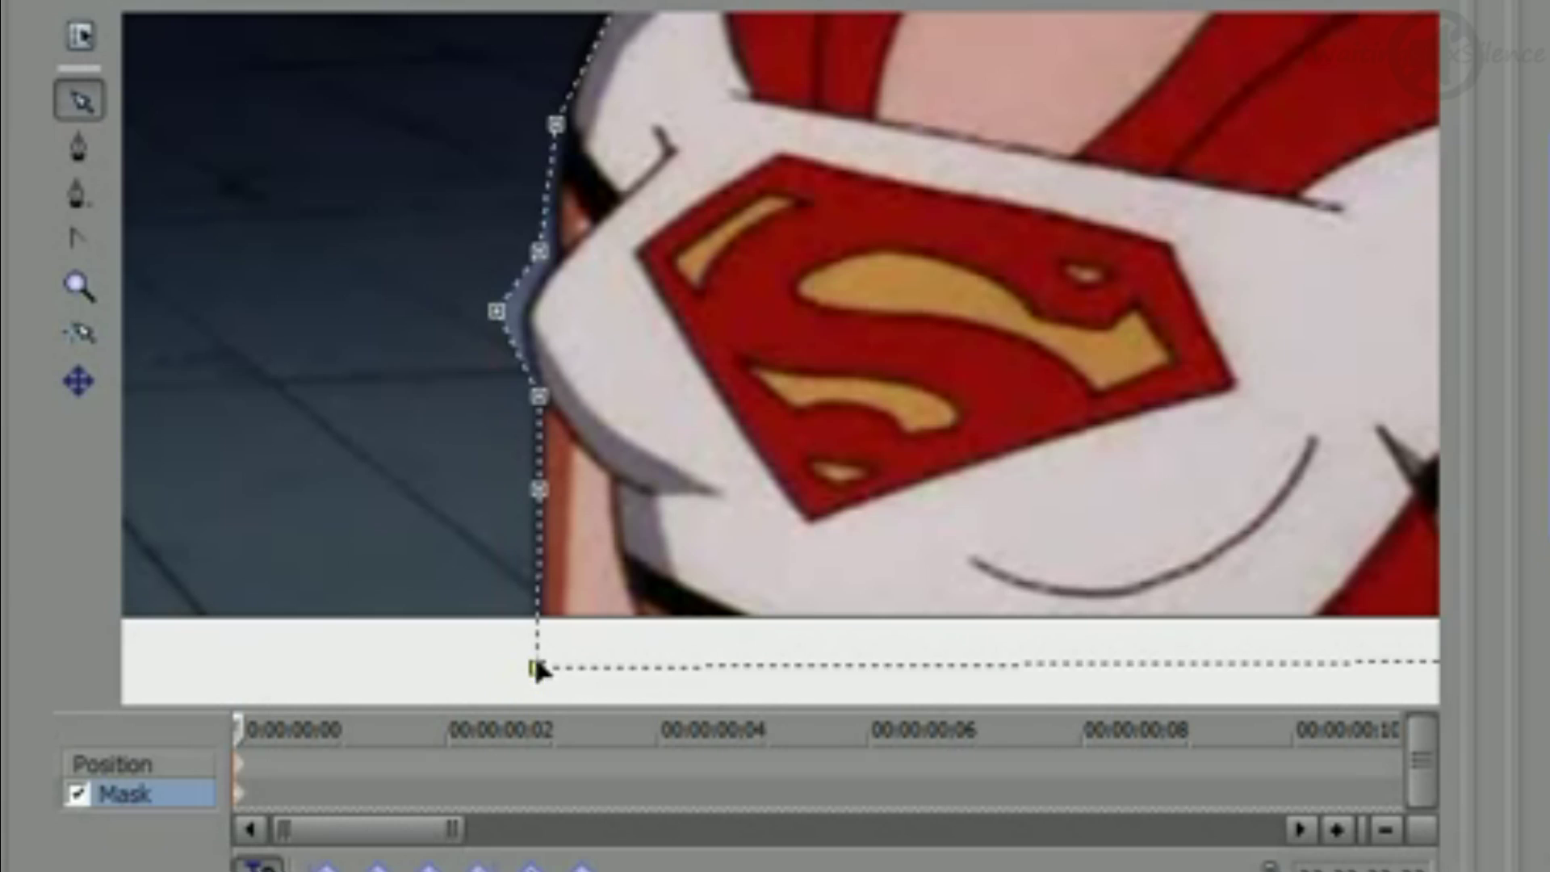
{"action": "left_click", "coordinate": [540, 398]}
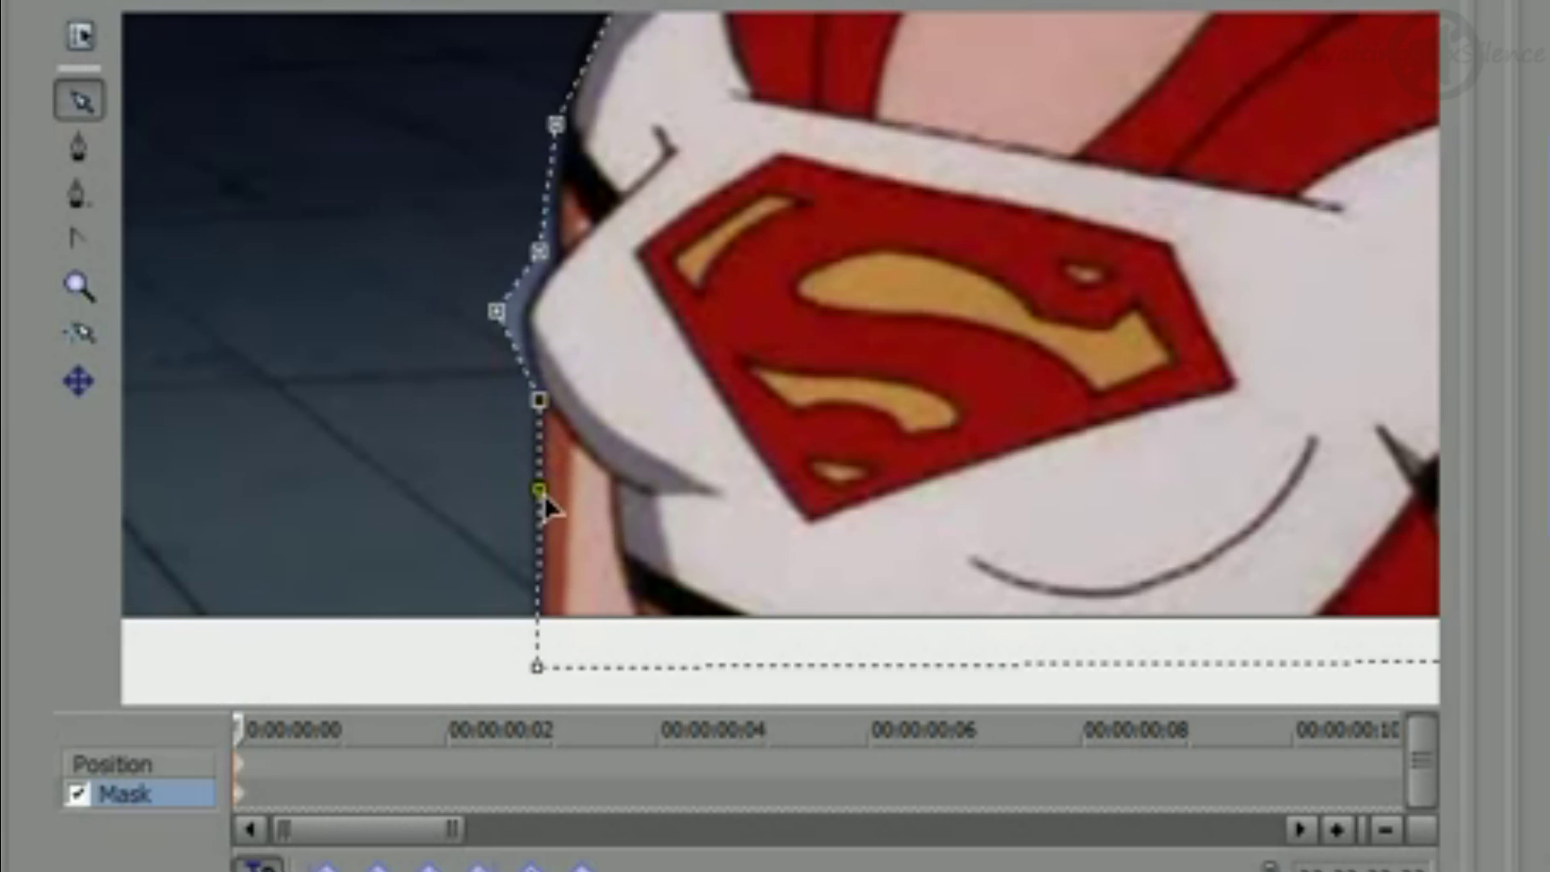
{"action": "left_click_drag", "start_coordinate": [546, 497], "coordinate": [480, 505]}
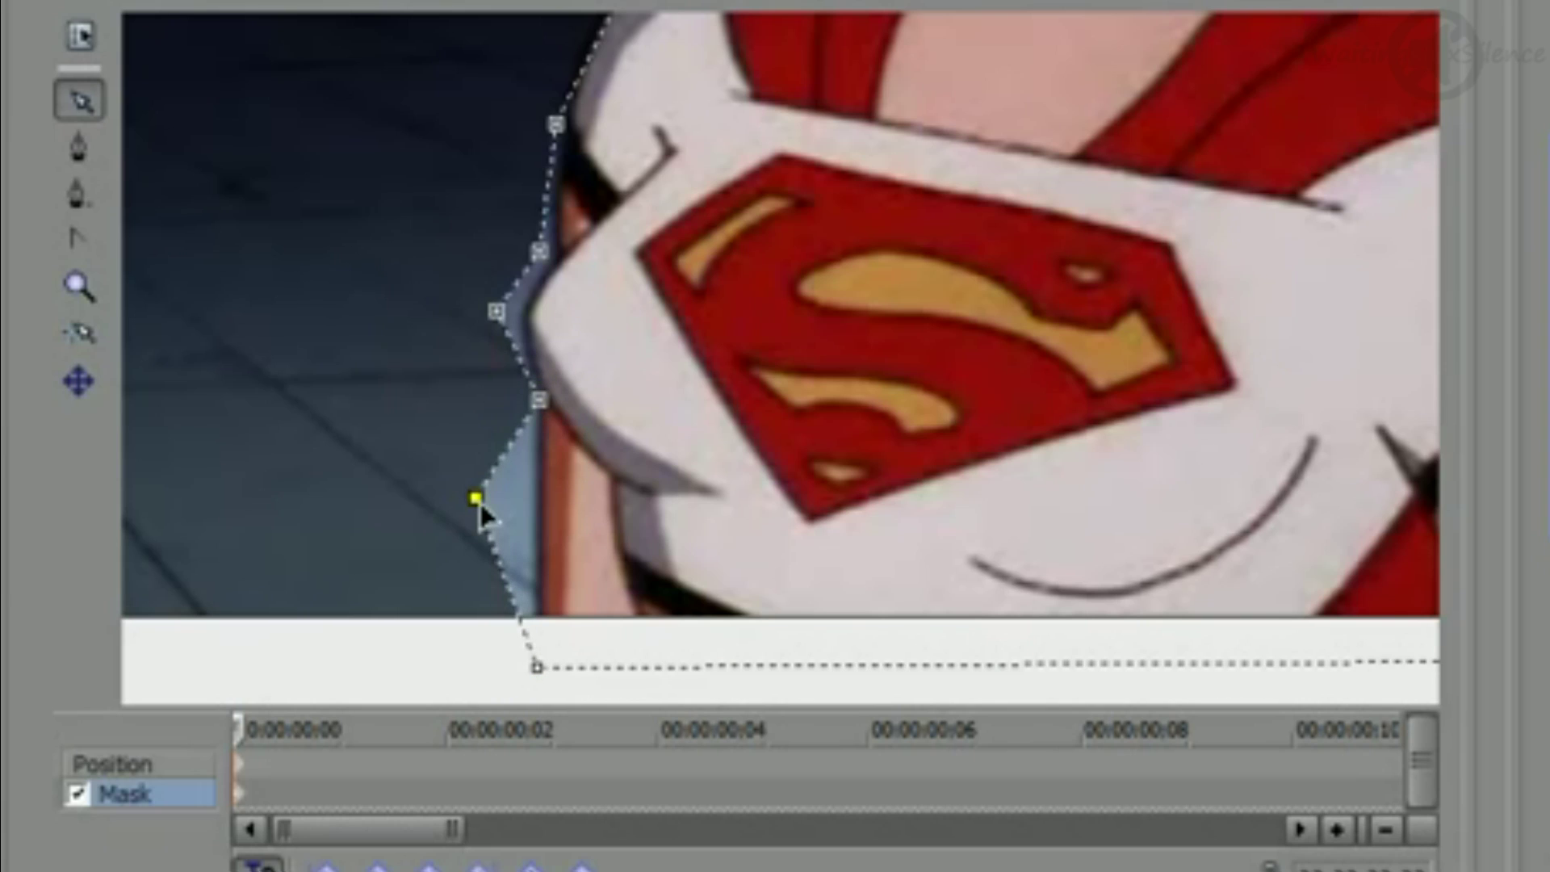
{"action": "double_click", "coordinate": [477, 499]}
{"action": "double_click", "coordinate": [478, 500]}
{"action": "double_click", "coordinate": [477, 499]}
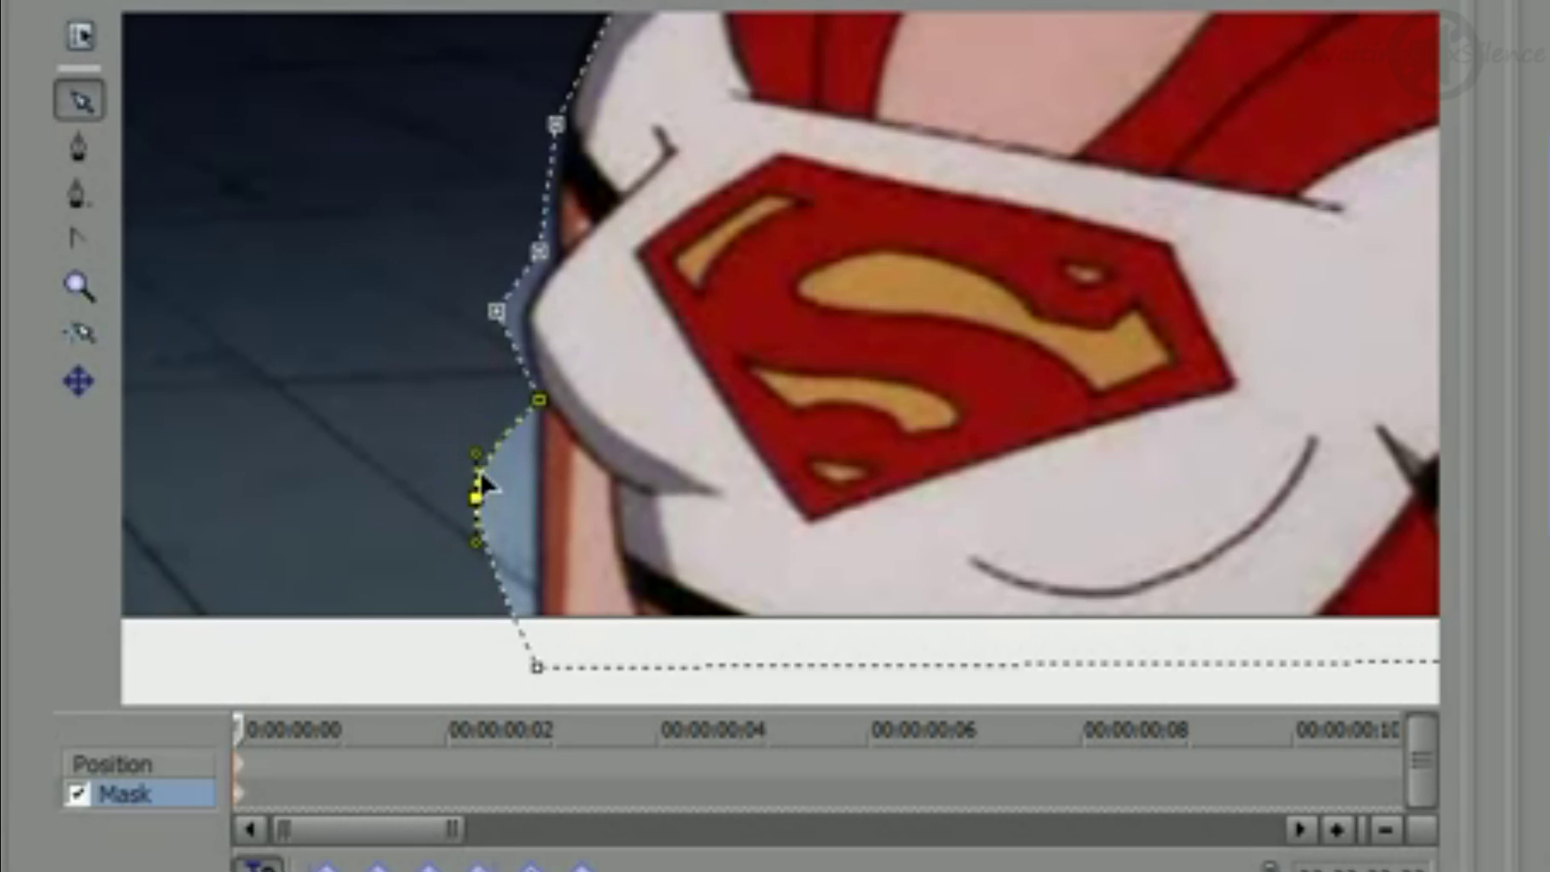
{"action": "left_click_drag", "start_coordinate": [476, 457], "coordinate": [412, 155]}
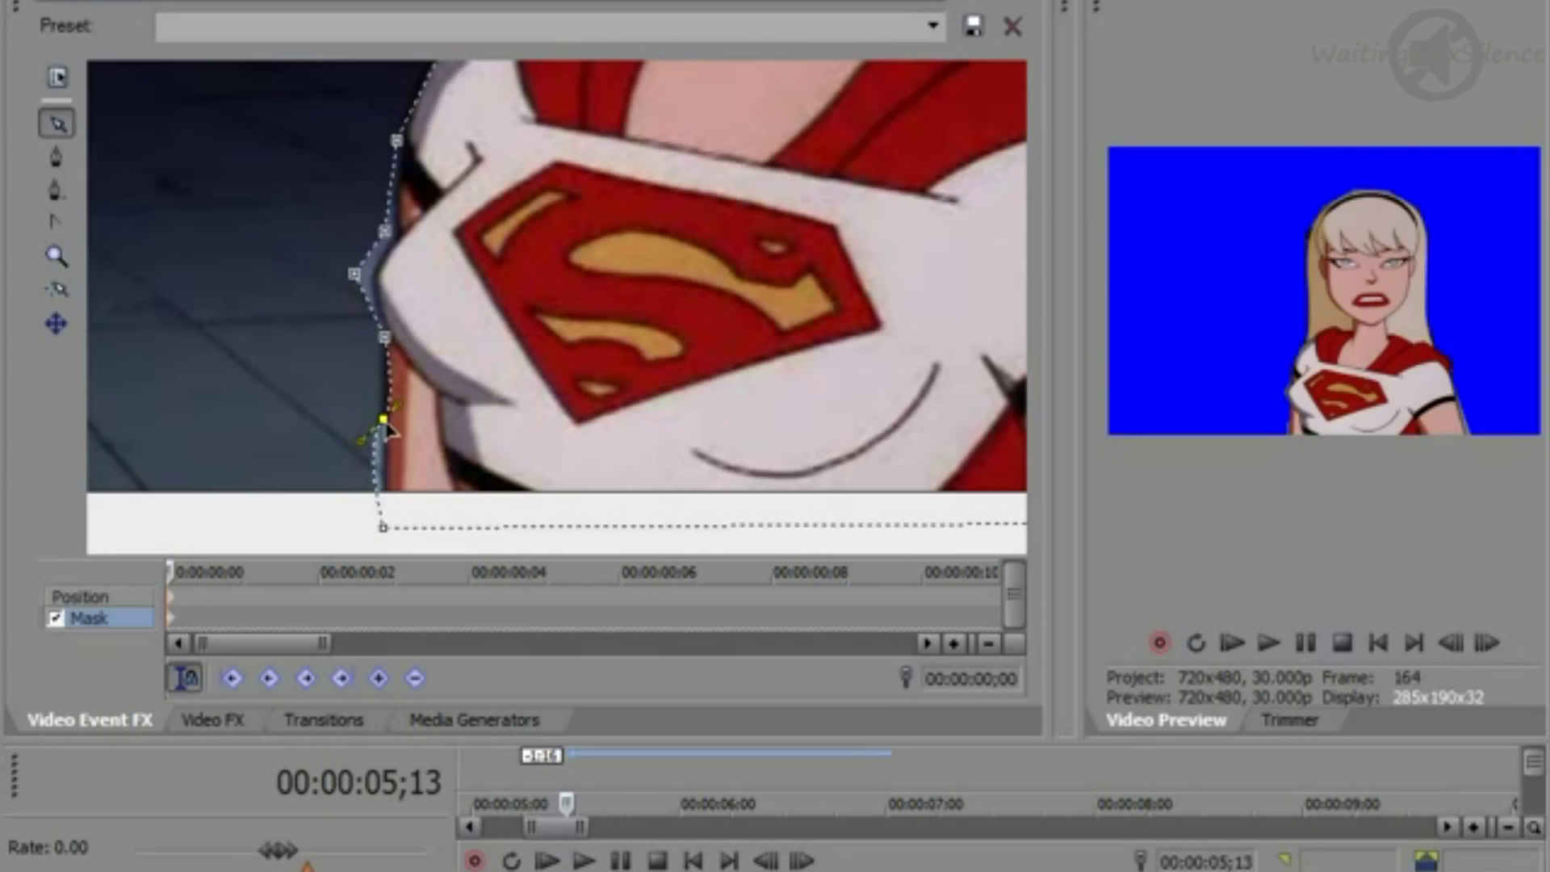
Step: Fit the mask outline closely along the shoulder and hair on the picture's left side and curve it over the crown of her head
{"action": "scroll", "coordinate": [376, 387], "scroll_direction": "up", "scroll_amount": 2}
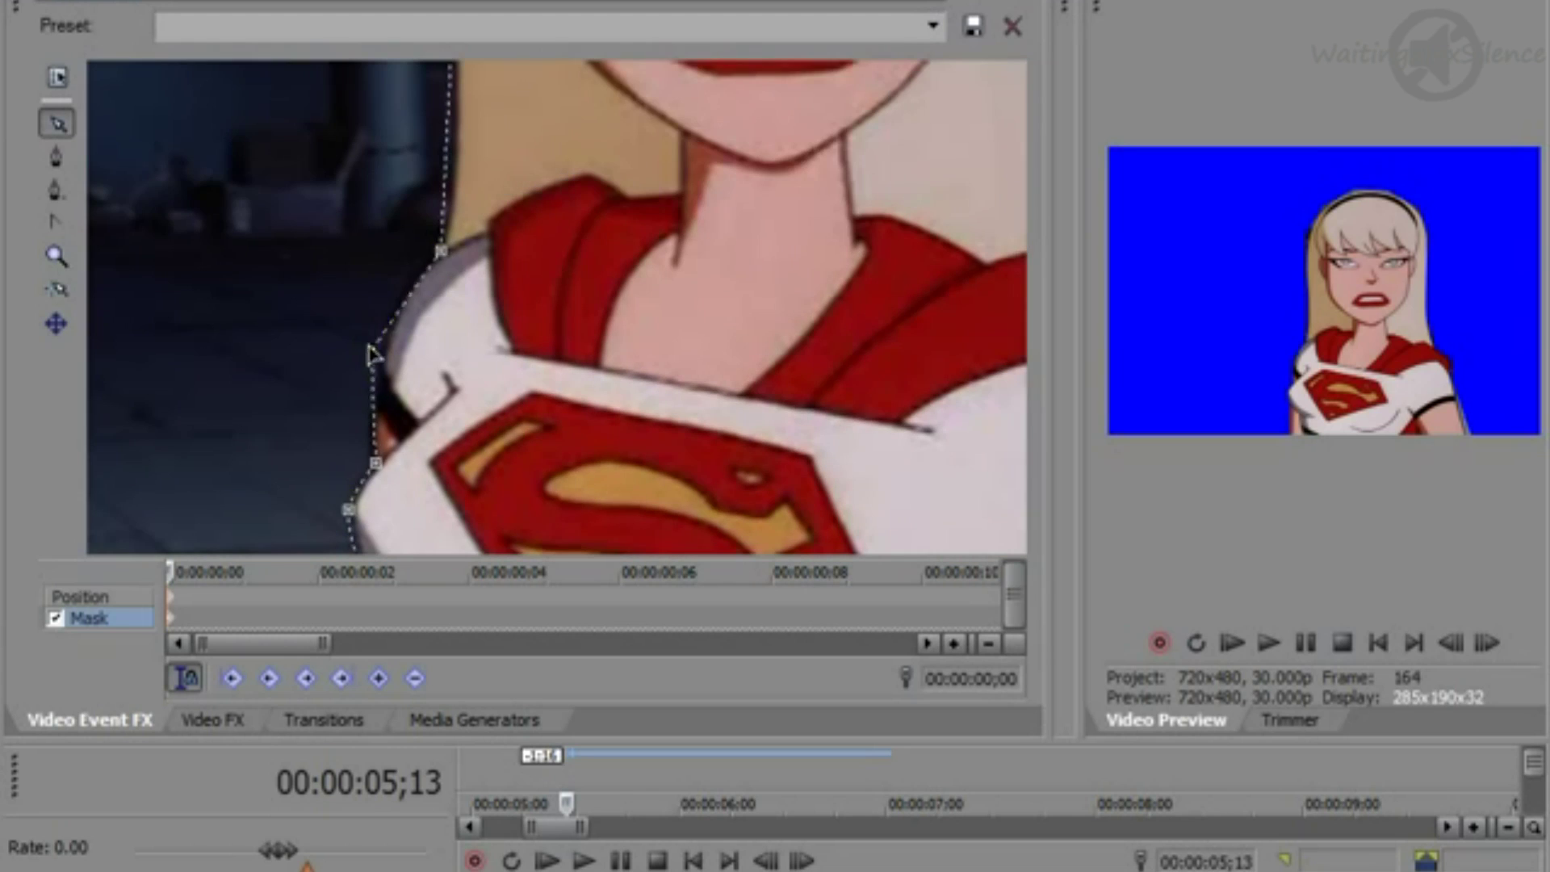
{"action": "left_click_drag", "start_coordinate": [420, 162], "coordinate": [320, 493]}
{"action": "left_click_drag", "start_coordinate": [308, 339], "coordinate": [328, 319]}
{"action": "left_click", "coordinate": [553, 117]}
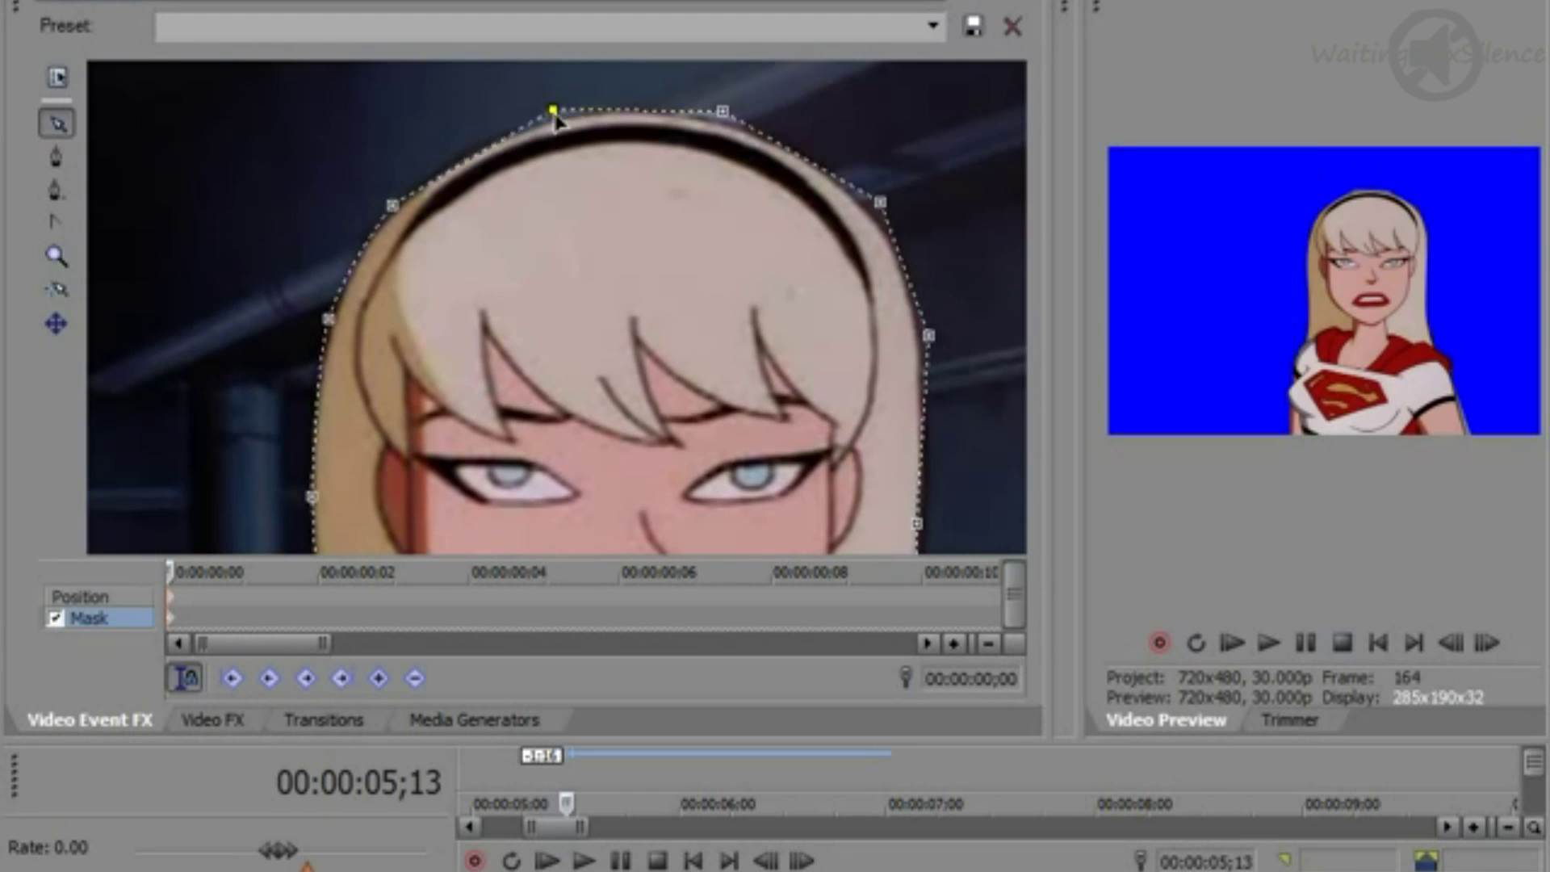
{"action": "left_click", "coordinate": [397, 205]}
{"action": "left_click_drag", "start_coordinate": [587, 328], "coordinate": [352, 454]}
{"action": "left_click_drag", "start_coordinate": [487, 237], "coordinate": [482, 242]}
{"action": "left_click_drag", "start_coordinate": [644, 327], "coordinate": [629, 332]}
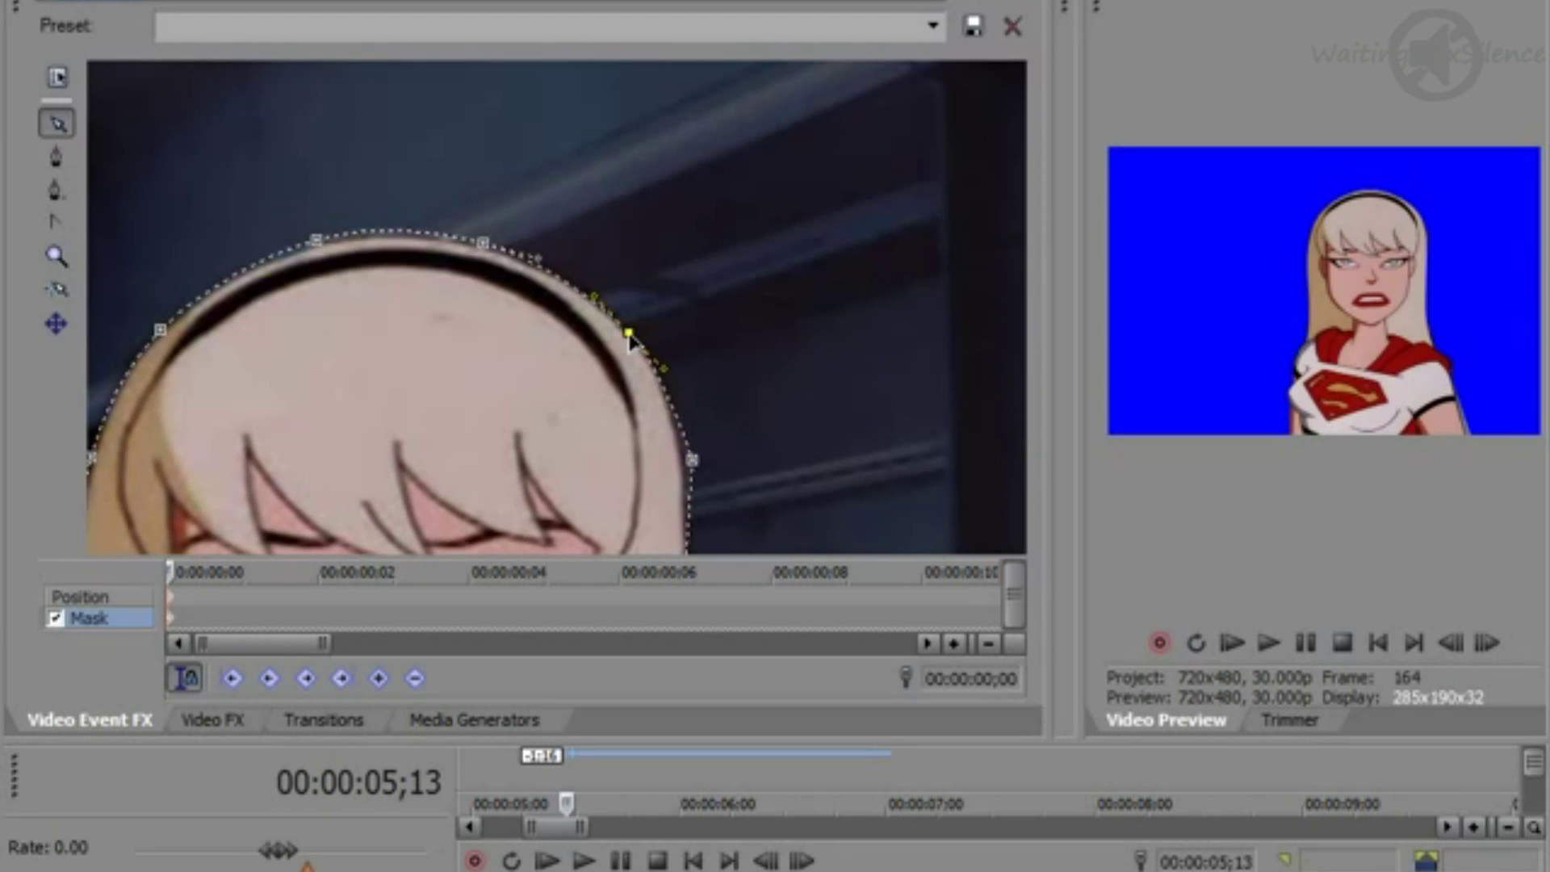
Step: Adjust the mask anchors down the hair, shoulder and sleeve on the picture's right side to follow her outline closely
{"action": "left_click_drag", "start_coordinate": [742, 440], "coordinate": [684, 194]}
{"action": "left_click_drag", "start_coordinate": [633, 215], "coordinate": [627, 214]}
{"action": "scroll", "coordinate": [628, 217], "scroll_direction": "down", "scroll_amount": 2}
{"action": "scroll", "coordinate": [501, 339], "scroll_direction": "down", "scroll_amount": 3}
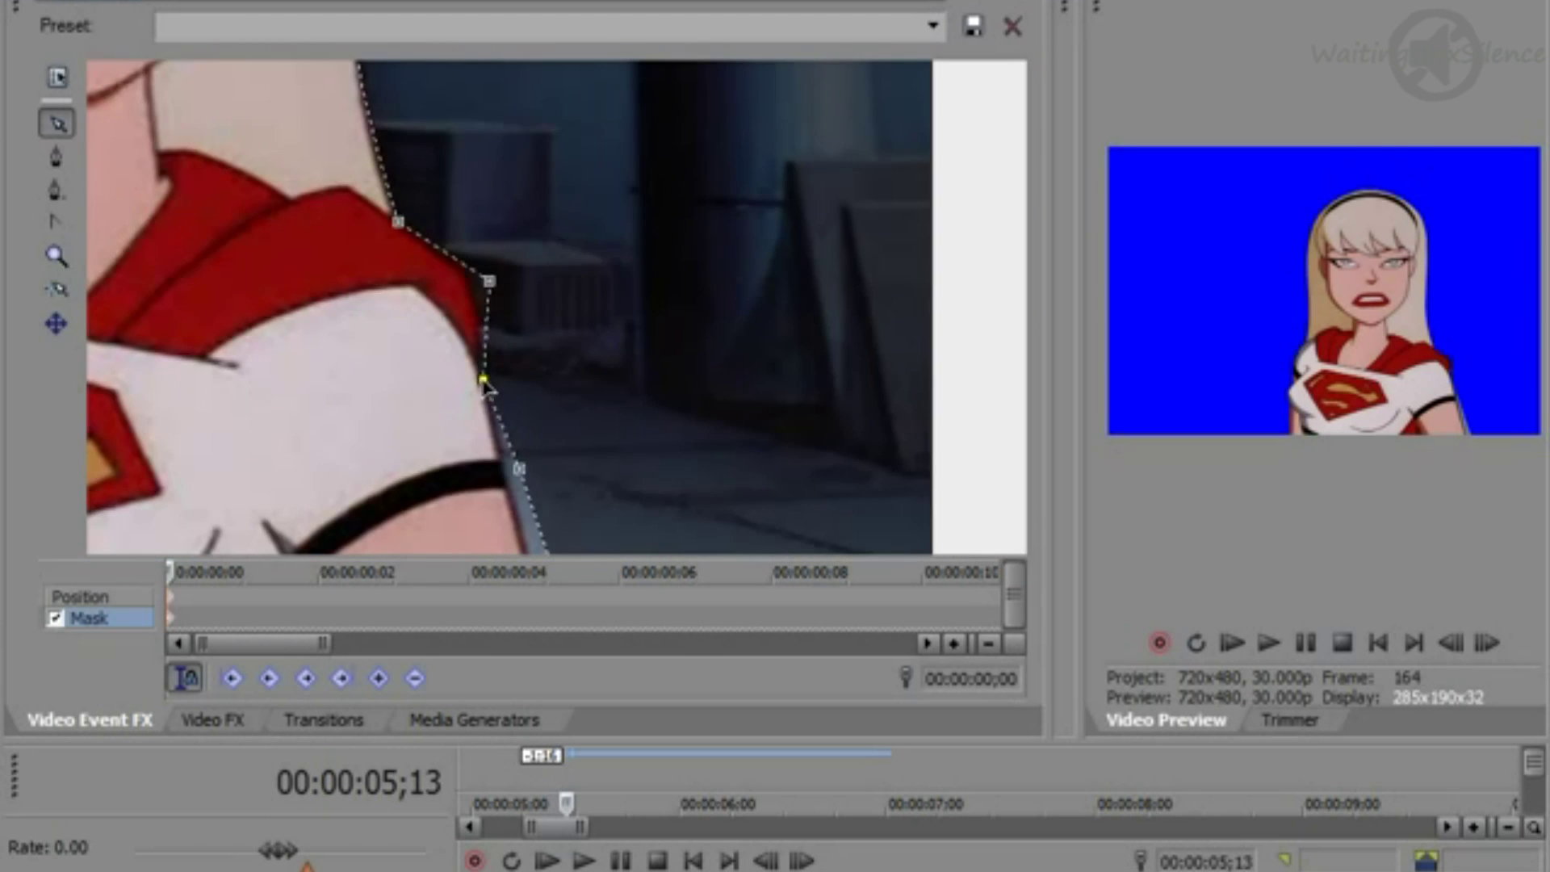
{"action": "left_click_drag", "start_coordinate": [527, 422], "coordinate": [499, 407]}
{"action": "left_click_drag", "start_coordinate": [454, 208], "coordinate": [807, 485]}
{"action": "left_click_drag", "start_coordinate": [111, 191], "coordinate": [217, 294]}
Step: Examine the refined mask edges around the whole character in an enlarged video preview
{"action": "left_click", "coordinate": [56, 256]}
{"action": "right_click", "coordinate": [405, 267]}
{"action": "right_click", "coordinate": [405, 266]}
{"action": "left_click_drag", "start_coordinate": [1052, 364], "coordinate": [669, 355]}
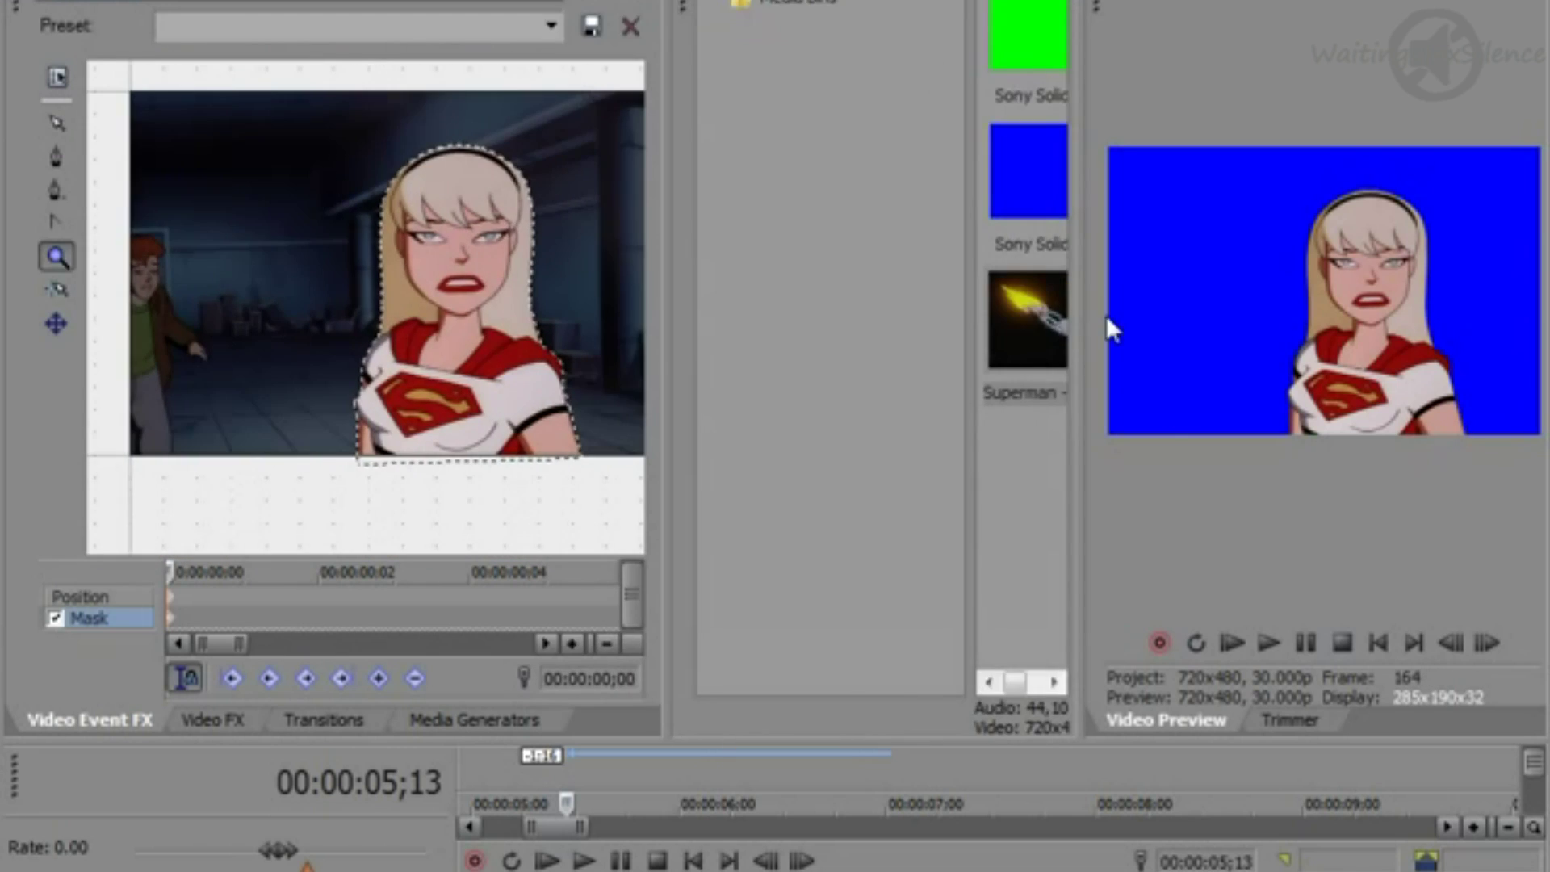
{"action": "left_click_drag", "start_coordinate": [669, 283], "coordinate": [279, 162]}
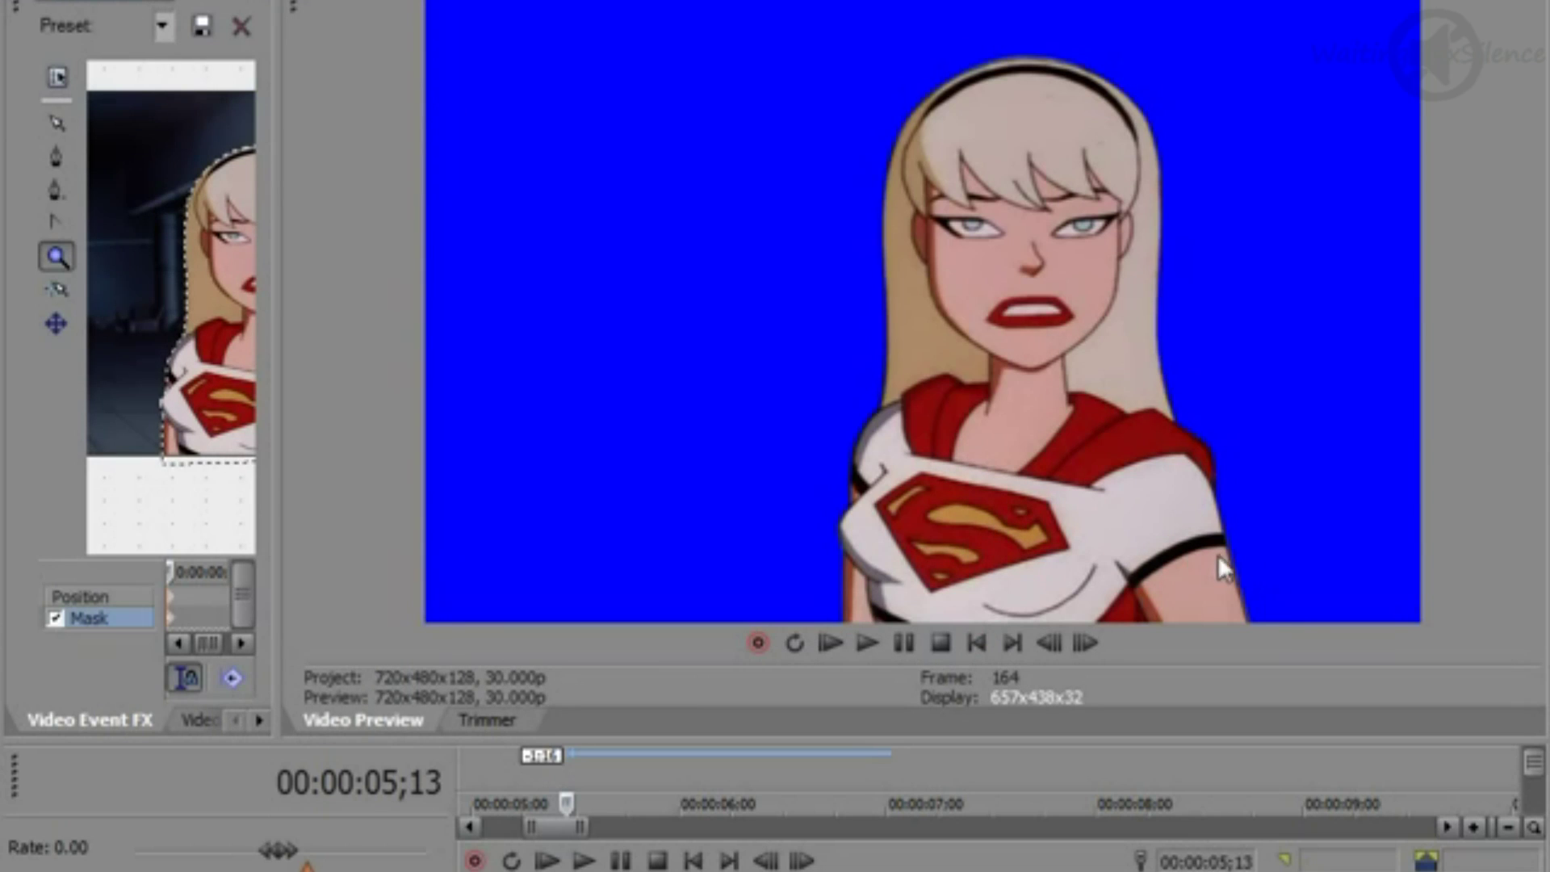
Step: Adjust the mask anchors at the sleeve band and lower arm to hug the arm's outer edge in the first frame
{"action": "left_click_drag", "start_coordinate": [279, 272], "coordinate": [1100, 453]}
{"action": "left_click", "coordinate": [797, 448]}
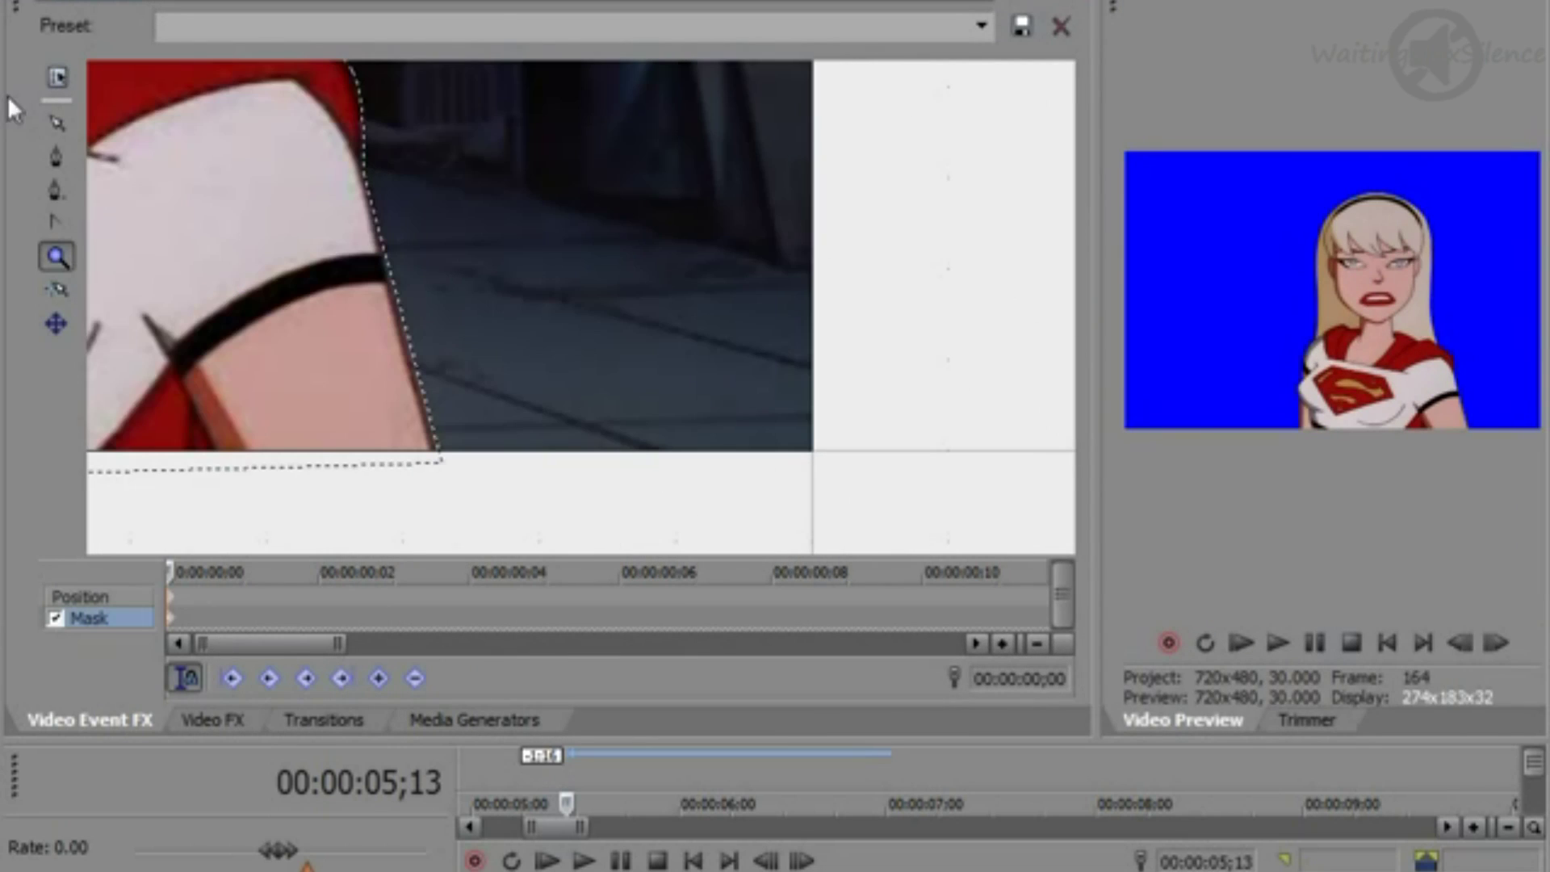
{"action": "left_click", "coordinate": [410, 312]}
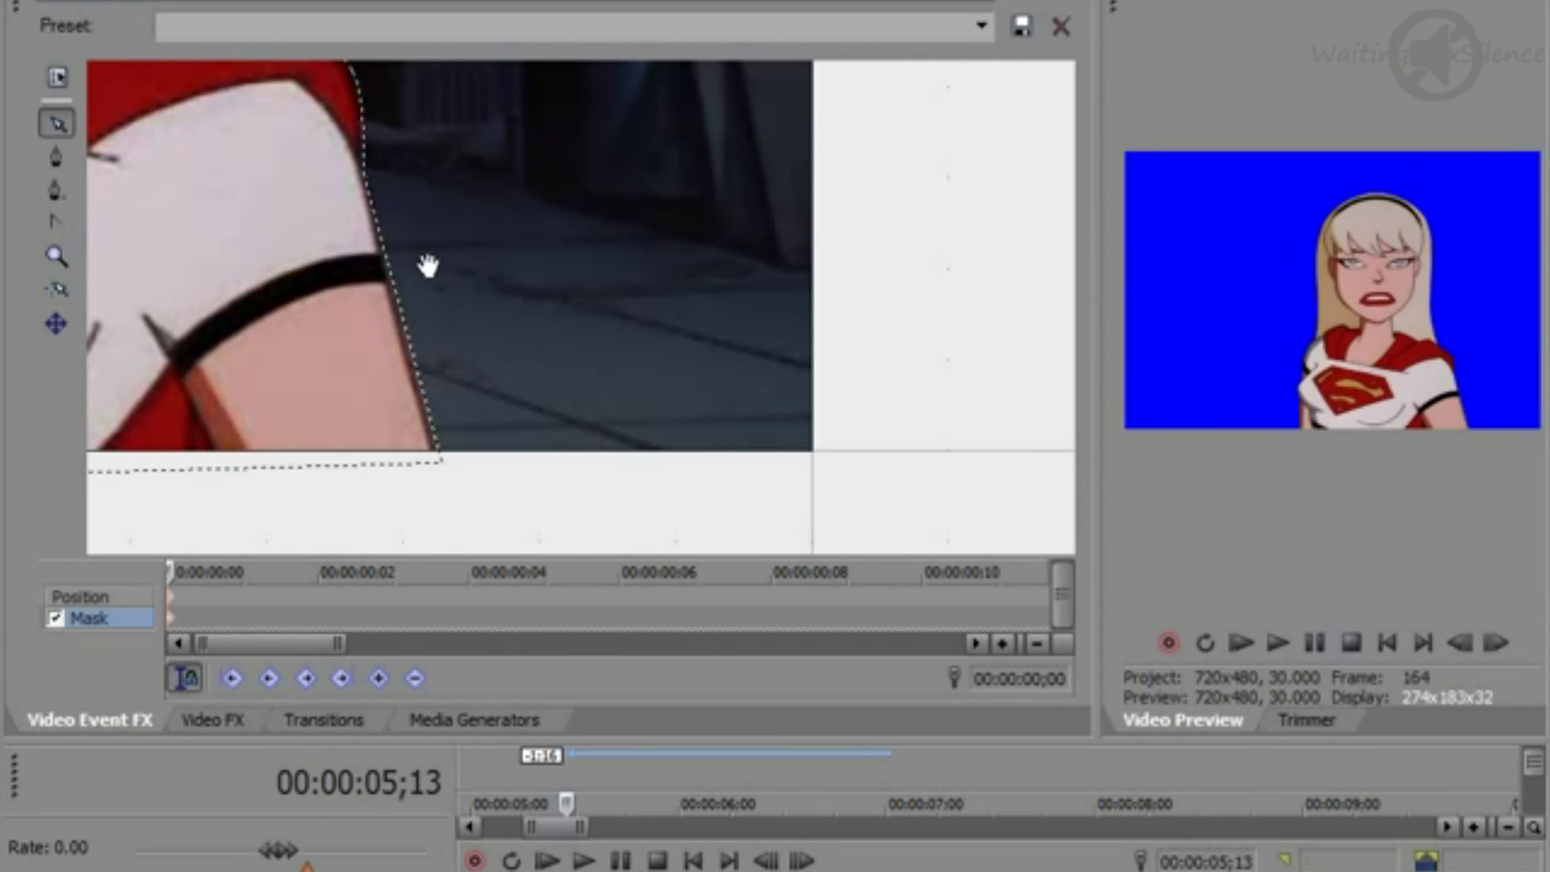
{"action": "left_click", "coordinate": [388, 263]}
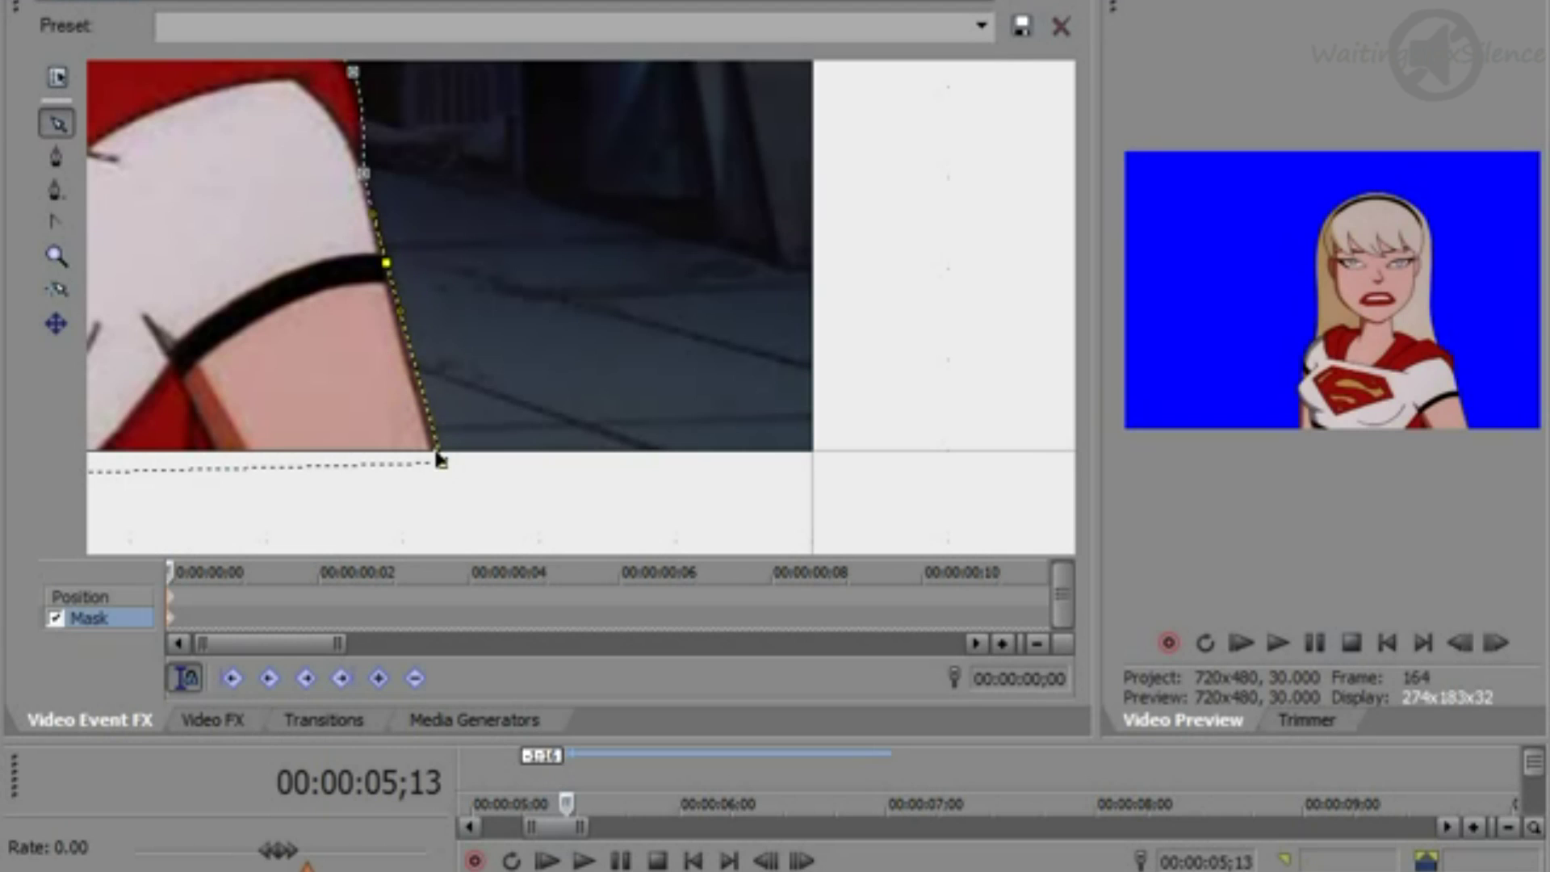
{"action": "left_click_drag", "start_coordinate": [442, 466], "coordinate": [439, 462]}
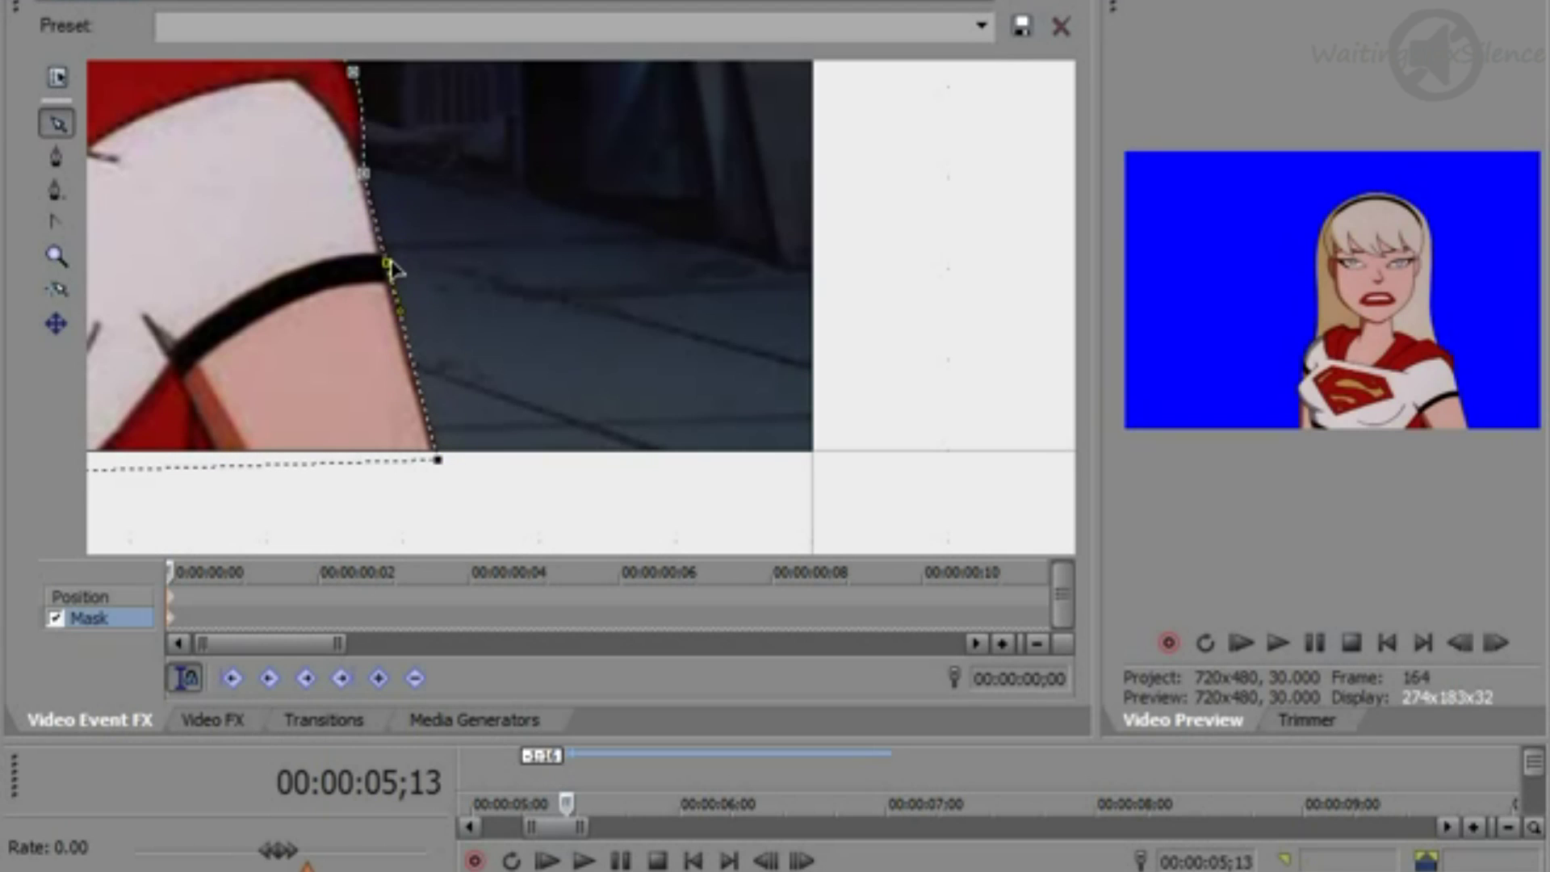
{"action": "left_click_drag", "start_coordinate": [391, 264], "coordinate": [497, 771]}
{"action": "left_click_drag", "start_coordinate": [378, 233], "coordinate": [408, 439]}
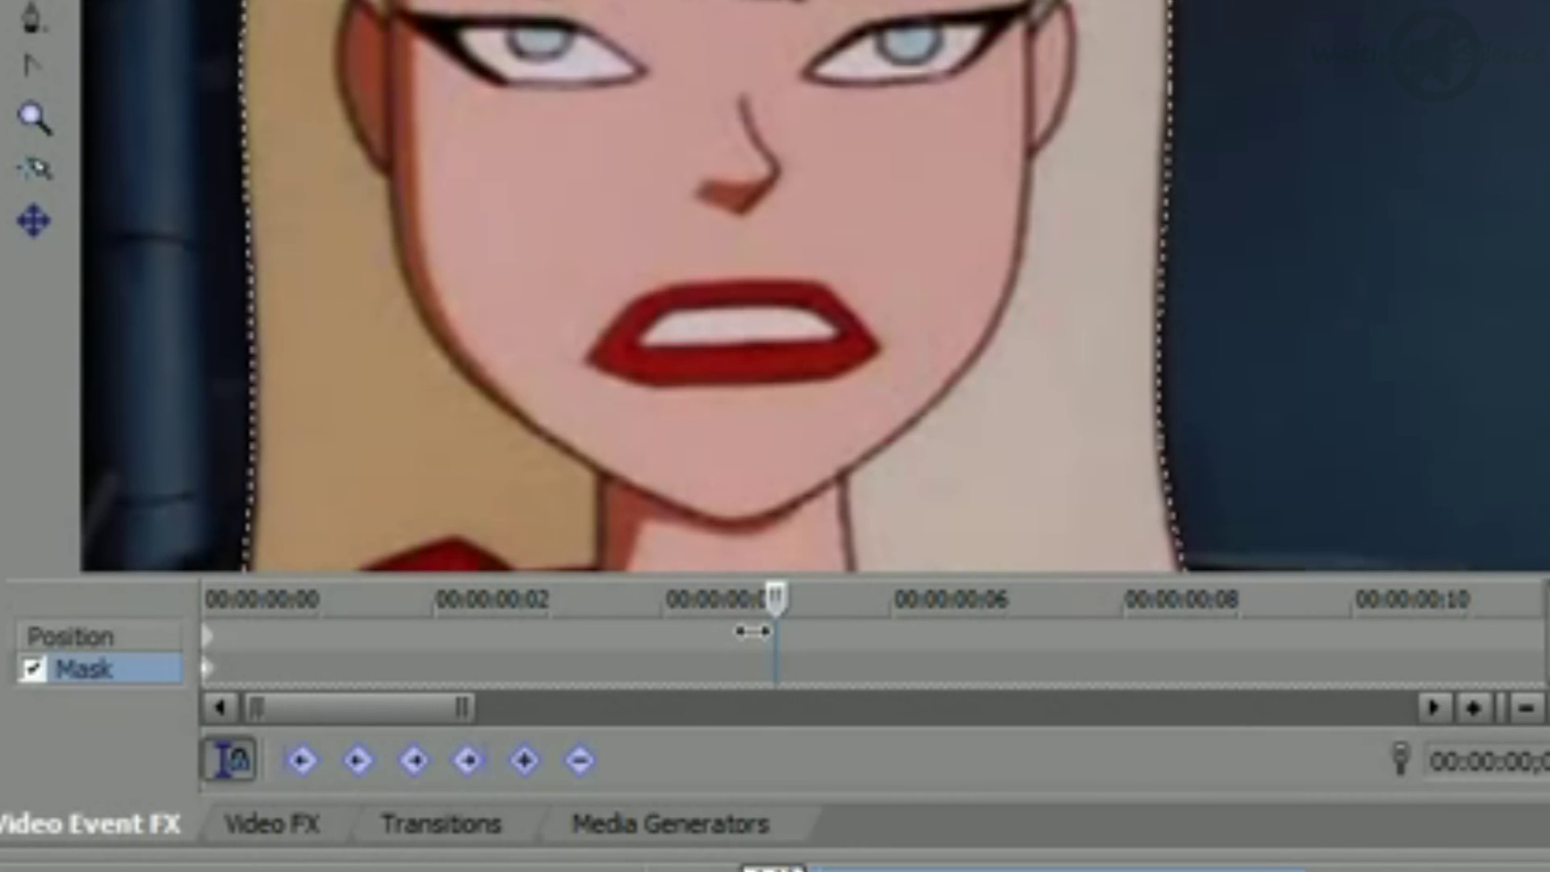
Step: Find where the character starts moving and where she settles, and add Mask keyframes there, the second at 00:00:00;26
{"action": "left_click_drag", "start_coordinate": [751, 632], "coordinate": [1049, 603]}
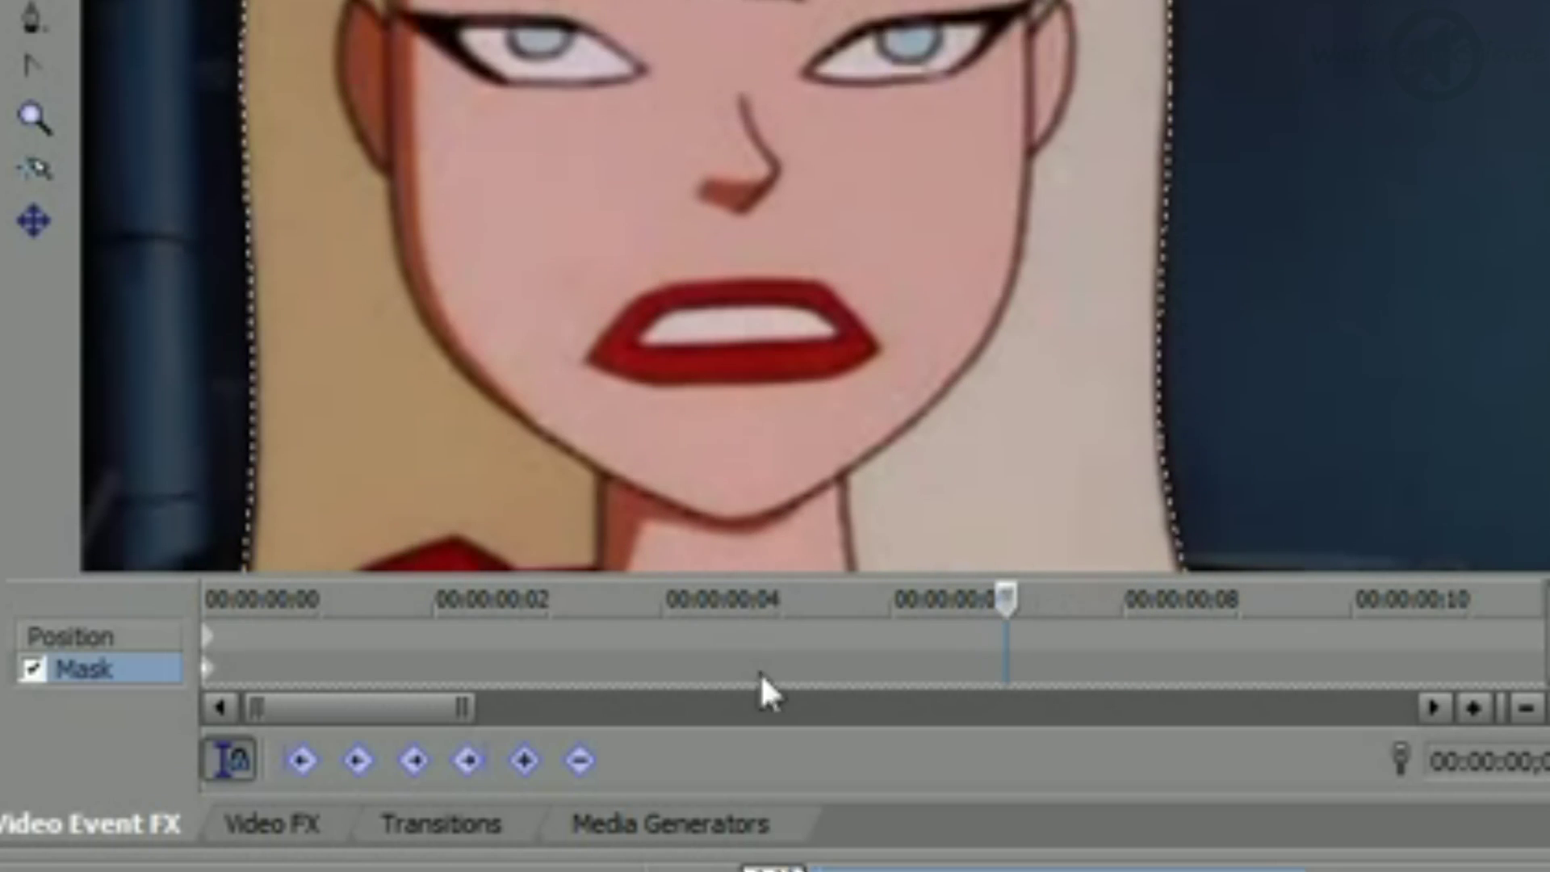
{"action": "left_click_drag", "start_coordinate": [462, 708], "coordinate": [815, 751]}
{"action": "left_click_drag", "start_coordinate": [476, 599], "coordinate": [909, 550]}
{"action": "left_click_drag", "start_coordinate": [1001, 529], "coordinate": [1105, 569]}
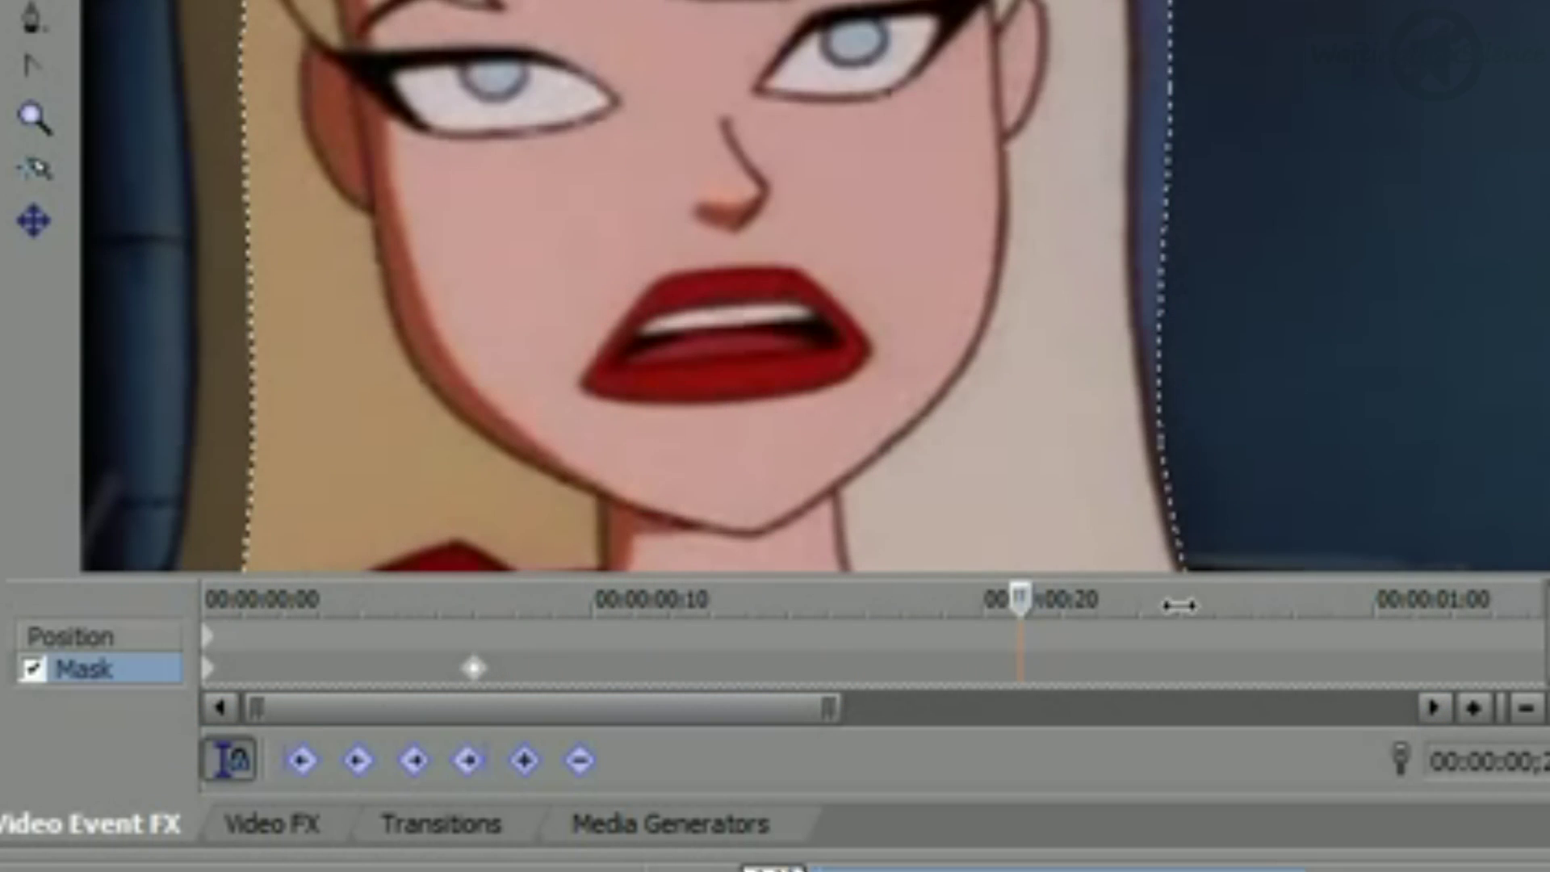
{"action": "left_click_drag", "start_coordinate": [1179, 606], "coordinate": [1253, 626]}
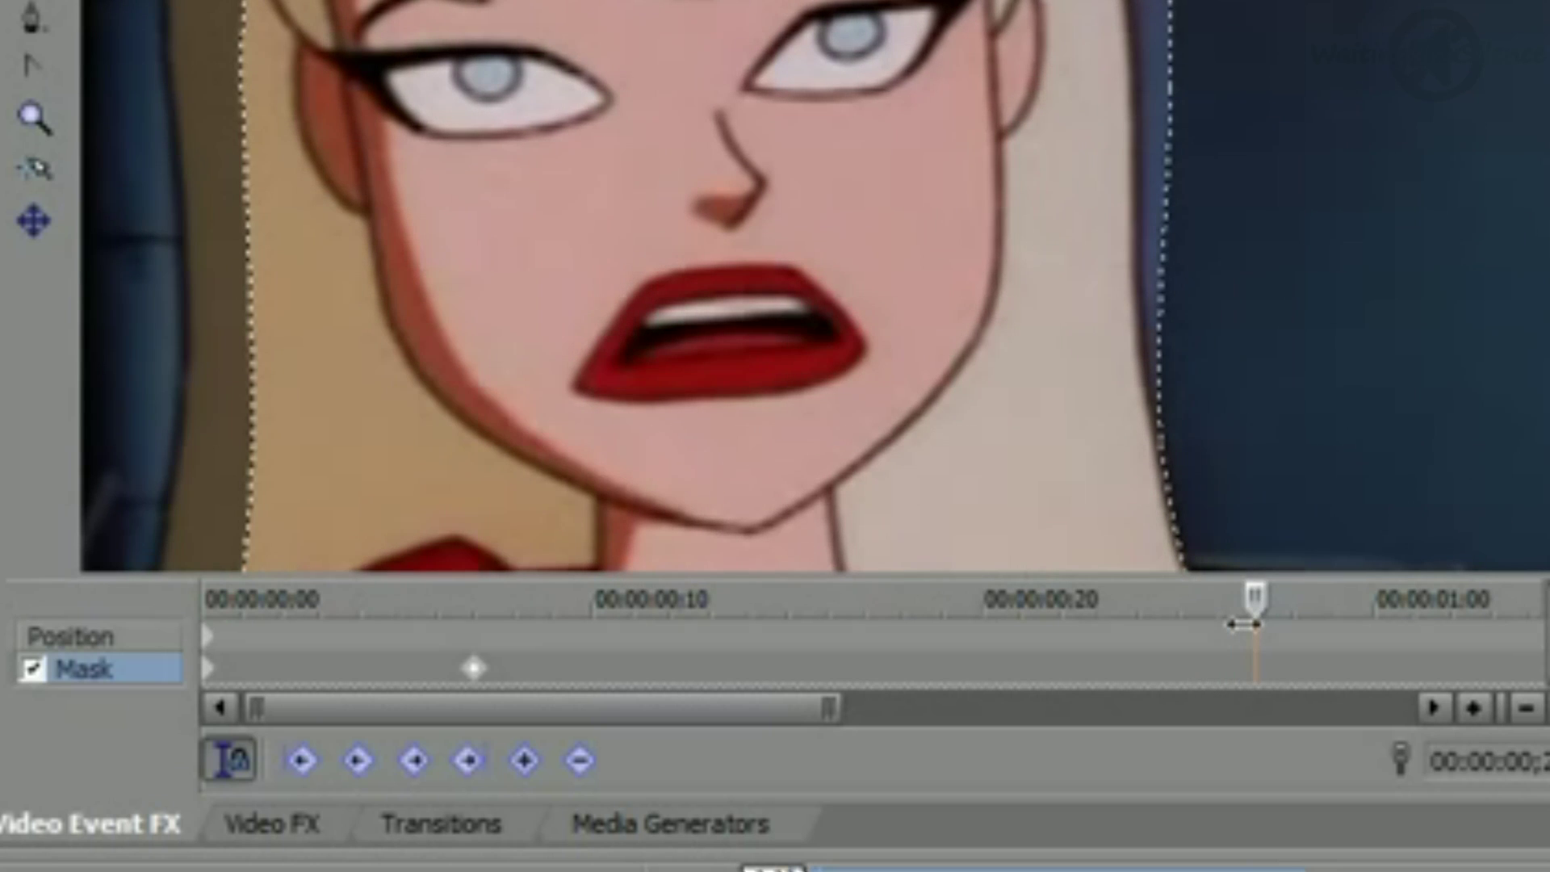
{"action": "left_click", "coordinate": [525, 759]}
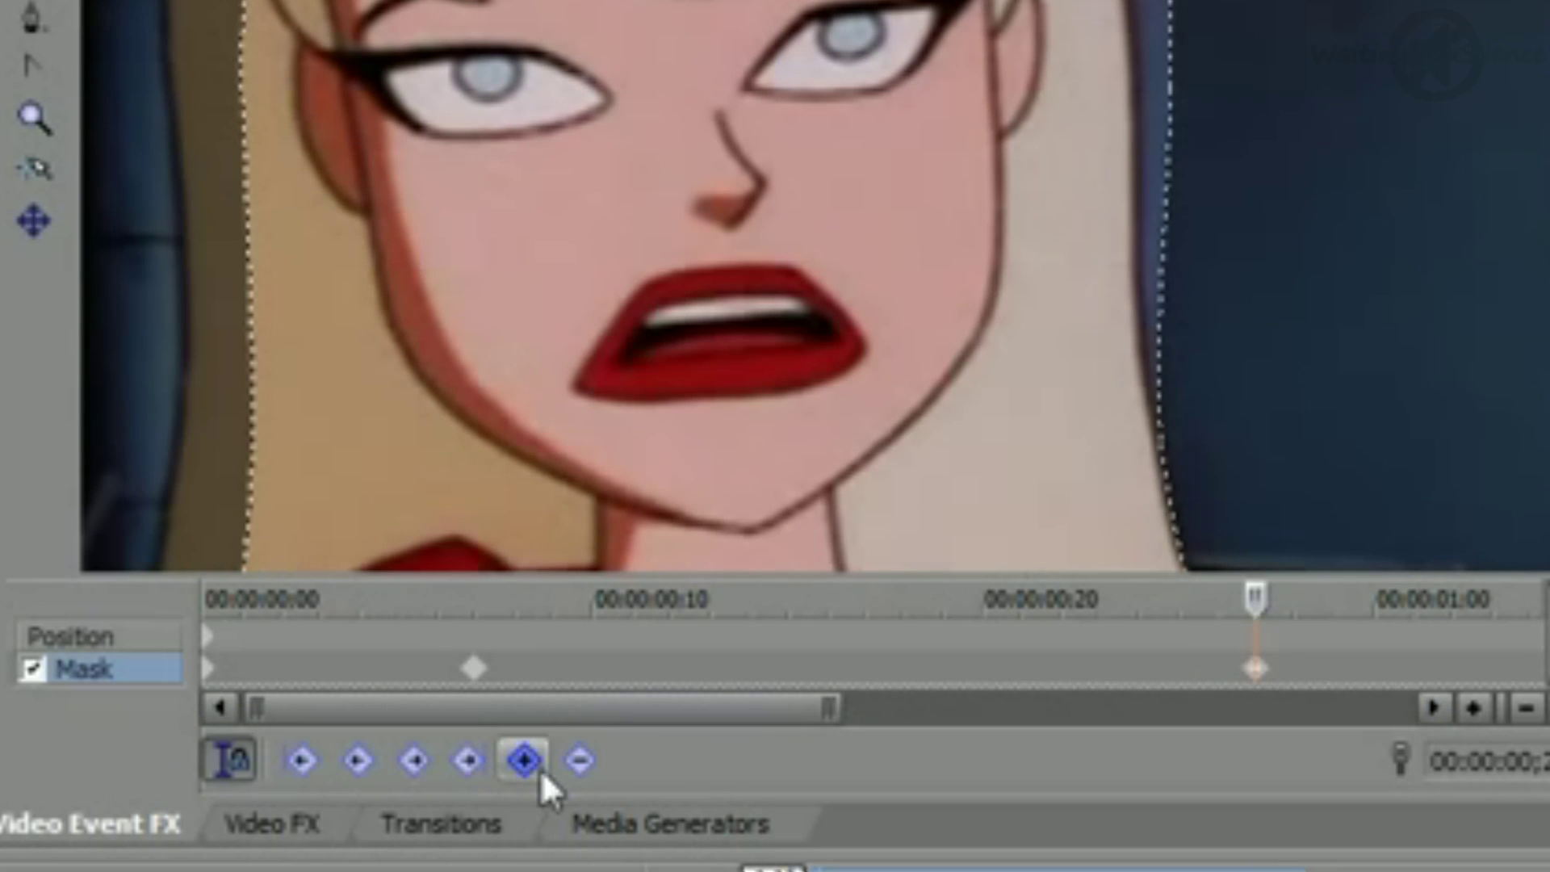
Step: Reshape the mask at 00:00:00;26 to follow the character's arm, chest and the crown of her hair
{"action": "left_click_drag", "start_coordinate": [390, 453], "coordinate": [790, 17]}
{"action": "left_click_drag", "start_coordinate": [577, 557], "coordinate": [775, 234]}
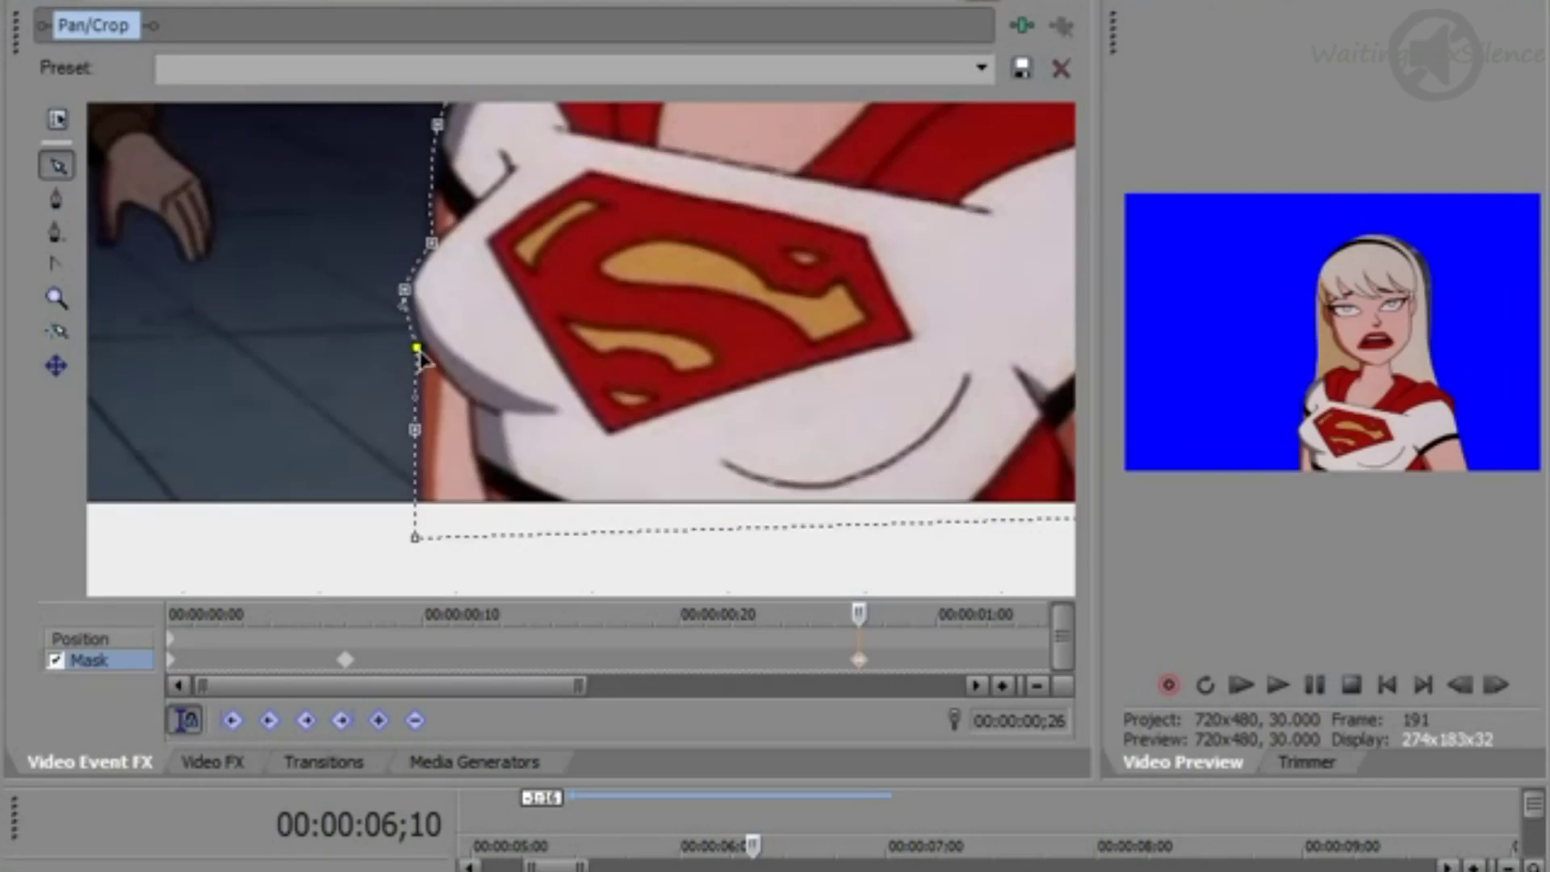
{"action": "left_click_drag", "start_coordinate": [420, 359], "coordinate": [484, 533]}
{"action": "left_click_drag", "start_coordinate": [463, 164], "coordinate": [426, 325]}
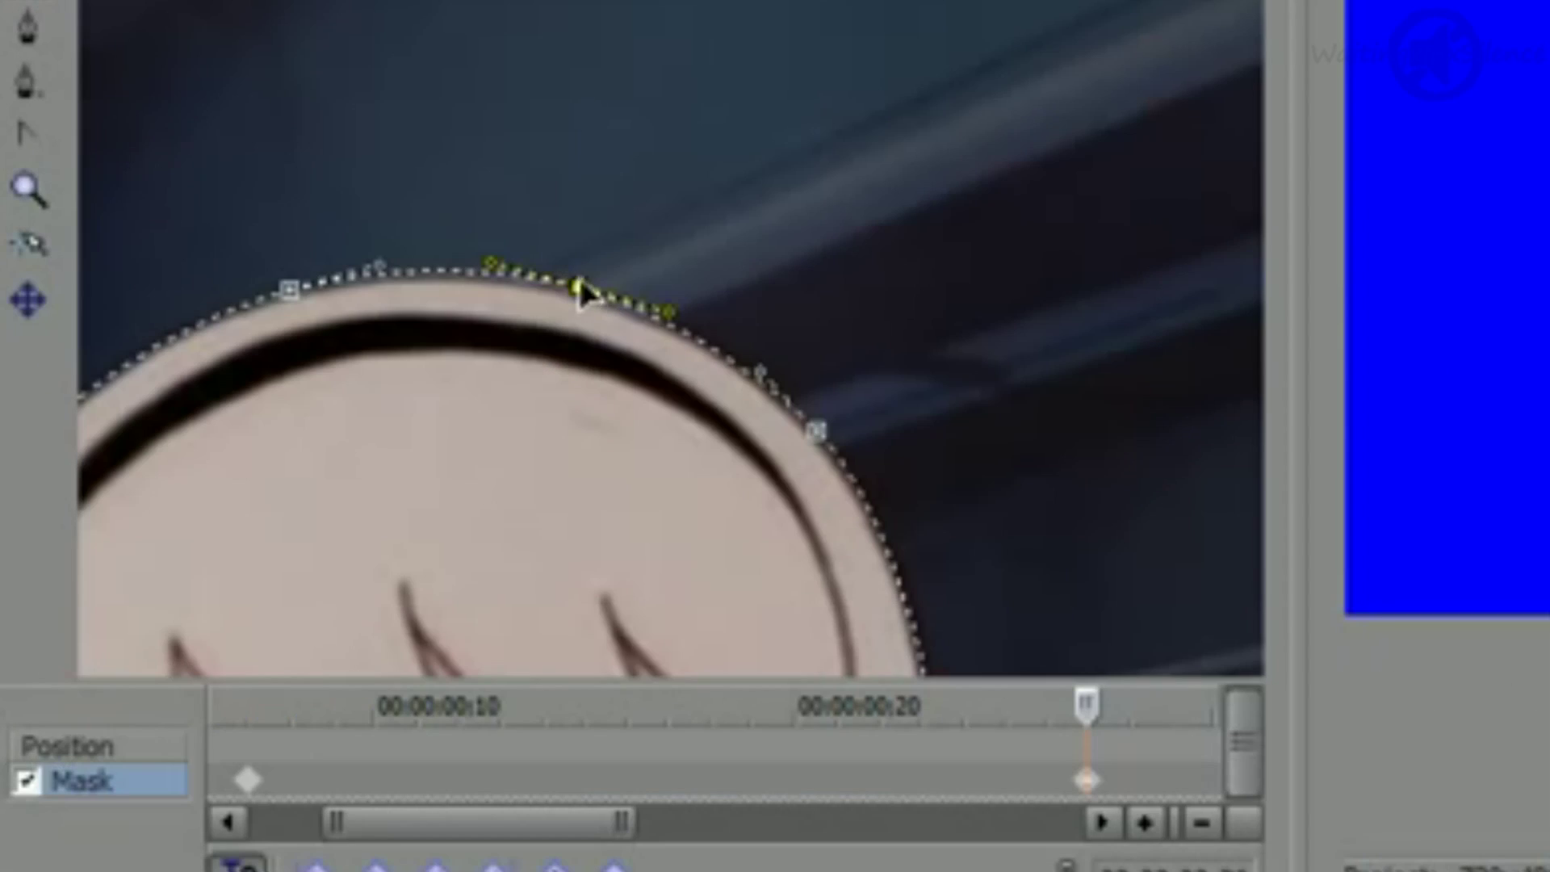
{"action": "left_click_drag", "start_coordinate": [695, 259], "coordinate": [737, 0]}
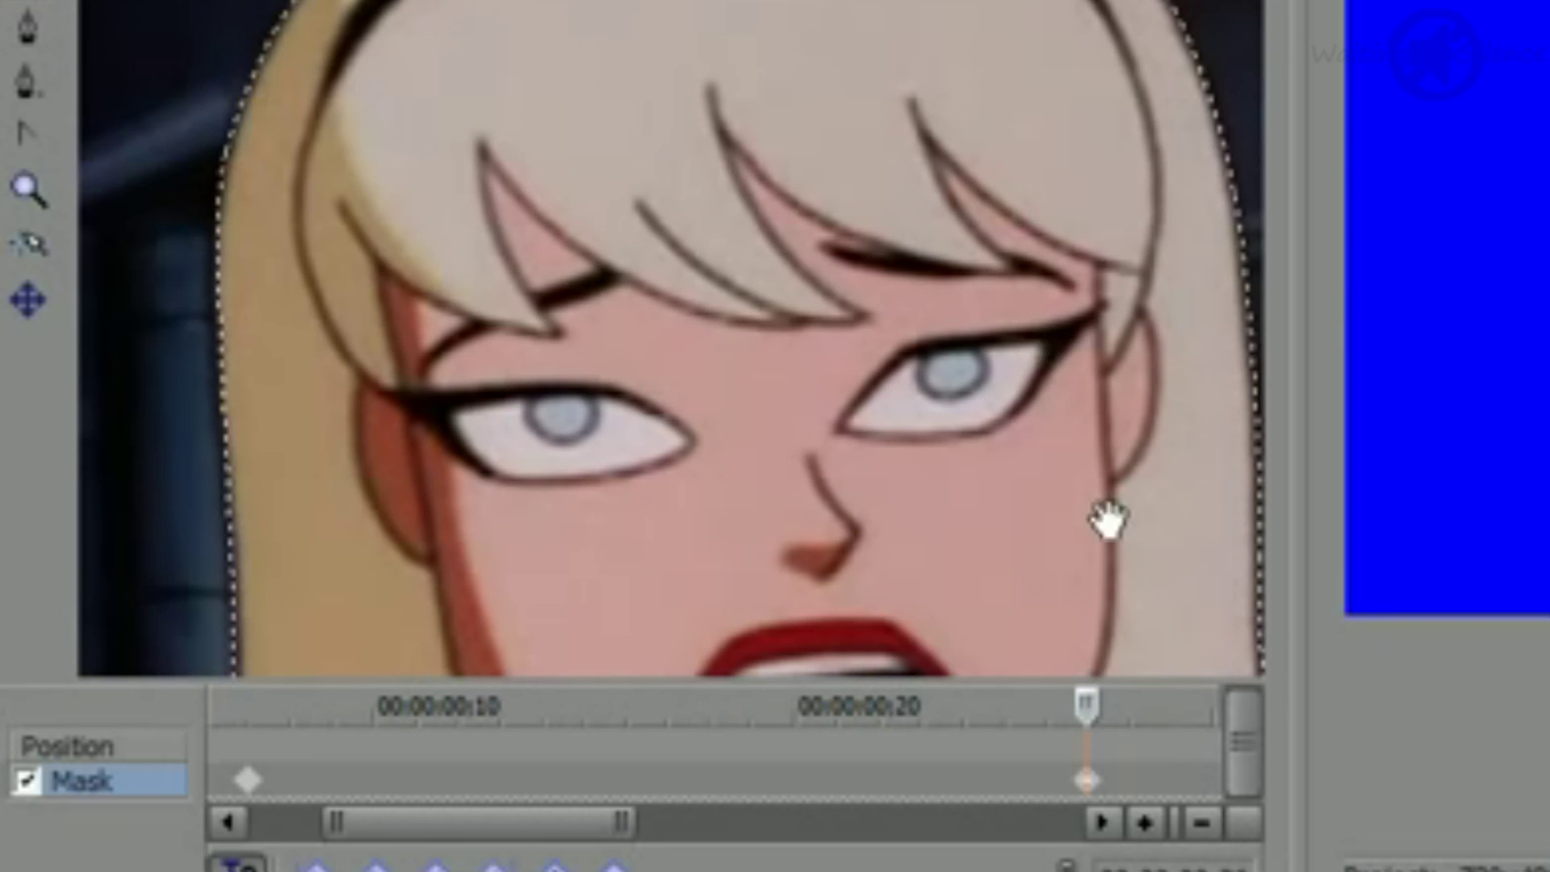
Step: Add a Mask keyframe at 00:00:00;08 and pull the anchors beside the sleeve, chest and arm in to her outline
{"action": "left_click_drag", "start_coordinate": [1085, 704], "coordinate": [336, 758]}
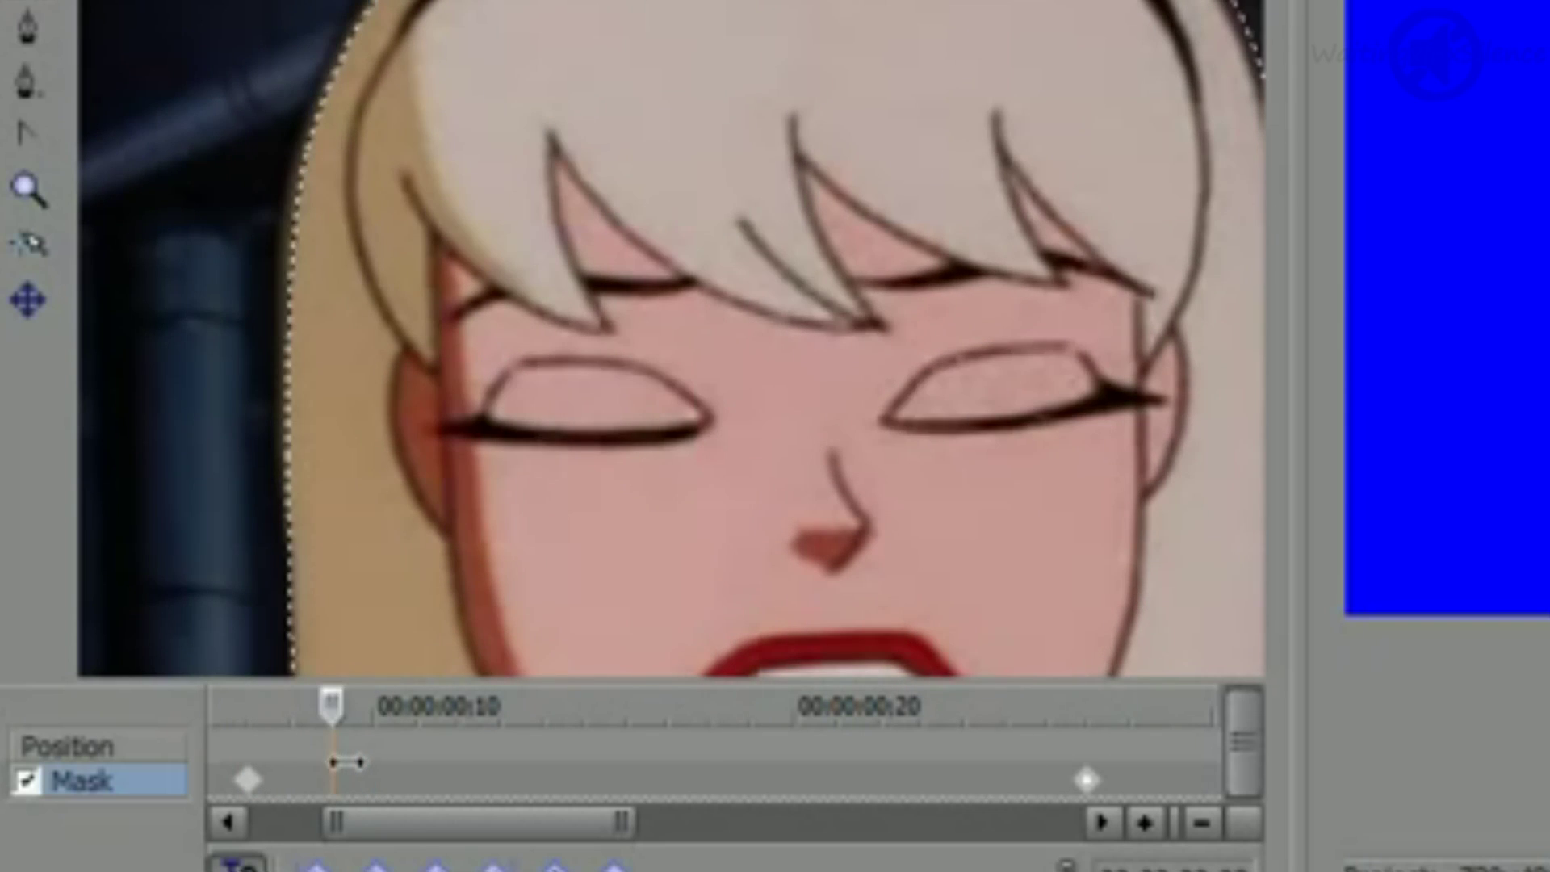
{"action": "left_click", "coordinate": [554, 868]}
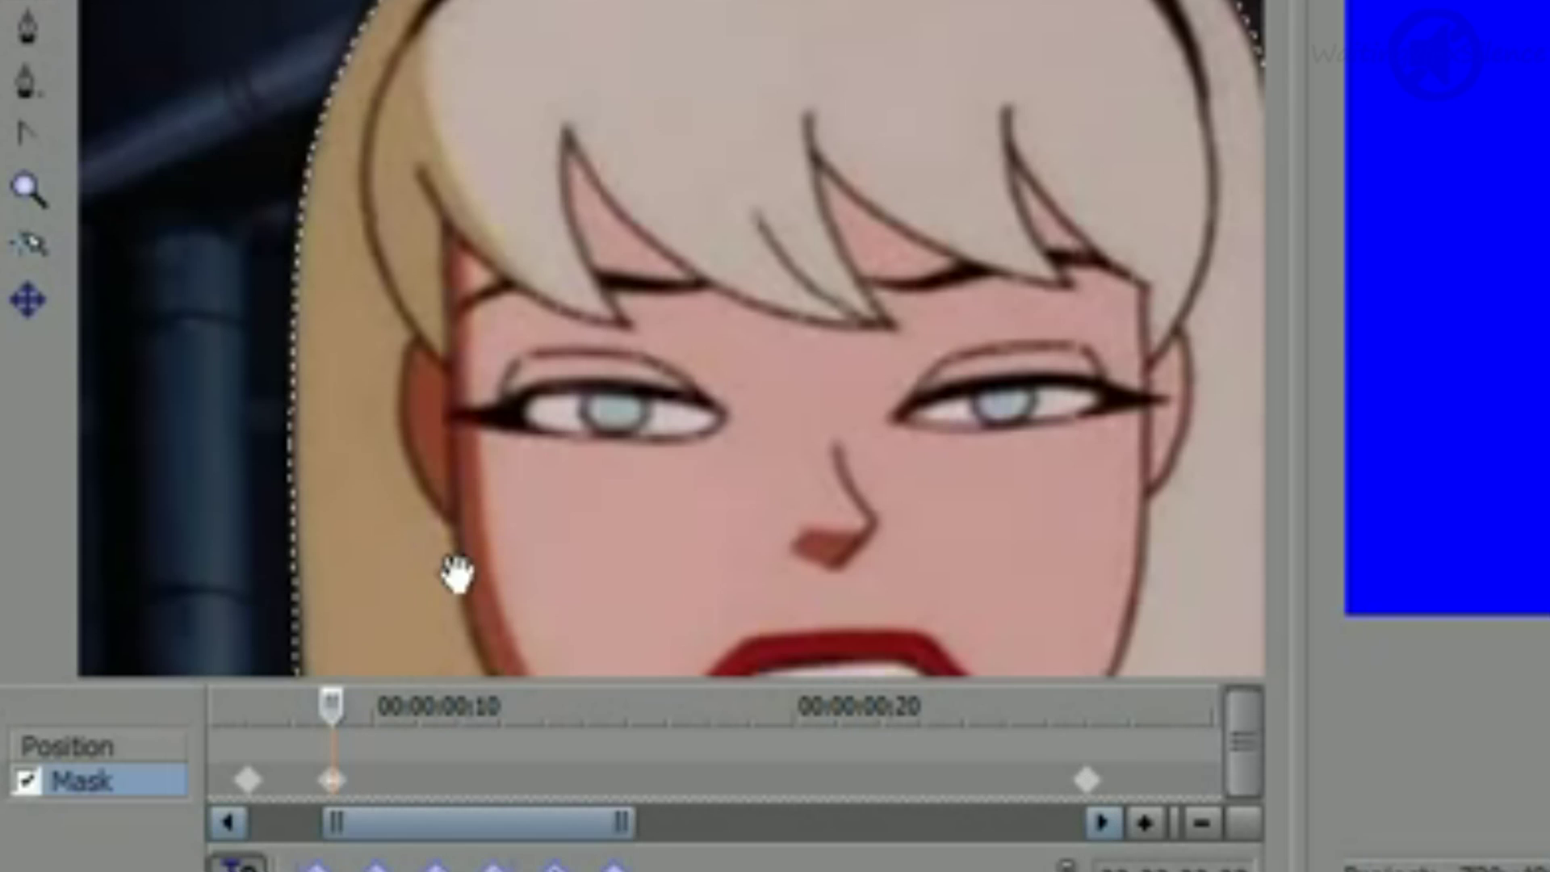
{"action": "left_click_drag", "start_coordinate": [457, 572], "coordinate": [608, 175]}
{"action": "left_click_drag", "start_coordinate": [634, 364], "coordinate": [640, 27]}
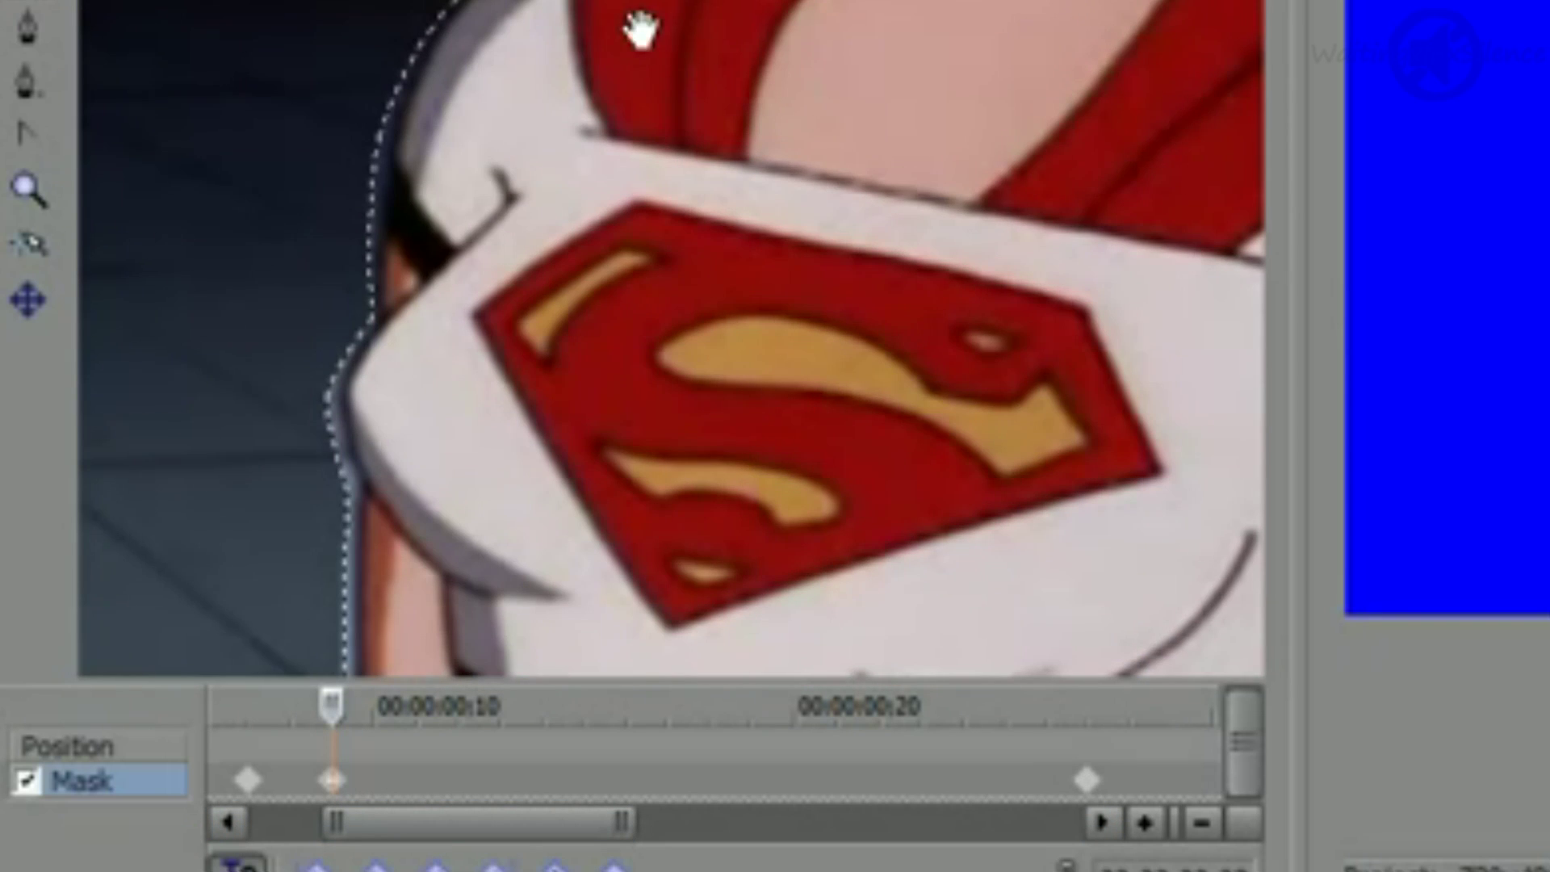
{"action": "left_click", "coordinate": [388, 135]}
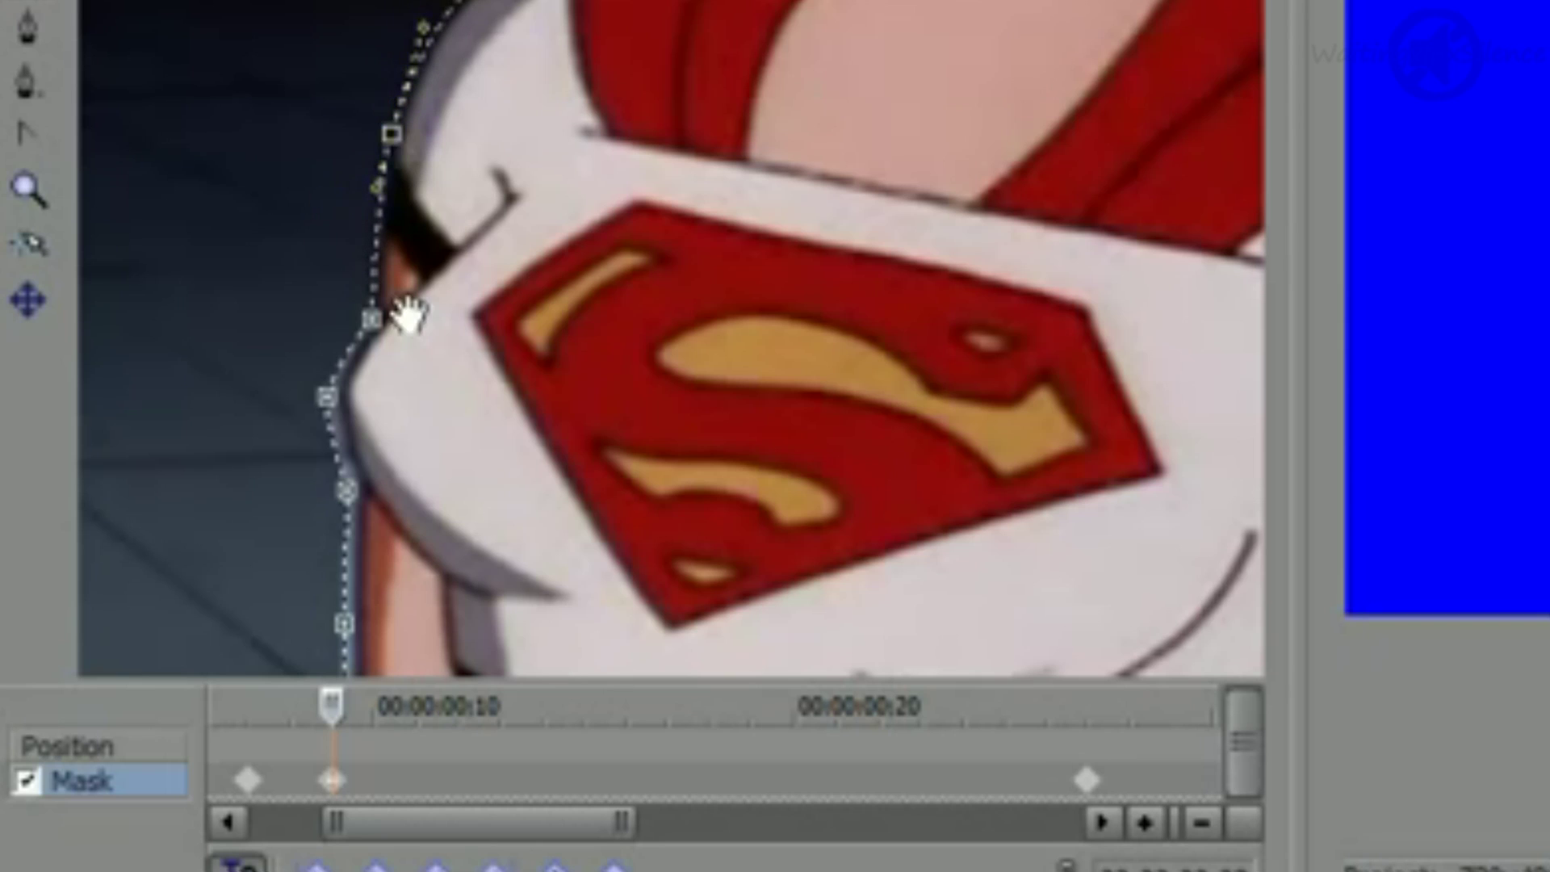
{"action": "left_click", "coordinate": [374, 320]}
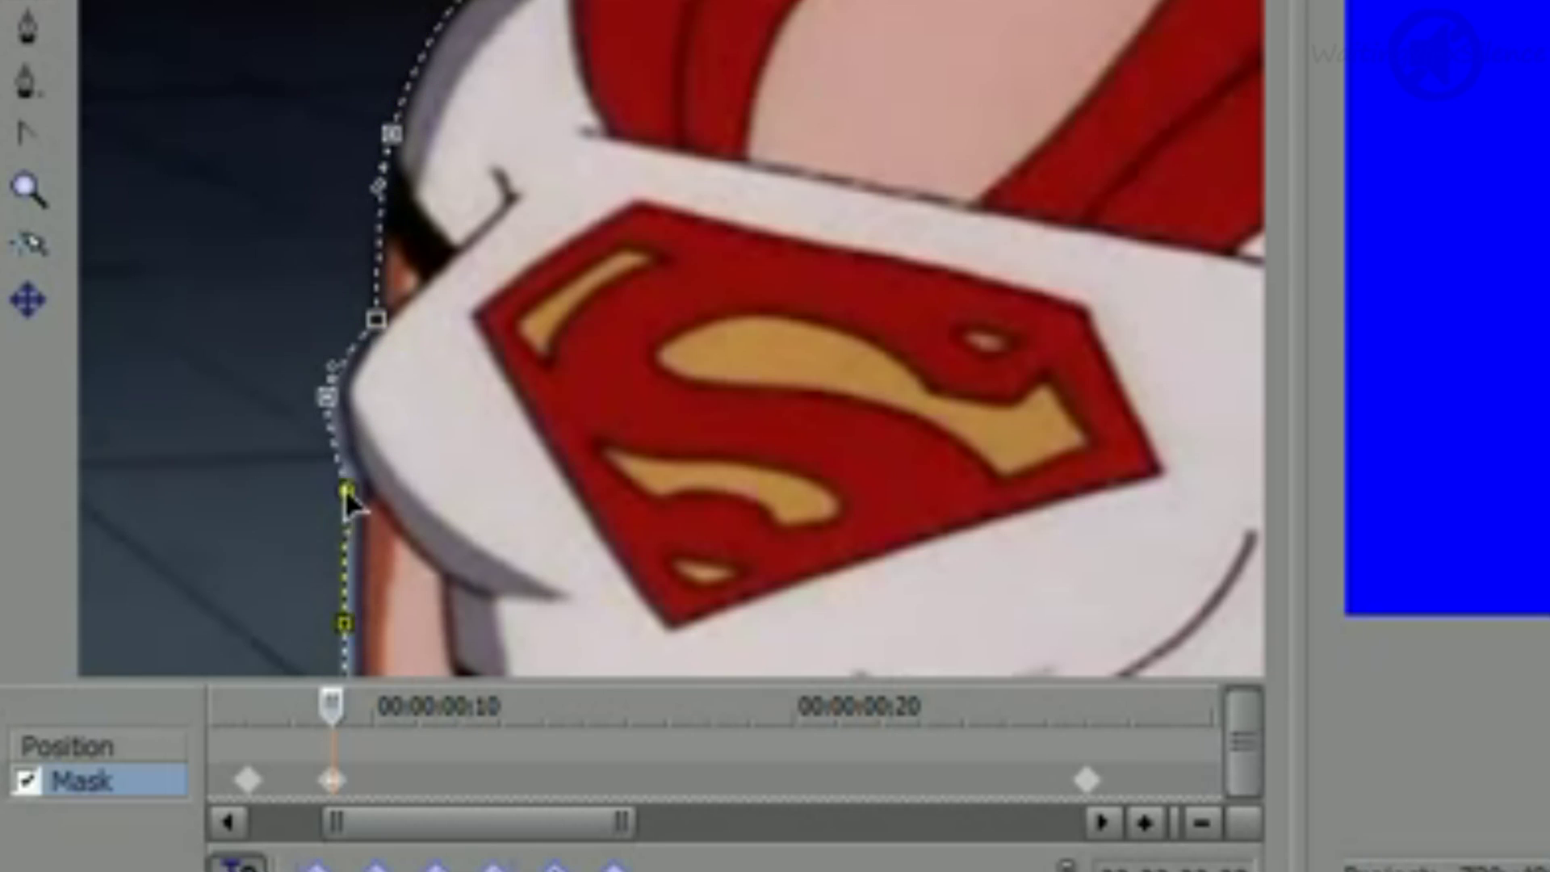
{"action": "left_click_drag", "start_coordinate": [346, 491], "coordinate": [356, 491]}
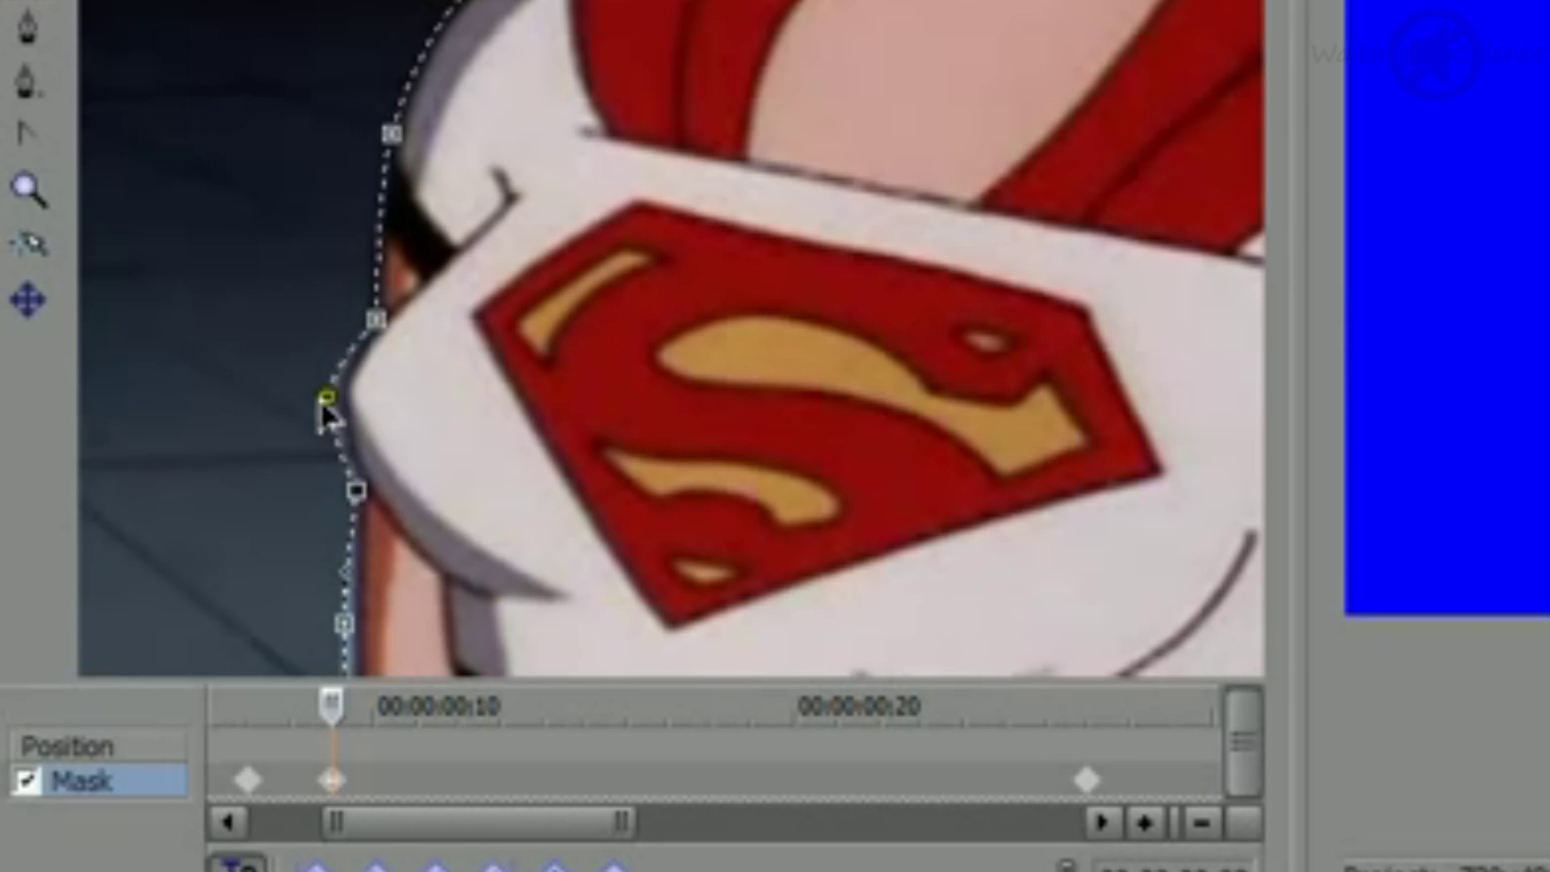
{"action": "left_click_drag", "start_coordinate": [324, 398], "coordinate": [339, 398]}
{"action": "left_click_drag", "start_coordinate": [271, 323], "coordinate": [278, 323]}
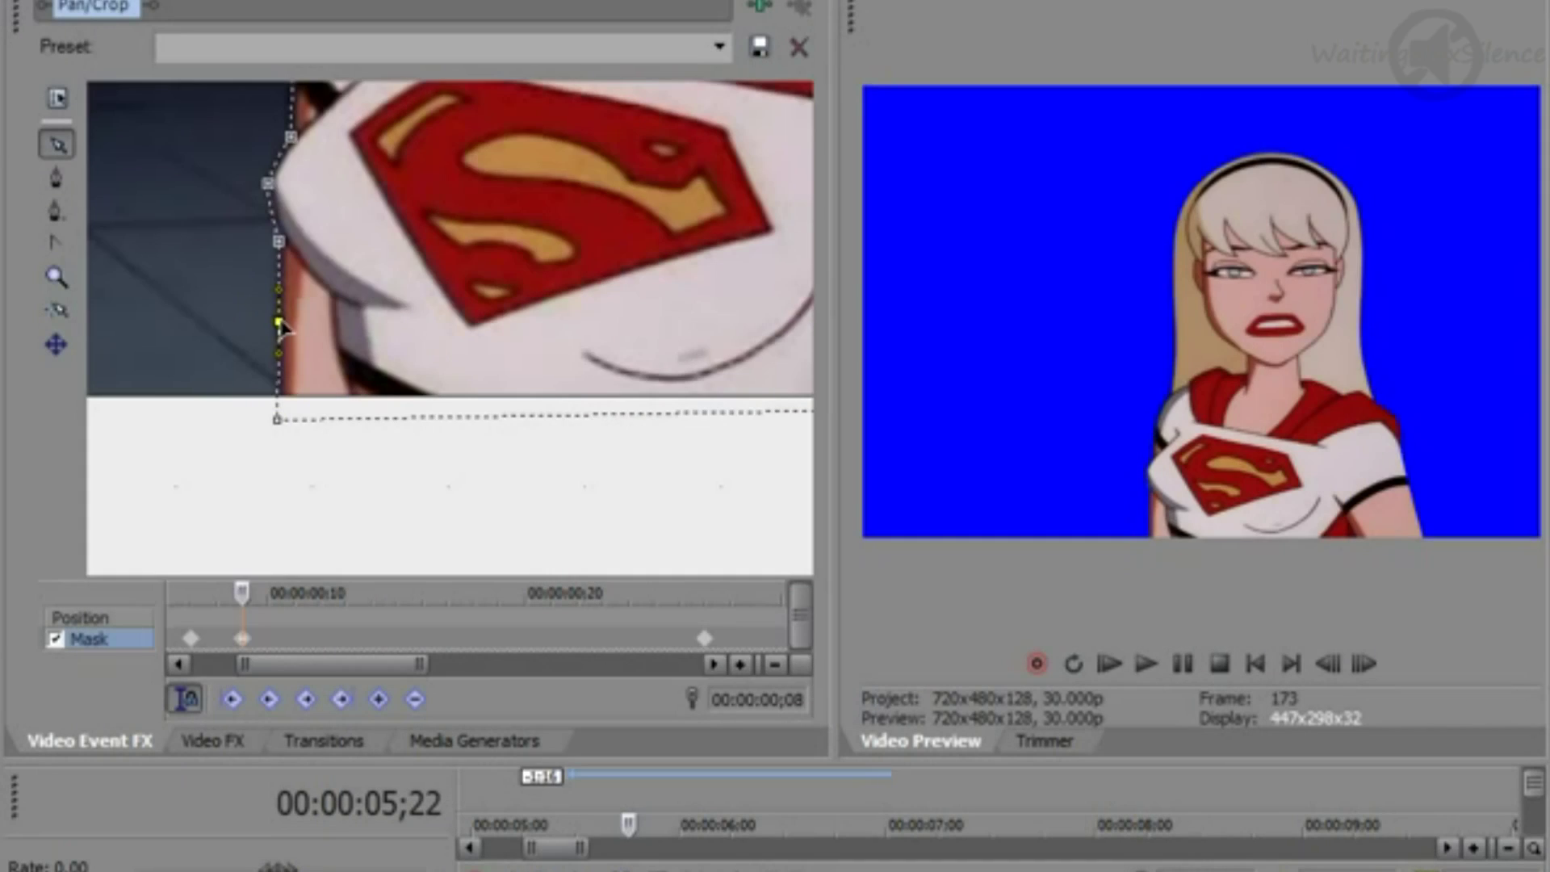
Step: Fit the mask at 00:00:00;08 around the crown of her hair and down the opposite side to the lower arm
{"action": "left_click_drag", "start_coordinate": [452, 105], "coordinate": [420, 484]}
{"action": "left_click", "coordinate": [356, 197]}
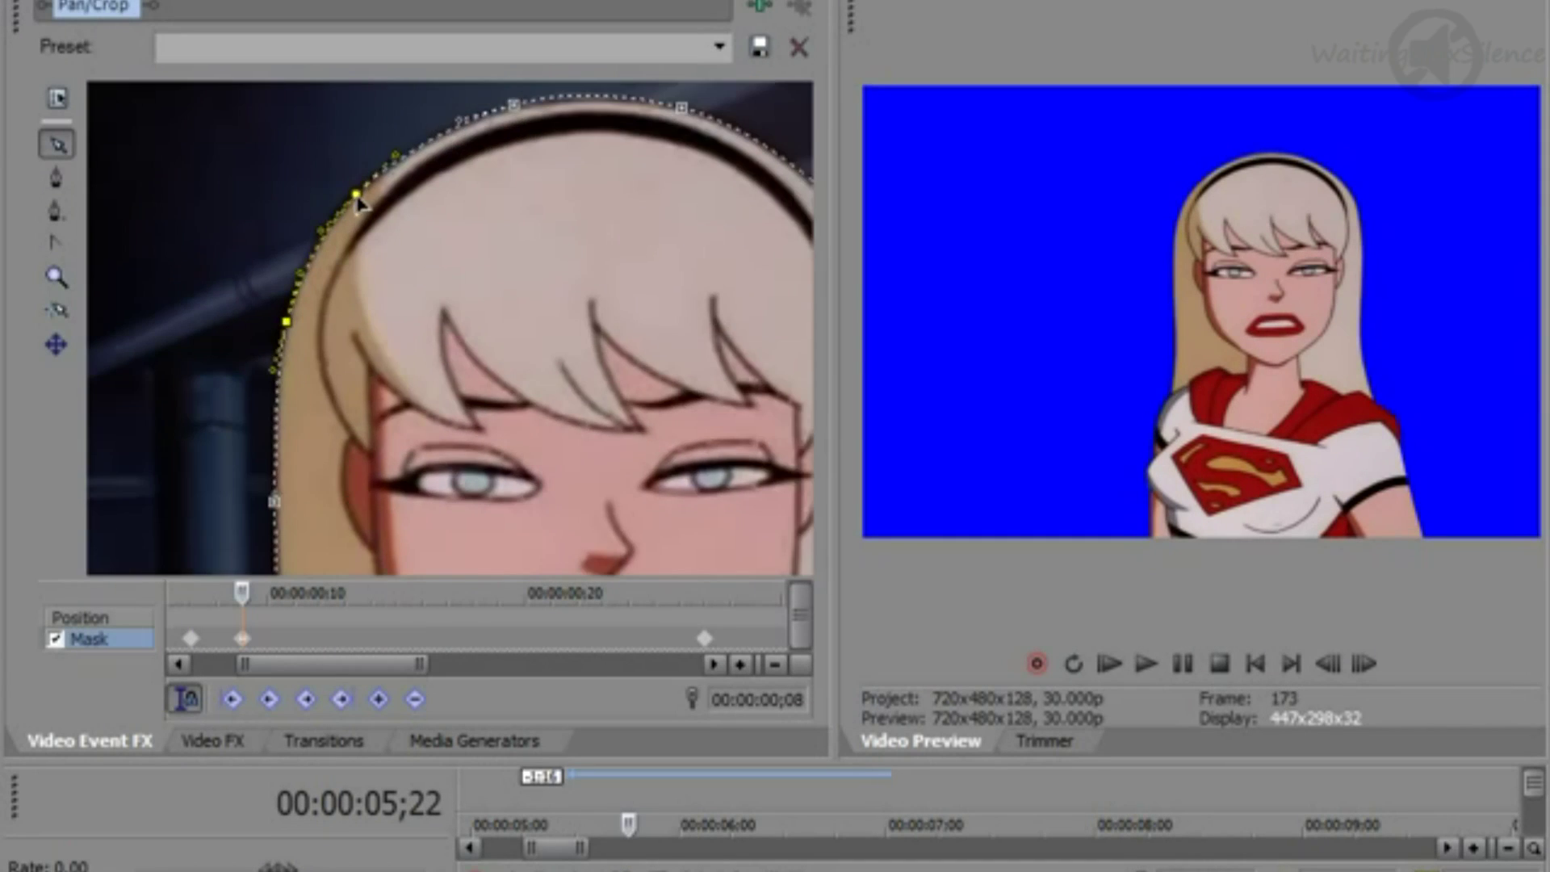
{"action": "left_click_drag", "start_coordinate": [524, 153], "coordinate": [360, 229]}
{"action": "left_click", "coordinate": [493, 187]}
{"action": "left_click_drag", "start_coordinate": [566, 484], "coordinate": [309, 158]}
{"action": "left_click_drag", "start_coordinate": [520, 524], "coordinate": [478, 139]}
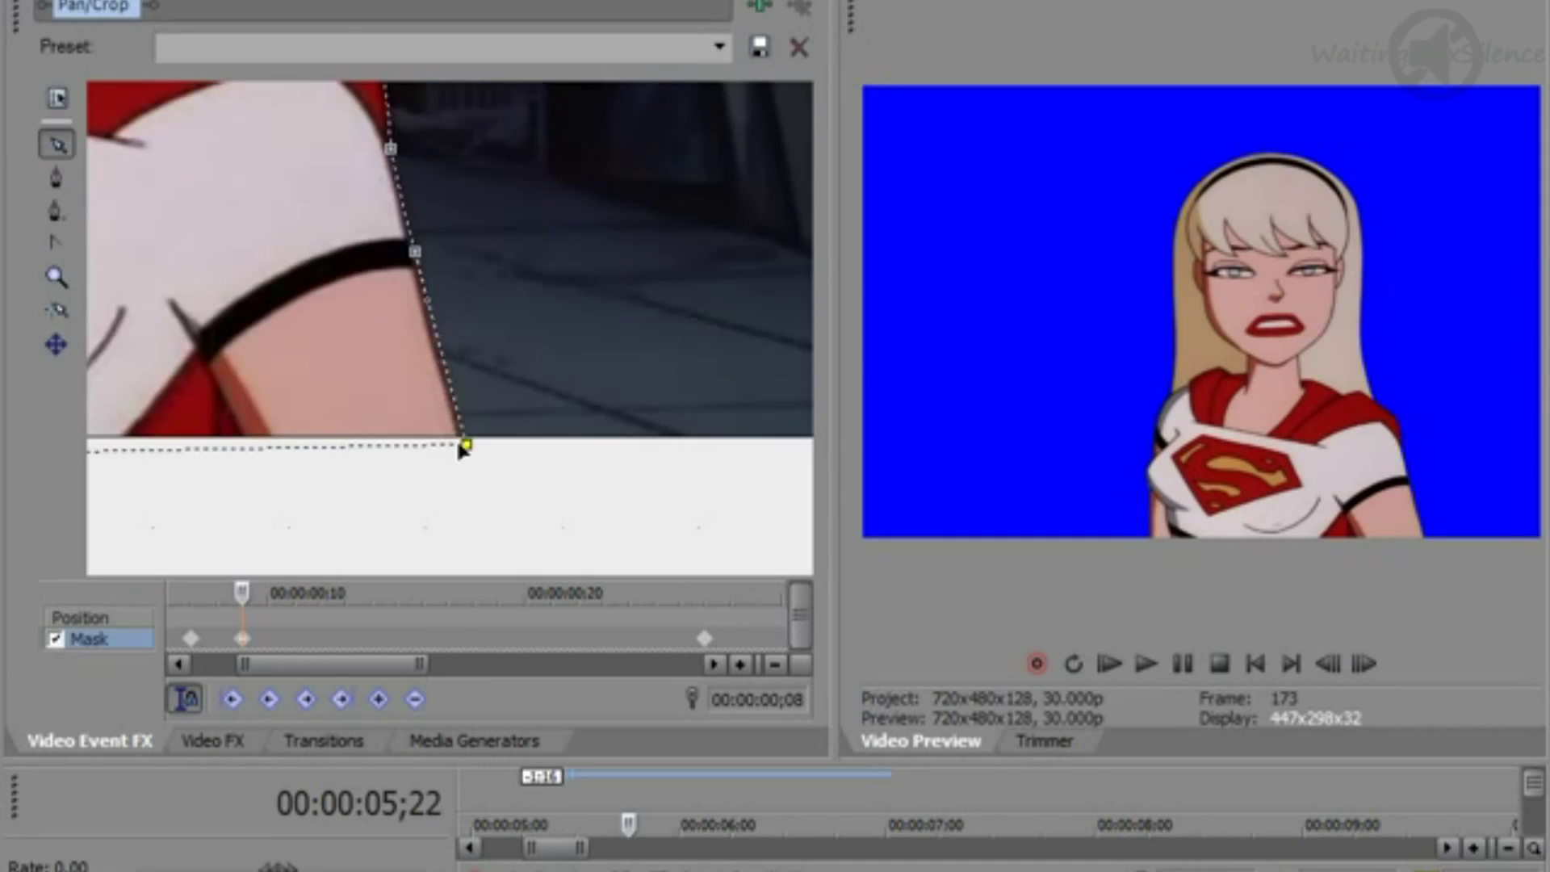
Step: Compare the frames after the 00:00:00;08 keyframe one by one and add a Mask keyframe at 00:00:00;11
{"action": "left_click_drag", "start_coordinate": [202, 186], "coordinate": [759, 537]}
{"action": "left_click_drag", "start_coordinate": [244, 598], "coordinate": [323, 642]}
{"action": "key", "text": "Left"}
{"action": "key", "text": "Left"}
{"action": "key", "text": "Right"}
{"action": "key", "text": "Left"}
{"action": "key", "text": "Right"}
{"action": "key", "text": "Right"}
{"action": "key", "text": "Right"}
{"action": "left_click", "coordinate": [379, 699]}
Step: Refit the mask anchors at 00:00:00;11 along her body and down the hair on both sides
{"action": "left_click_drag", "start_coordinate": [201, 331], "coordinate": [360, 380]}
{"action": "left_click_drag", "start_coordinate": [380, 263], "coordinate": [347, 621]}
{"action": "left_click_drag", "start_coordinate": [436, 105], "coordinate": [343, 388]}
{"action": "left_click", "coordinate": [444, 268]}
{"action": "left_click", "coordinate": [446, 267]}
{"action": "scroll", "coordinate": [445, 266], "scroll_direction": "down", "scroll_amount": 10}
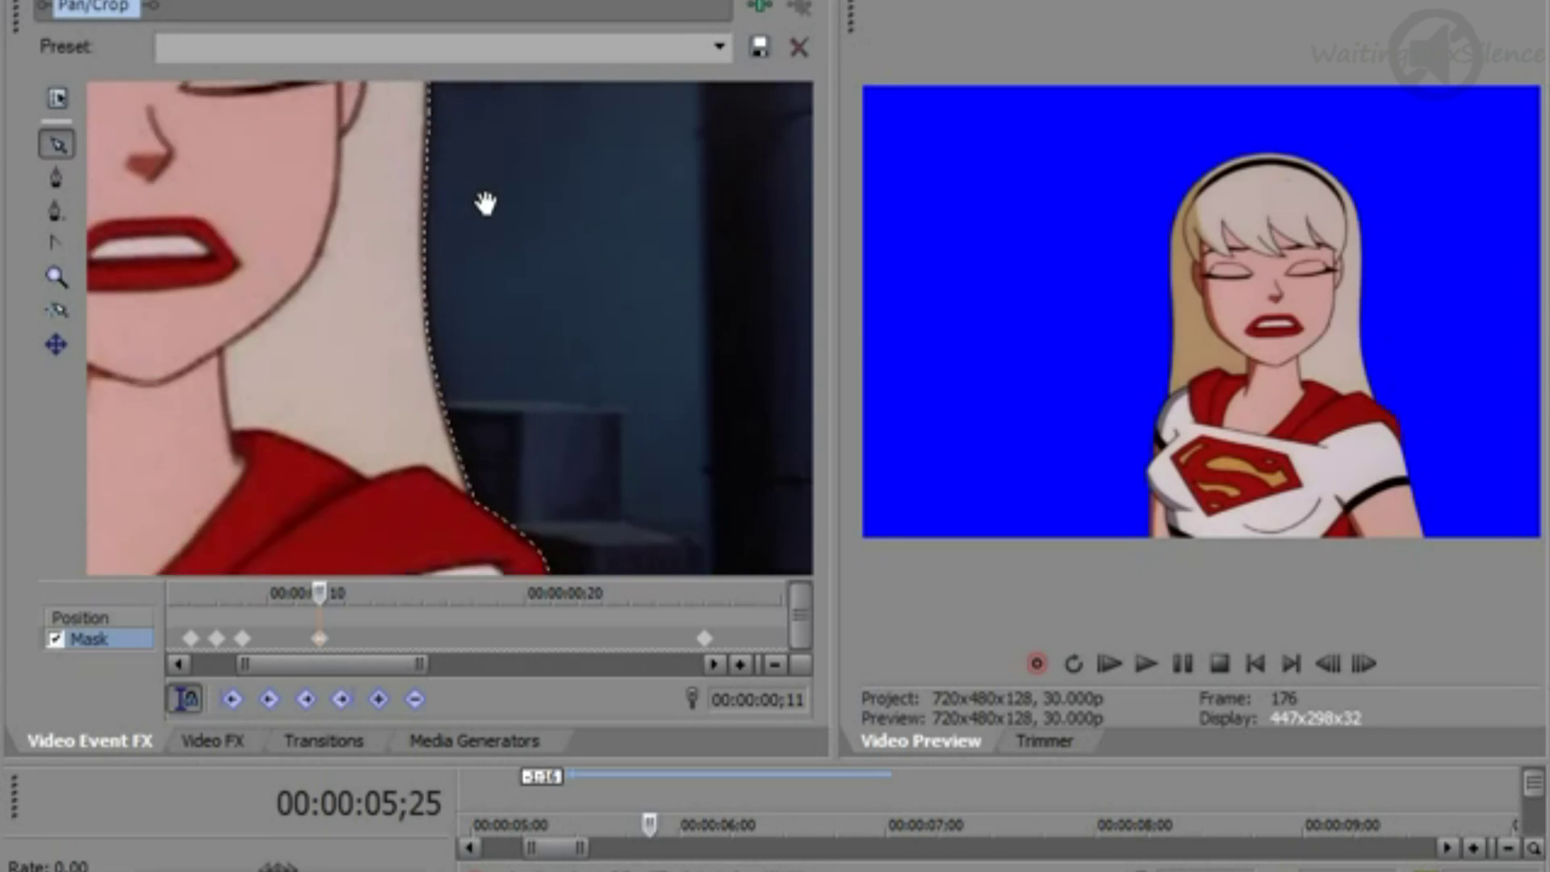
{"action": "left_click", "coordinate": [448, 252]}
{"action": "left_click_drag", "start_coordinate": [446, 262], "coordinate": [807, 557]}
{"action": "left_click", "coordinate": [628, 521]}
{"action": "left_click_drag", "start_coordinate": [631, 460], "coordinate": [634, 404]}
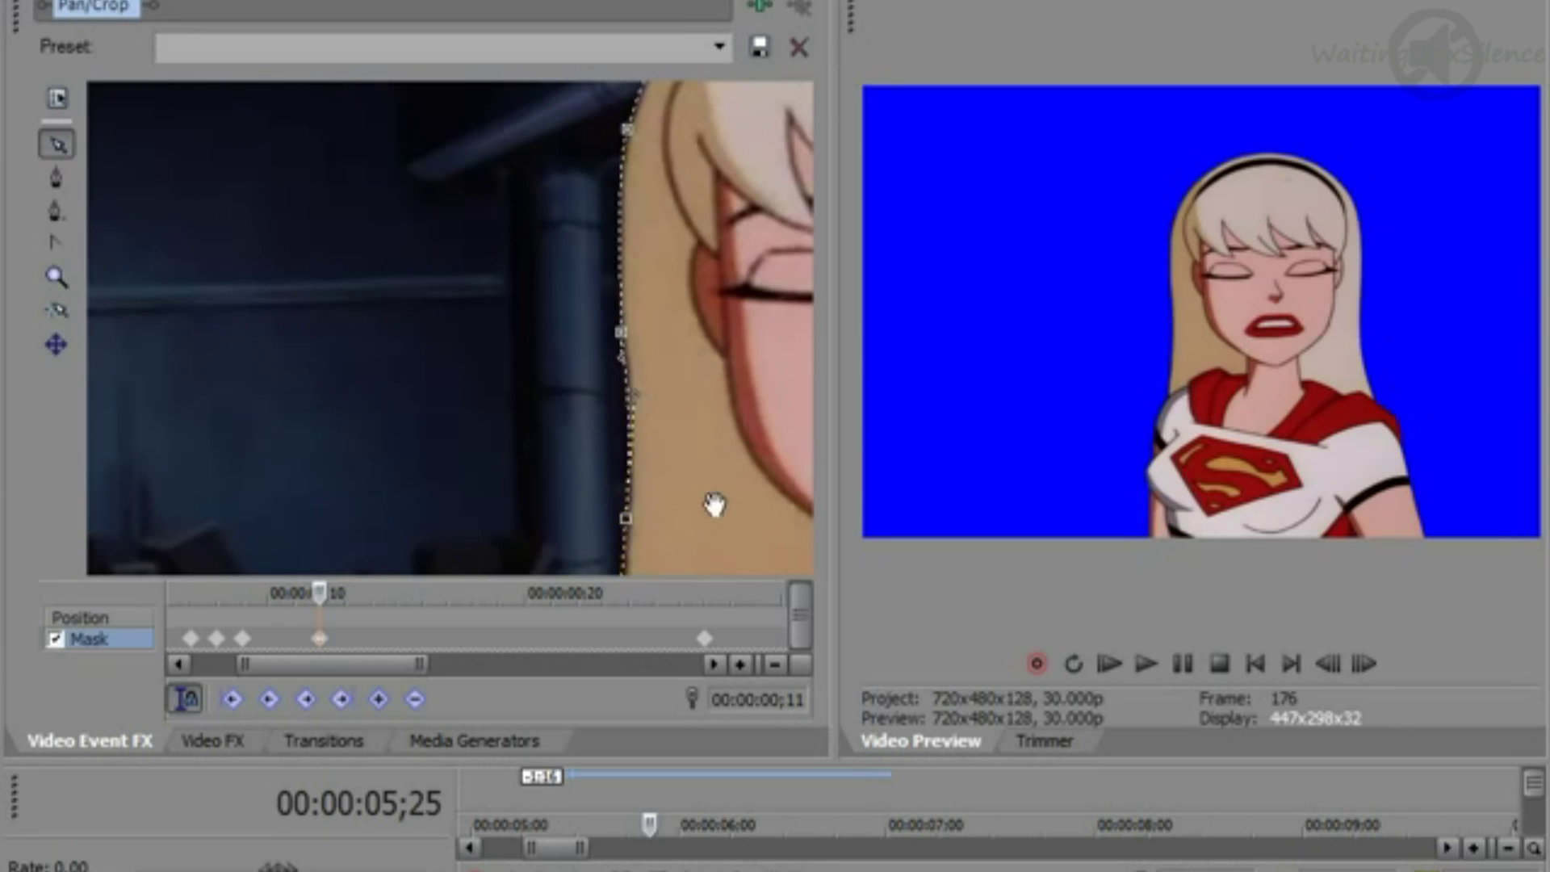
{"action": "left_click_drag", "start_coordinate": [713, 505], "coordinate": [328, 196]}
Step: Move the mask's last keyframe back to 00:00:00;23 and add another Mask keyframe
{"action": "left_click_drag", "start_coordinate": [322, 592], "coordinate": [630, 655]}
{"action": "left_click_drag", "start_coordinate": [705, 639], "coordinate": [627, 641]}
{"action": "left_click", "coordinate": [681, 595]}
{"action": "left_click", "coordinate": [378, 699]}
Step: Adjust the mask anchors around the character's outline at the added keyframe
{"action": "left_click_drag", "start_coordinate": [382, 316], "coordinate": [501, 436]}
{"action": "left_click", "coordinate": [331, 299]}
{"action": "left_click_drag", "start_coordinate": [420, 537], "coordinate": [423, 101]}
{"action": "left_click", "coordinate": [276, 327]}
{"action": "scroll", "coordinate": [274, 333], "scroll_direction": "up", "scroll_amount": 3}
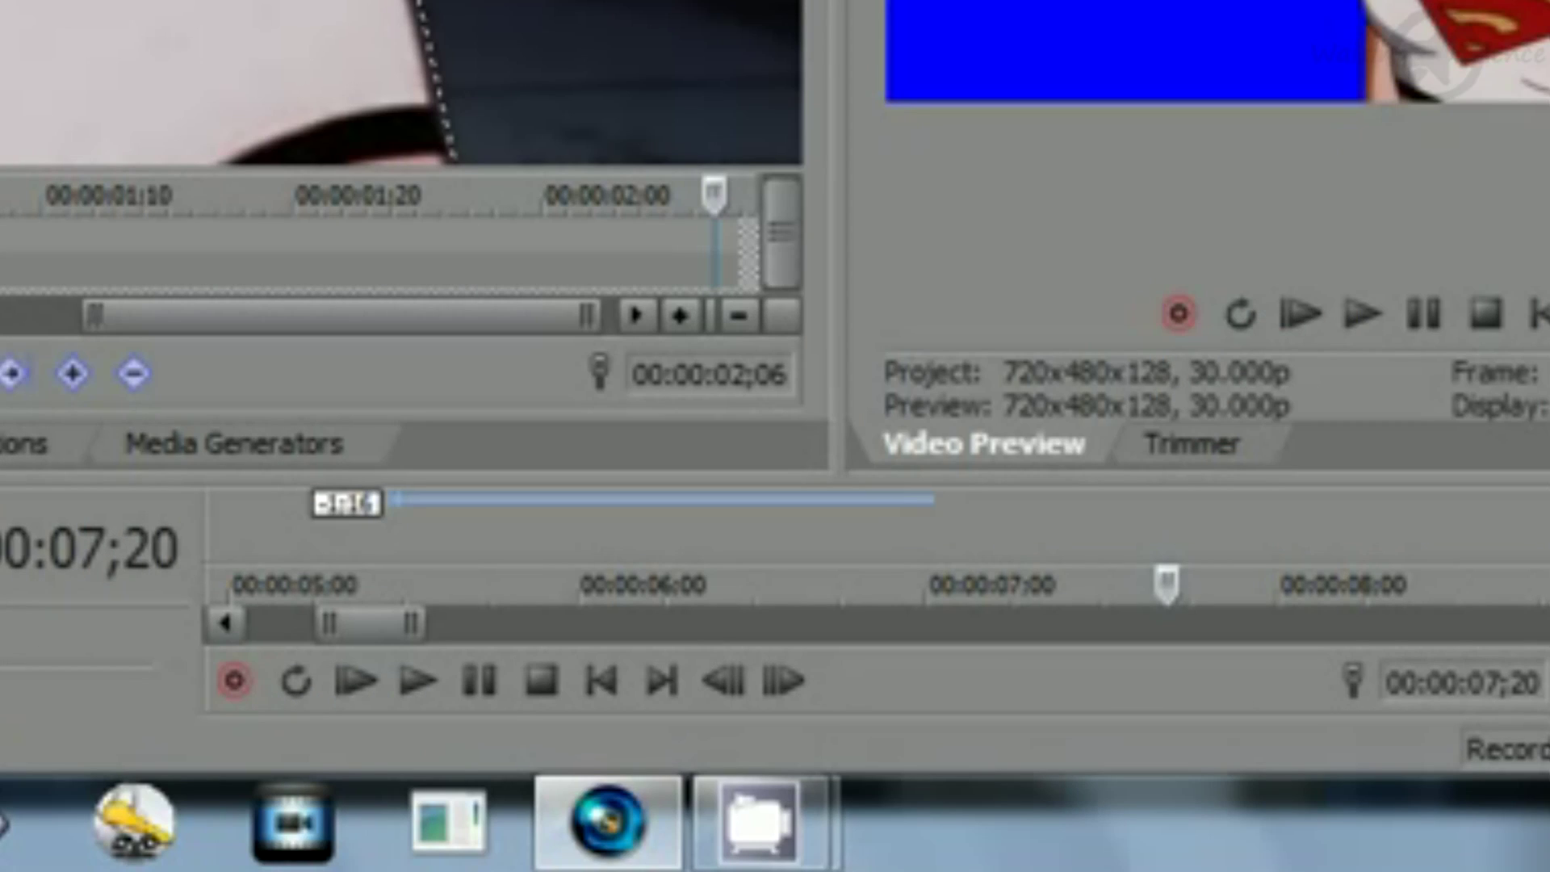
Step: Save the project and set the masked Supergirl event to Disable Resample
{"action": "key", "text": "ctrl+s"}
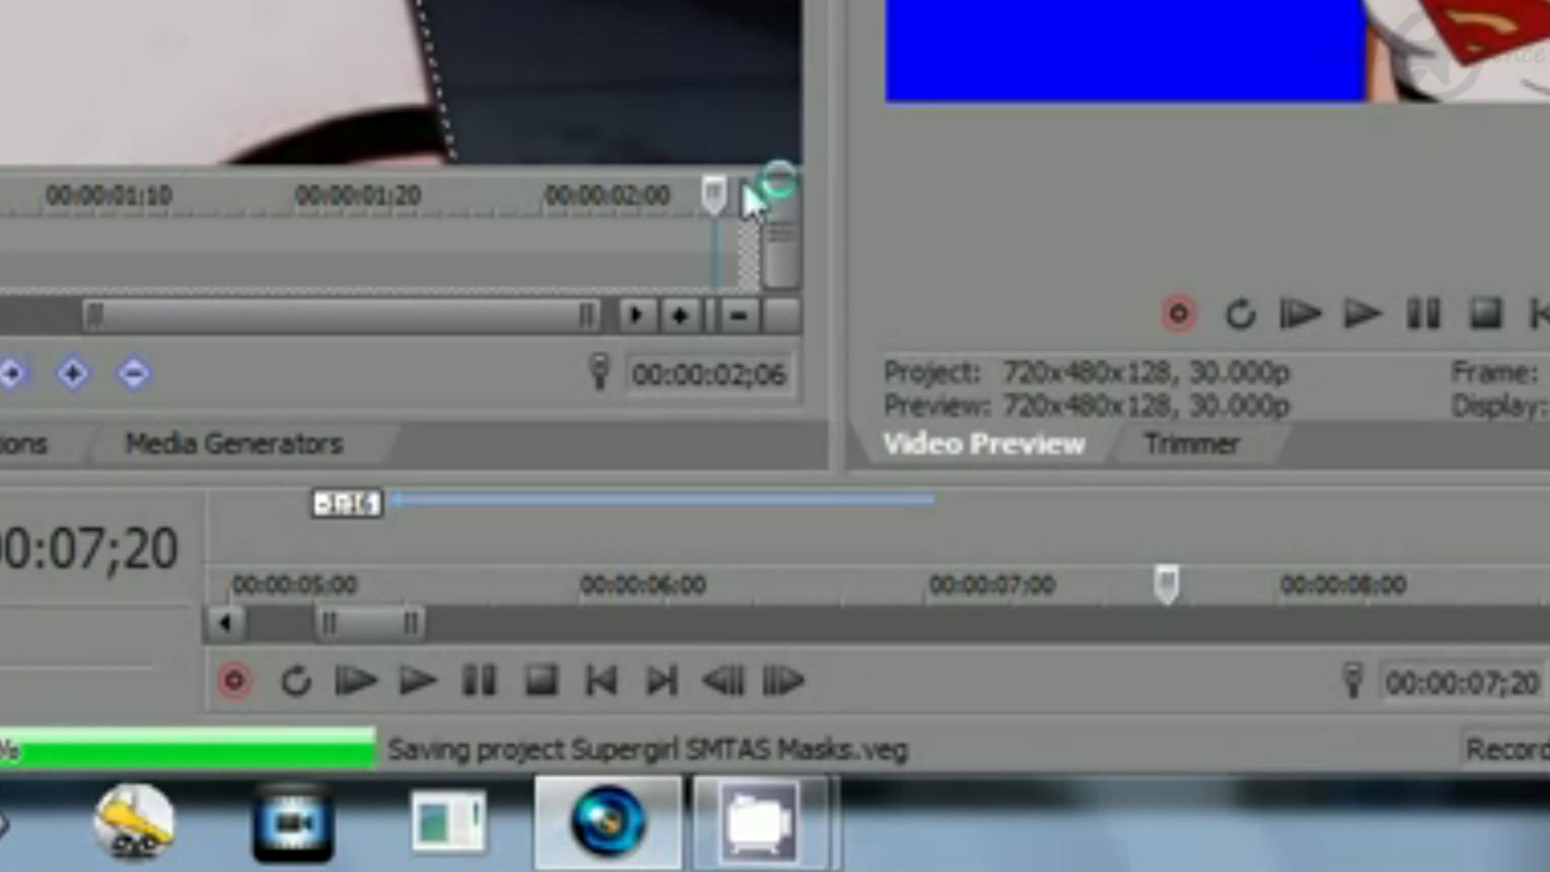
{"action": "left_click_drag", "start_coordinate": [785, 471], "coordinate": [757, 63]}
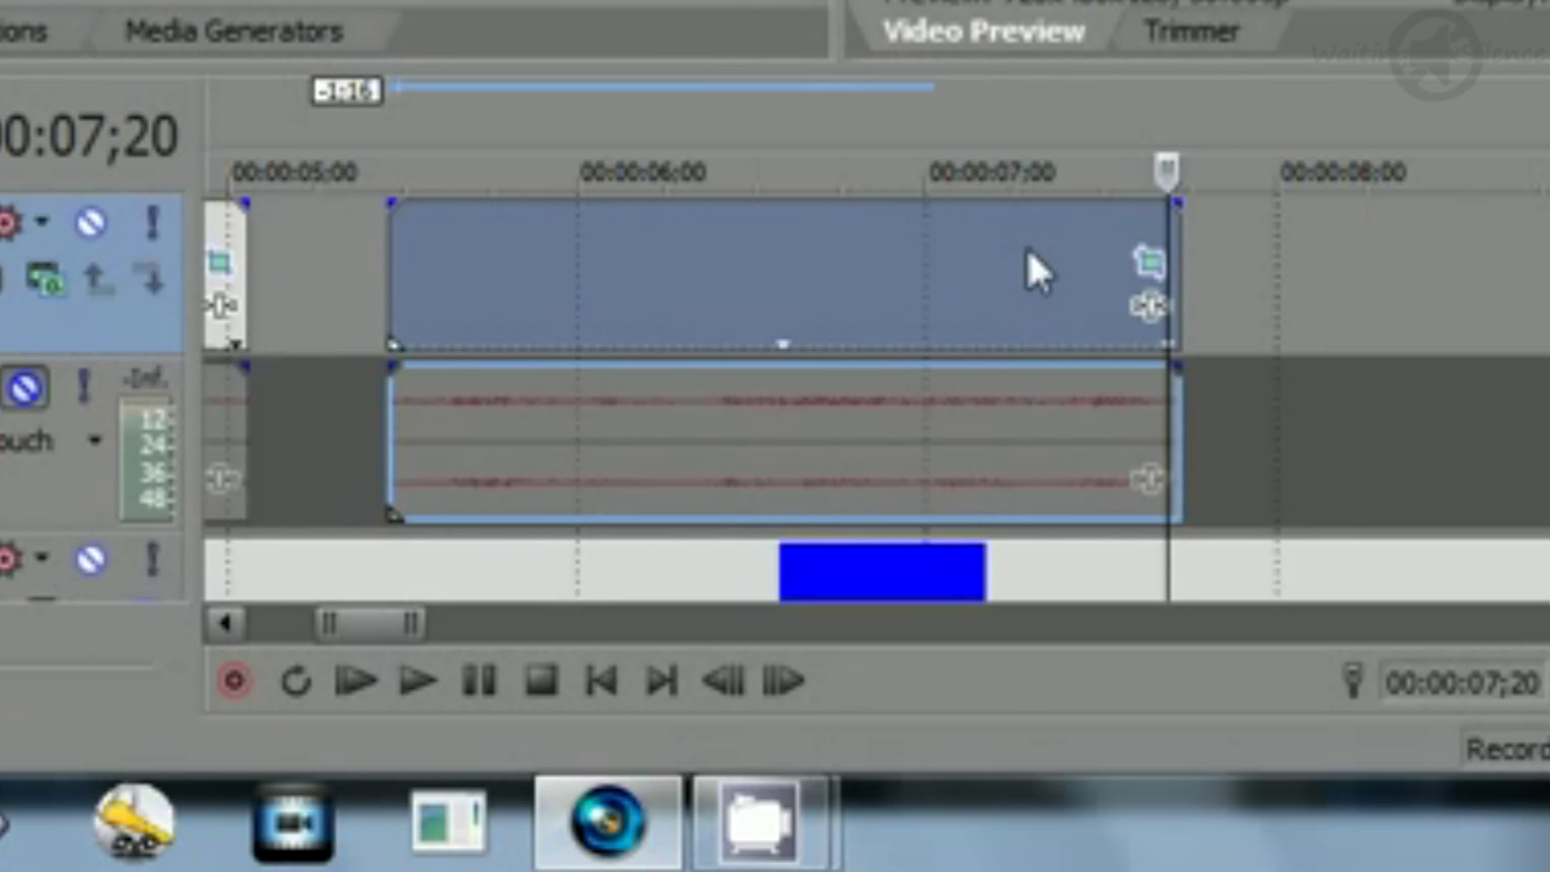
{"action": "right_click", "coordinate": [1029, 249]}
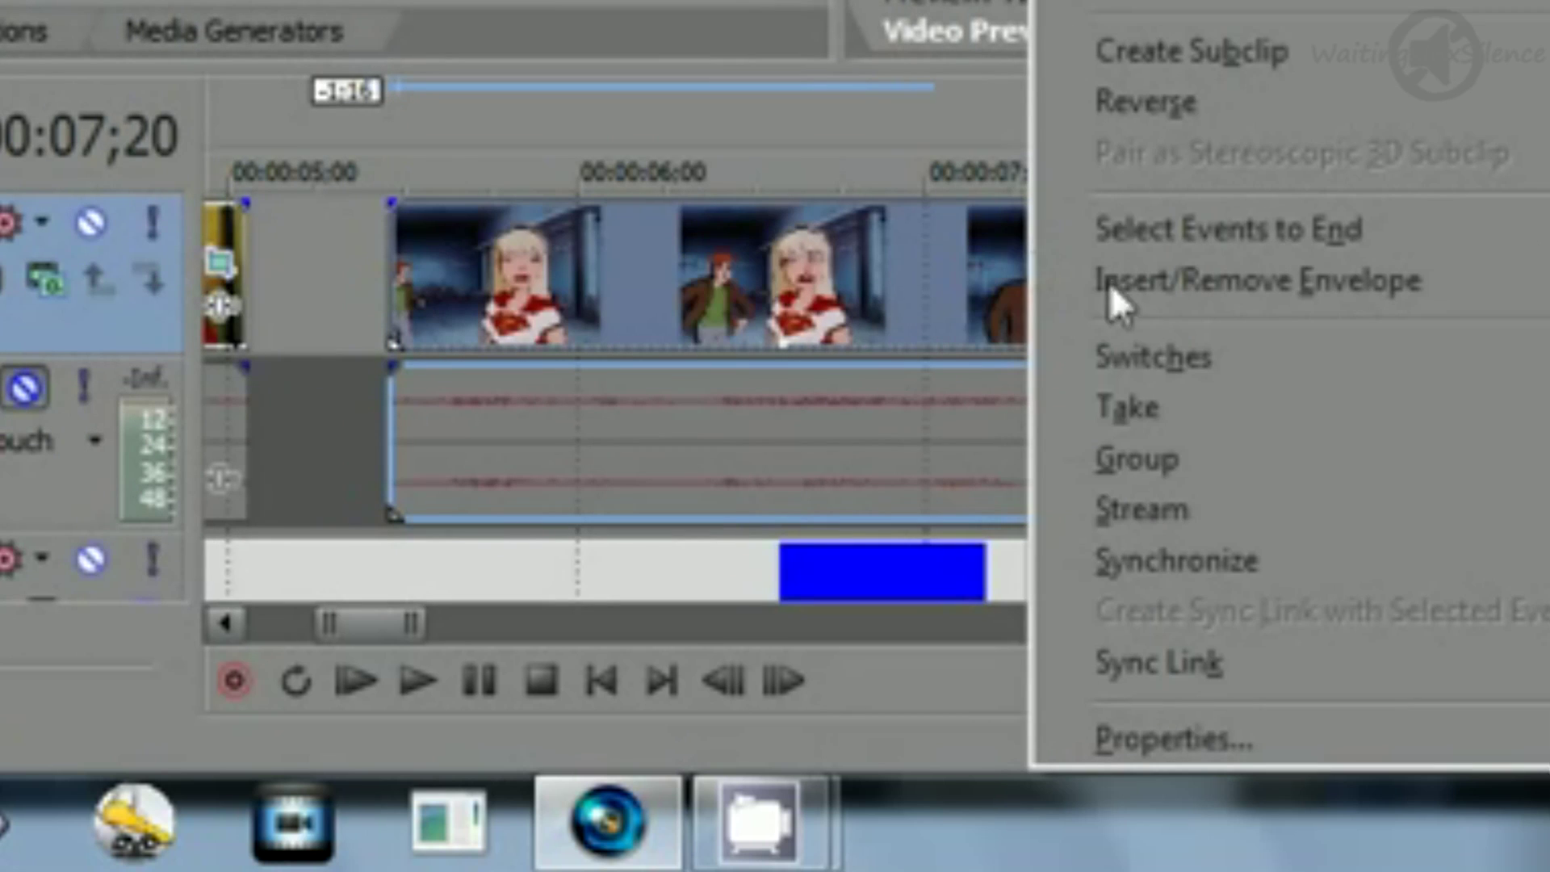
{"action": "mouse_move", "coordinate": [1158, 349]}
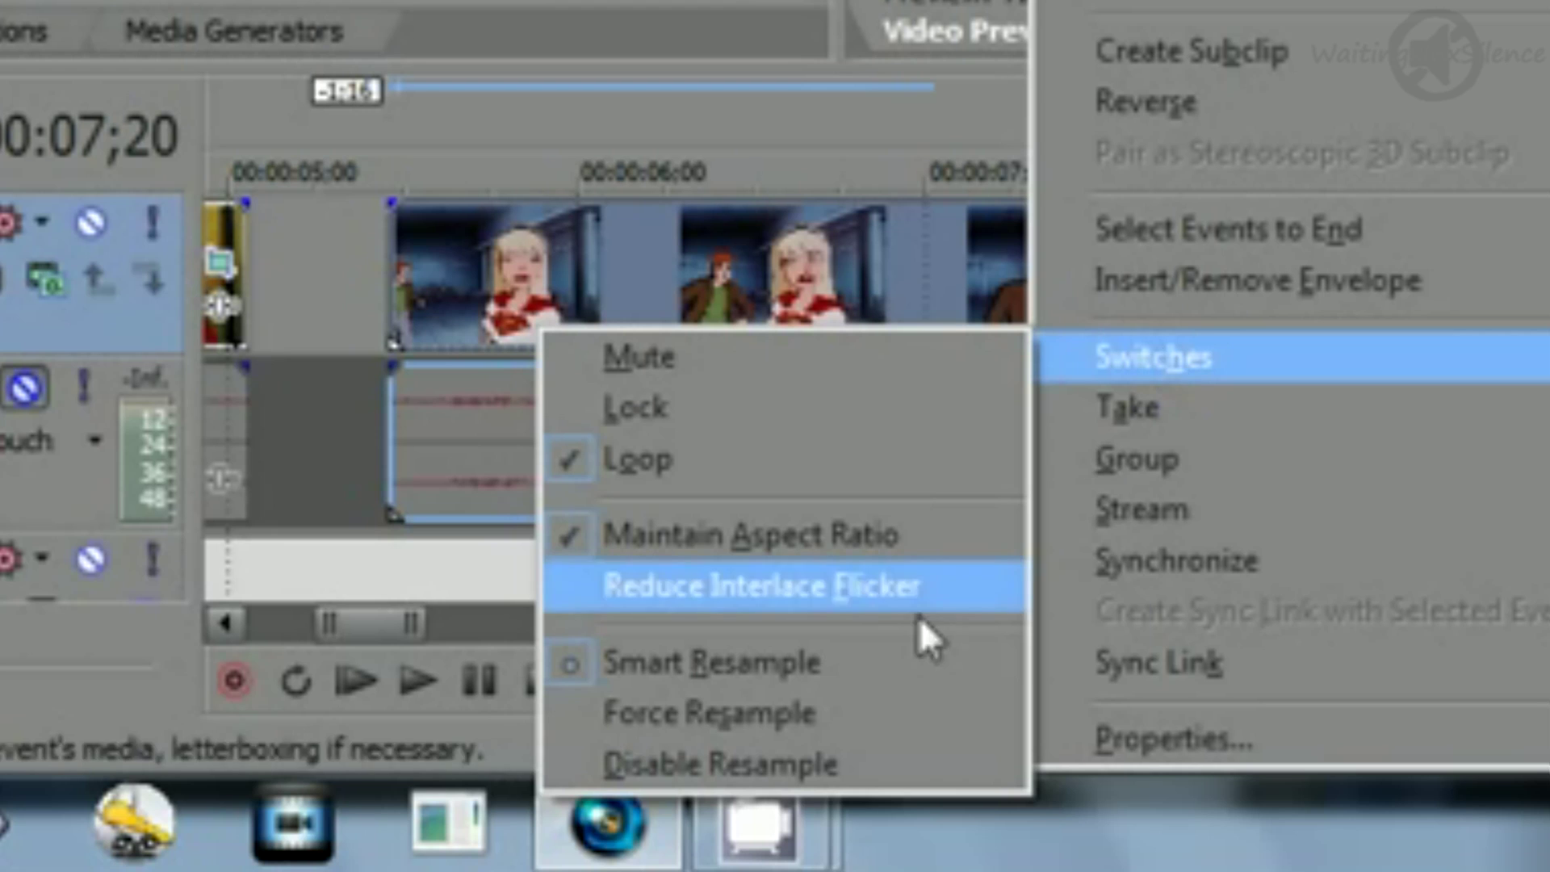
{"action": "left_click", "coordinate": [782, 771]}
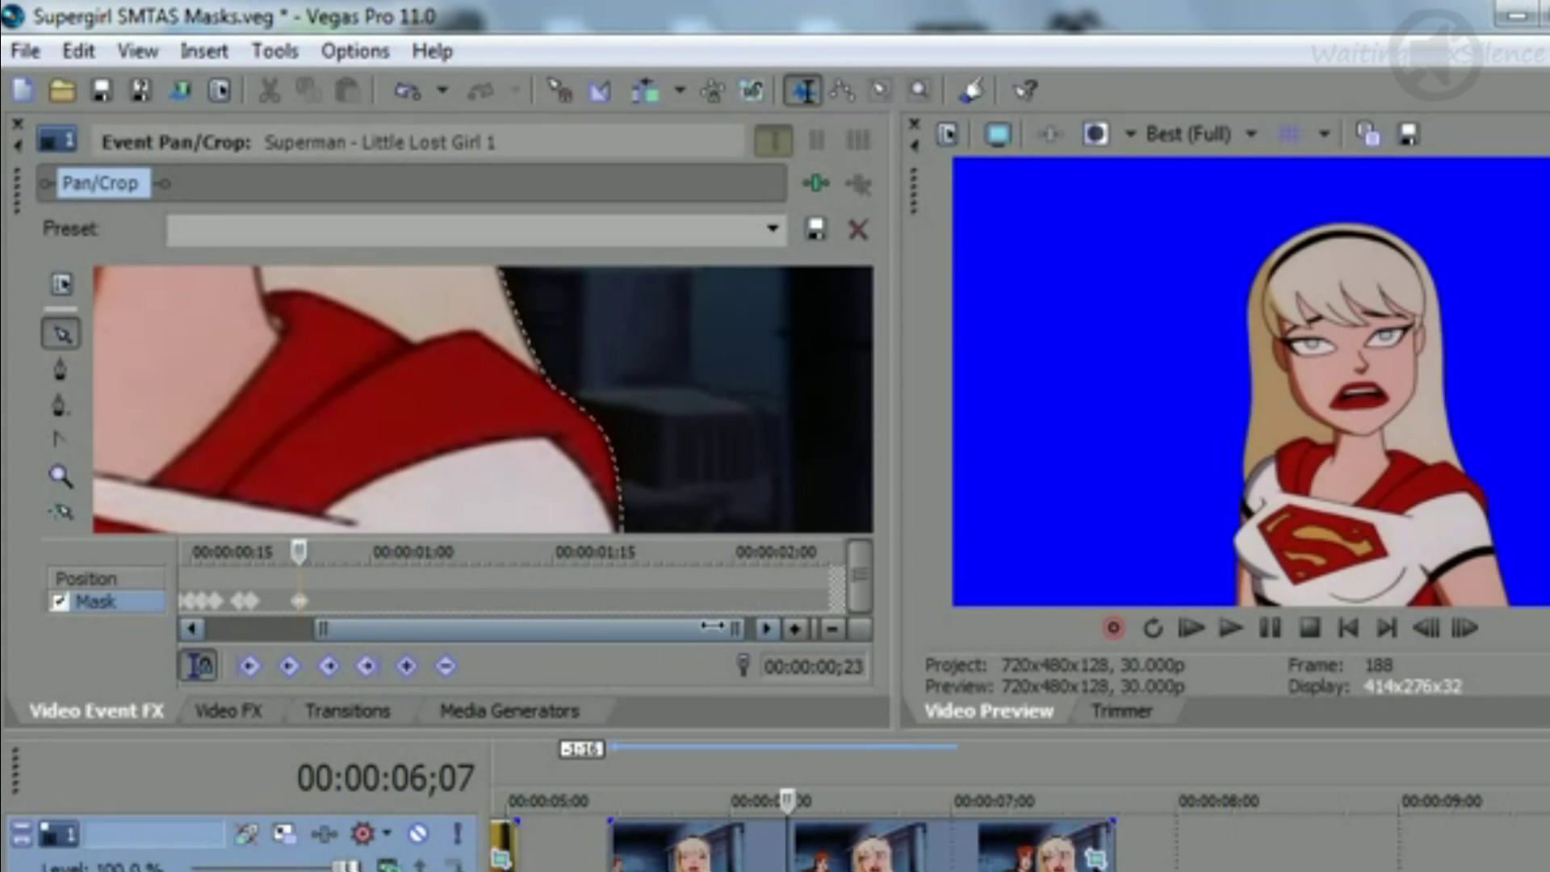
Step: Review the series of Mask keyframes up to 00:00:00;23 in an enlarged keyframe timeline
{"action": "left_click_drag", "start_coordinate": [736, 629], "coordinate": [504, 638]}
{"action": "left_click", "coordinate": [346, 603]}
{"action": "left_click_drag", "start_coordinate": [317, 628], "coordinate": [242, 628]}
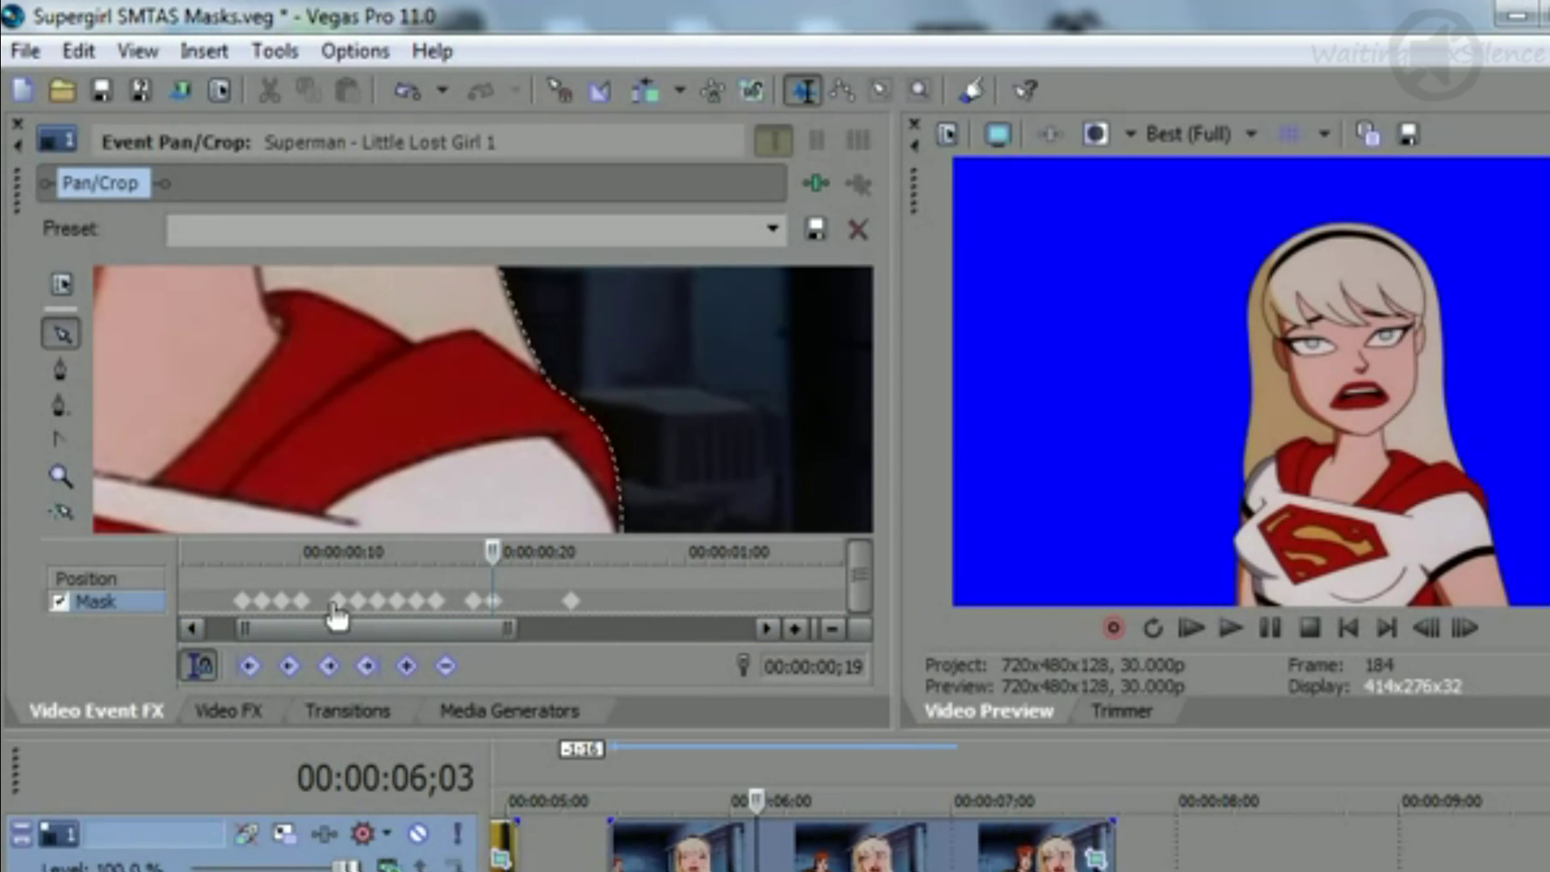
{"action": "left_click", "coordinate": [338, 612]}
{"action": "scroll", "coordinate": [396, 593], "scroll_direction": "up", "scroll_amount": 3}
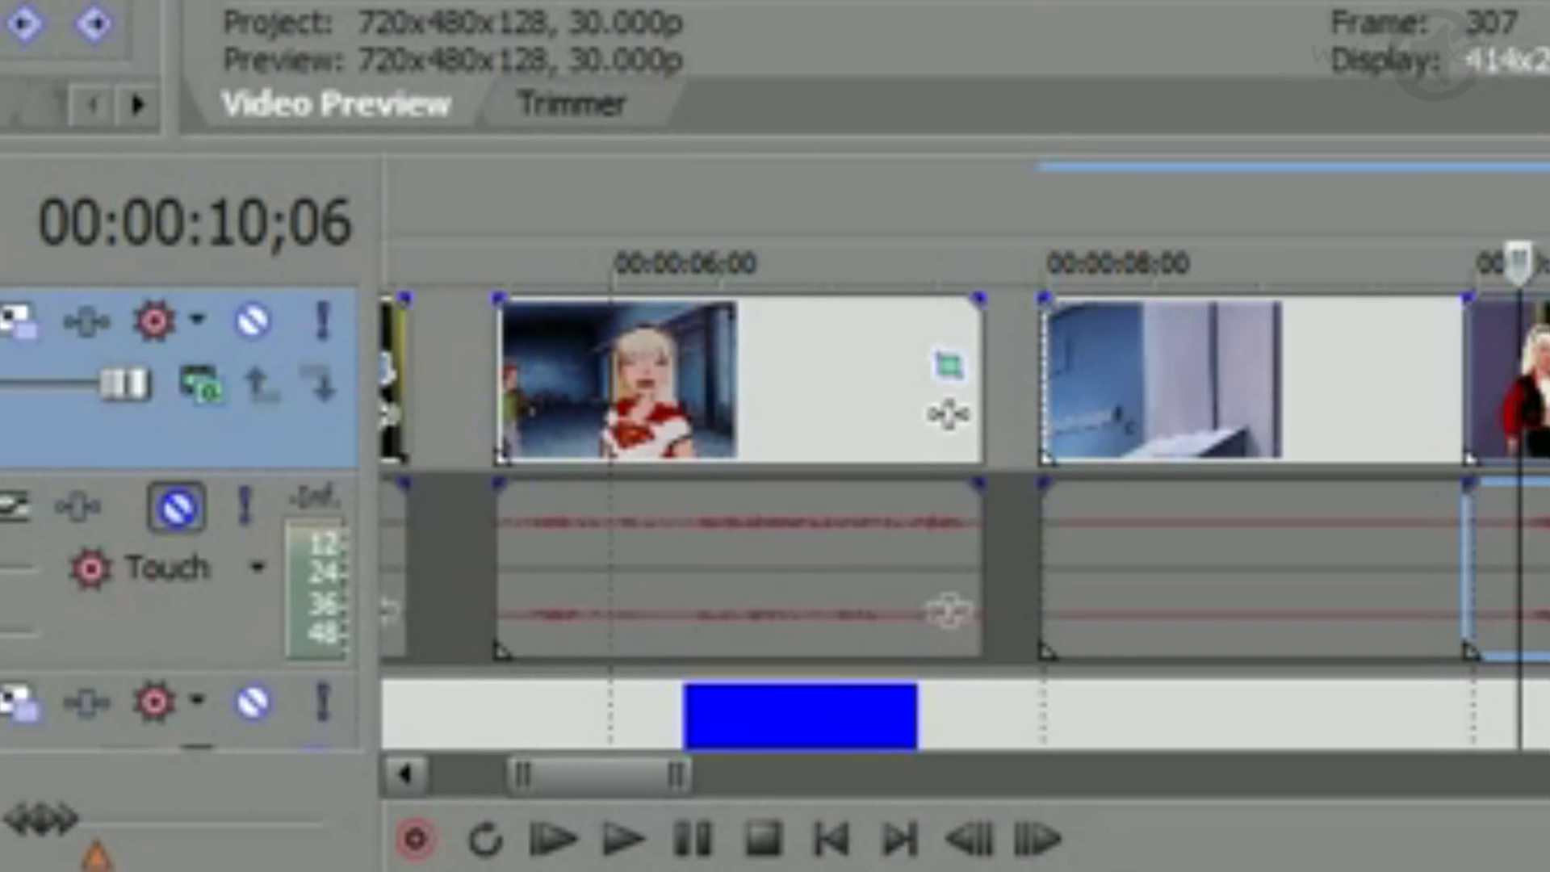
Step: Delete the clip that follows the masked Supergirl event and select the time range spanning the masked event
{"action": "left_click", "coordinate": [1285, 364]}
{"action": "key", "text": "Delete"}
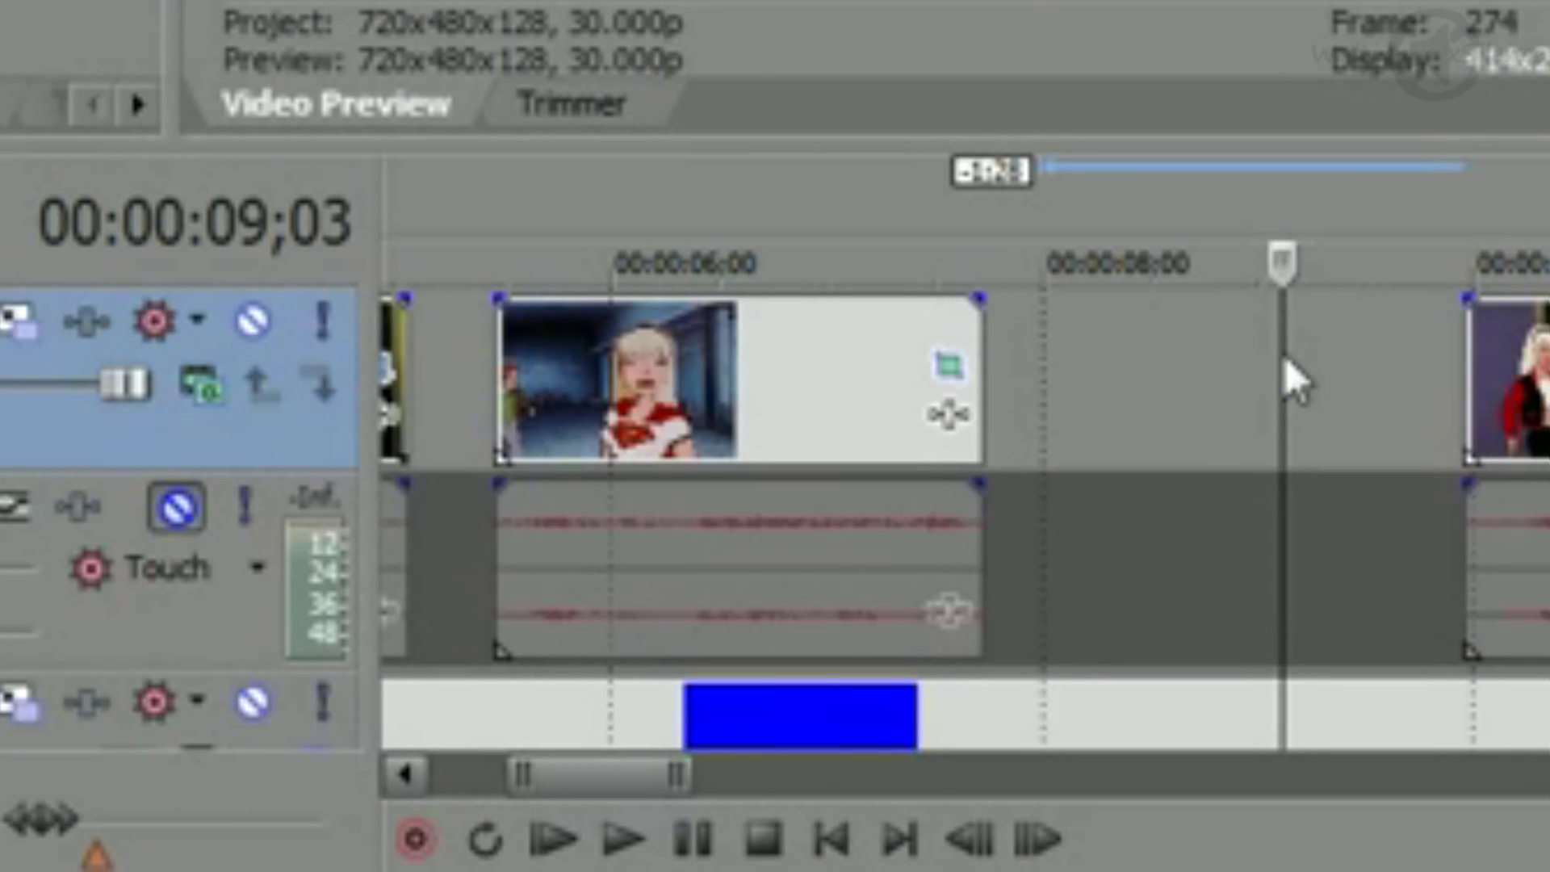
{"action": "left_click", "coordinate": [502, 212]}
{"action": "left_click_drag", "start_coordinate": [553, 214], "coordinate": [993, 347]}
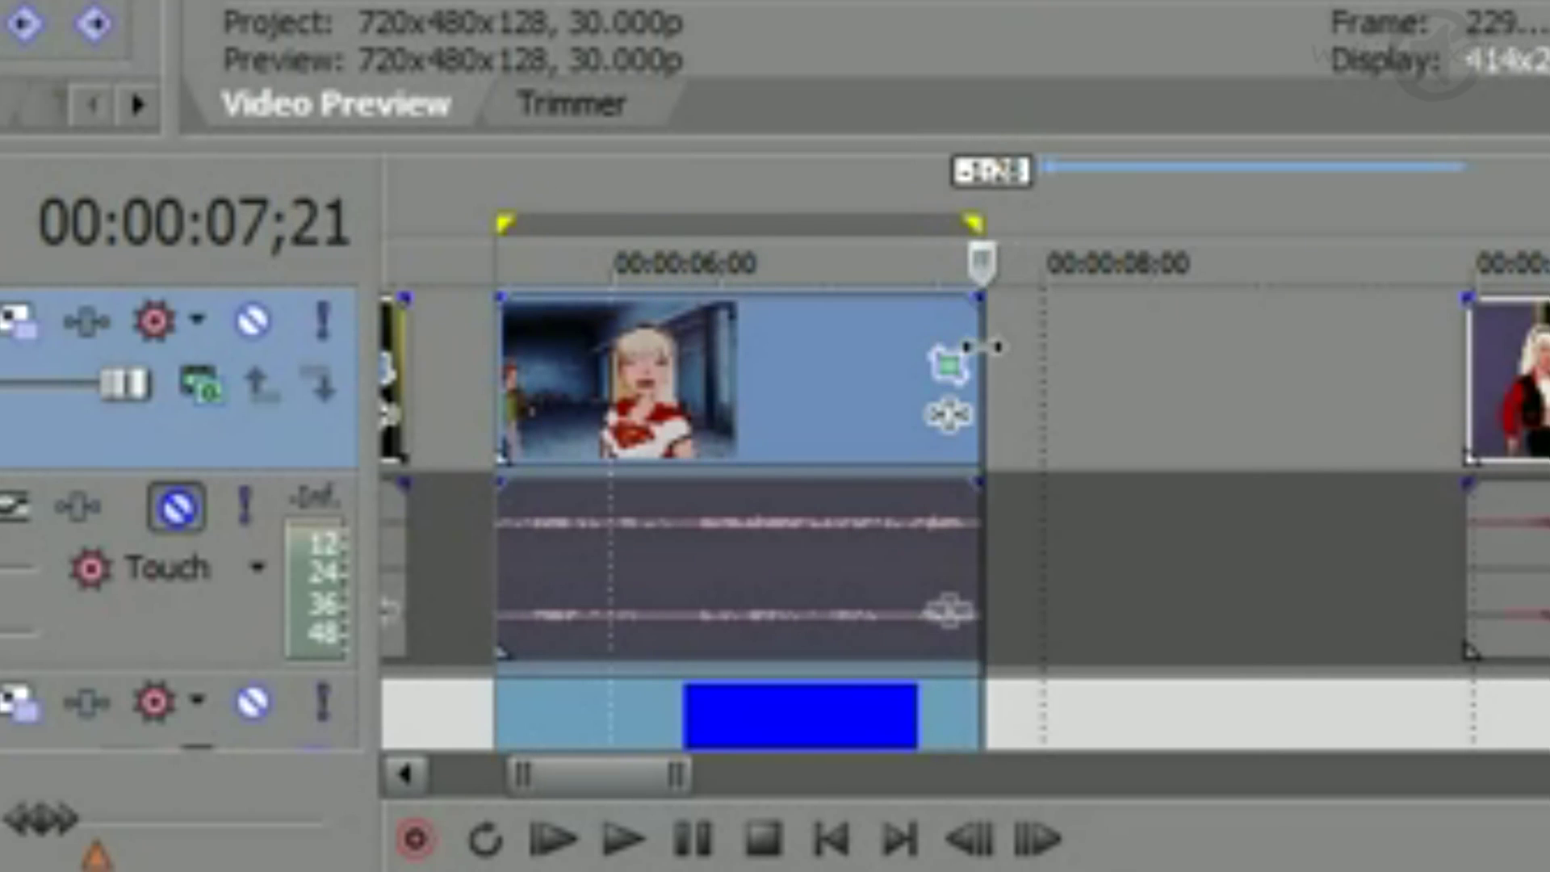
Step: Start rendering the selected region to a file and name the output Supergirl Tutorial Mask
{"action": "left_click", "coordinate": [8, 39]}
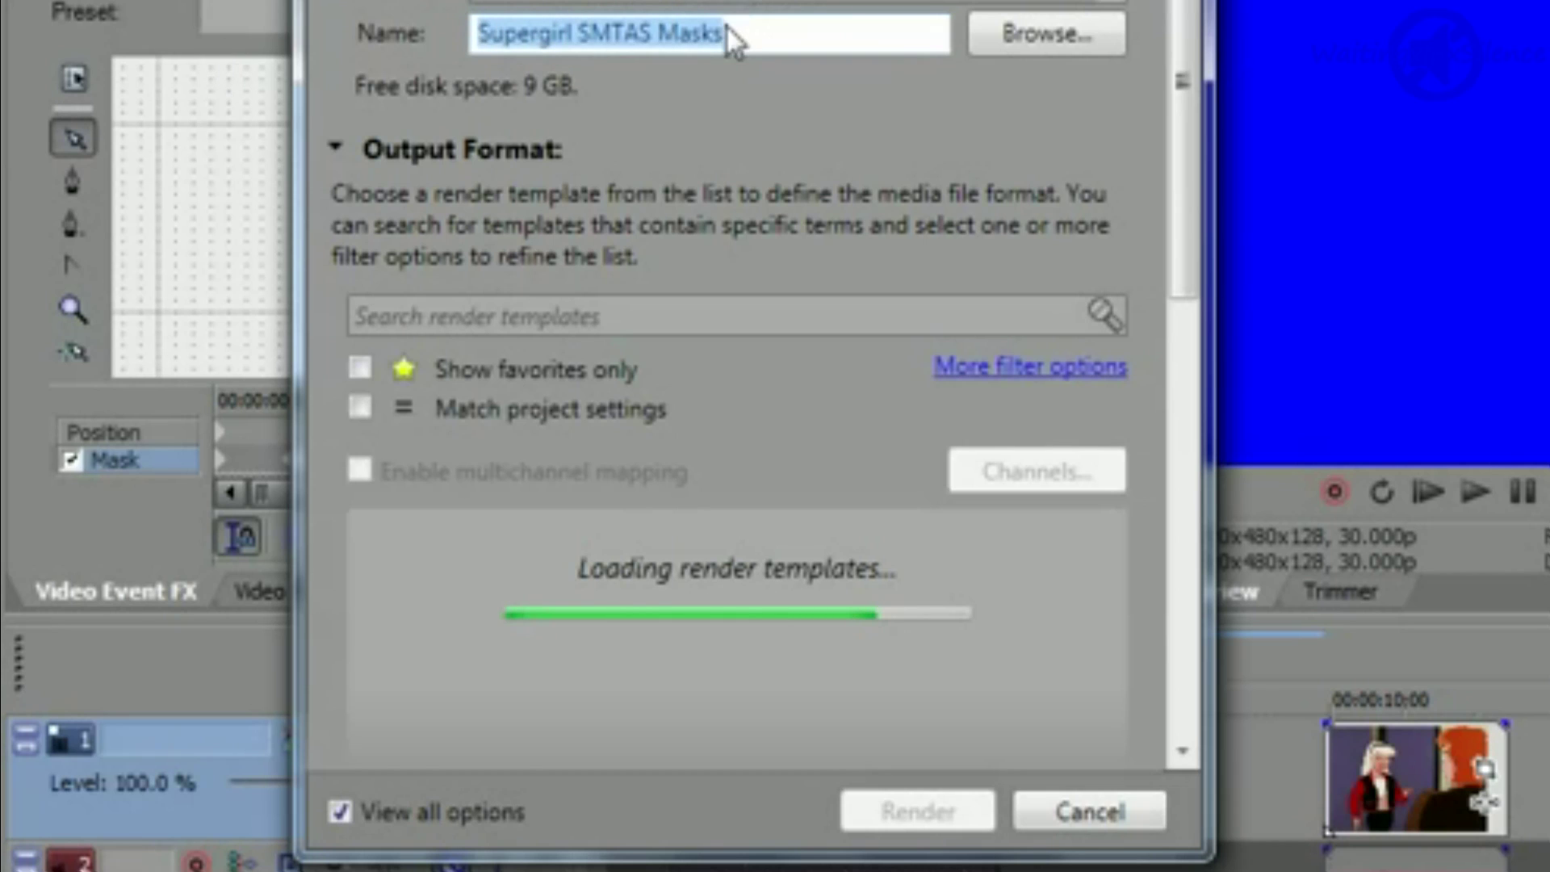
{"action": "left_click", "coordinate": [624, 40]}
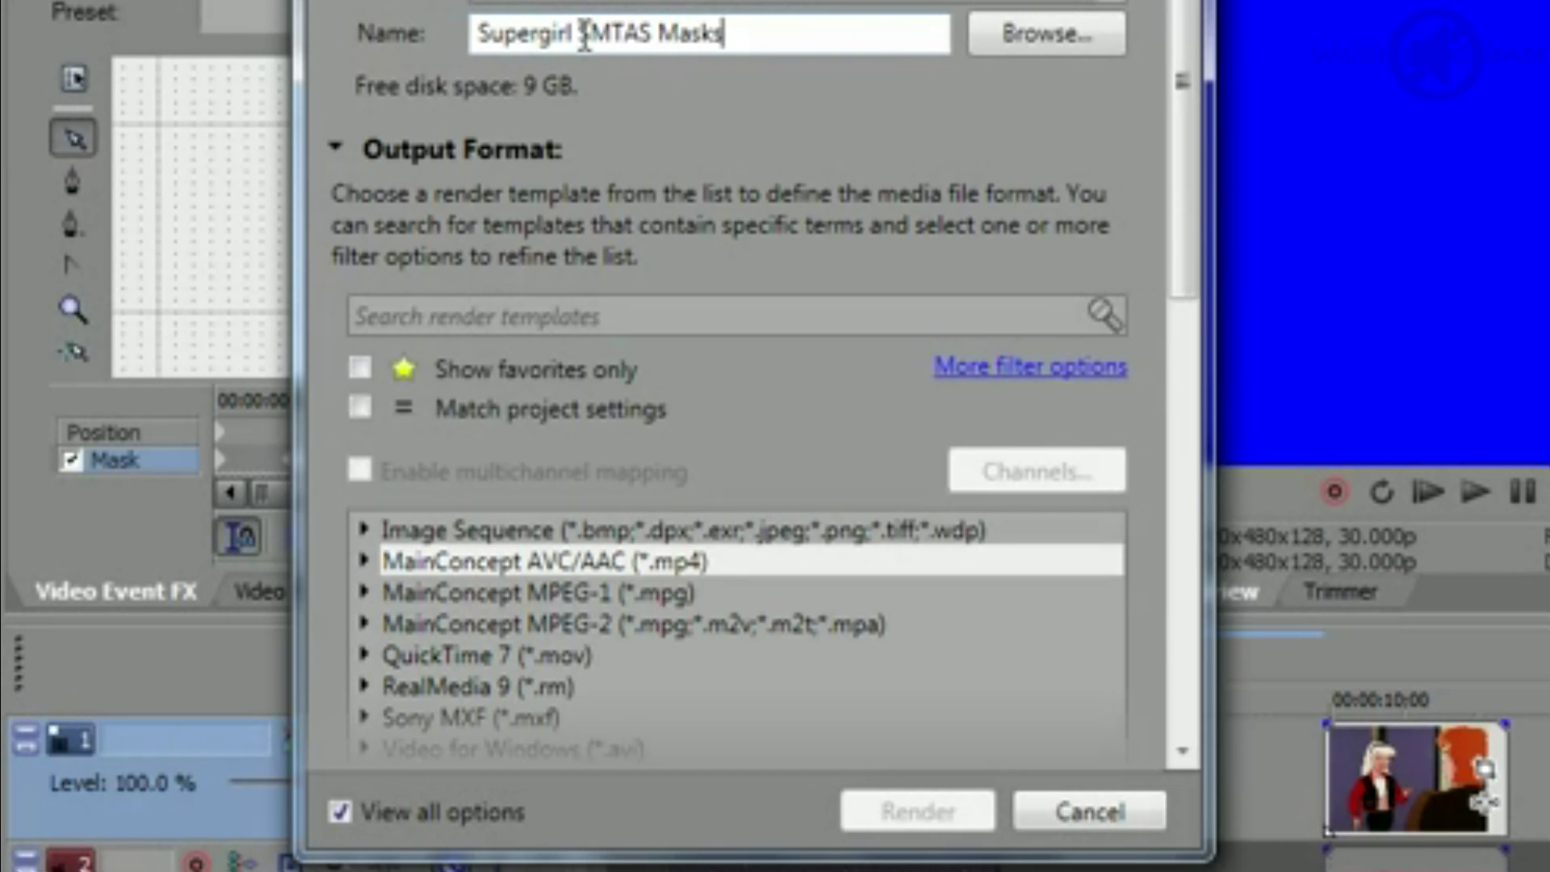
{"action": "left_click_drag", "start_coordinate": [582, 35], "coordinate": [655, 36]}
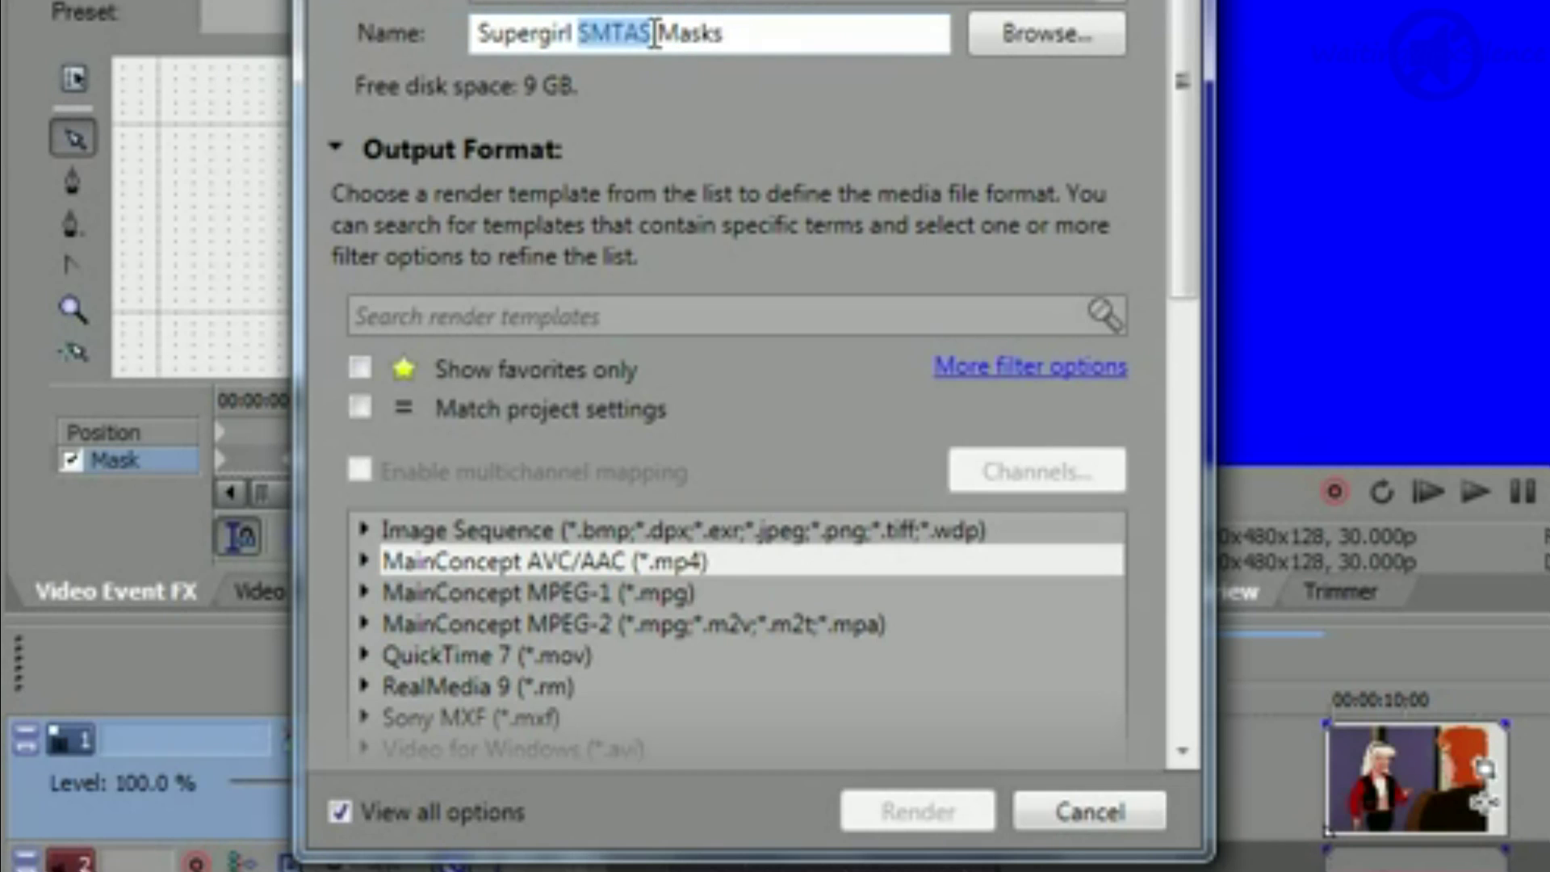
{"action": "type", "text": "Tutorial"}
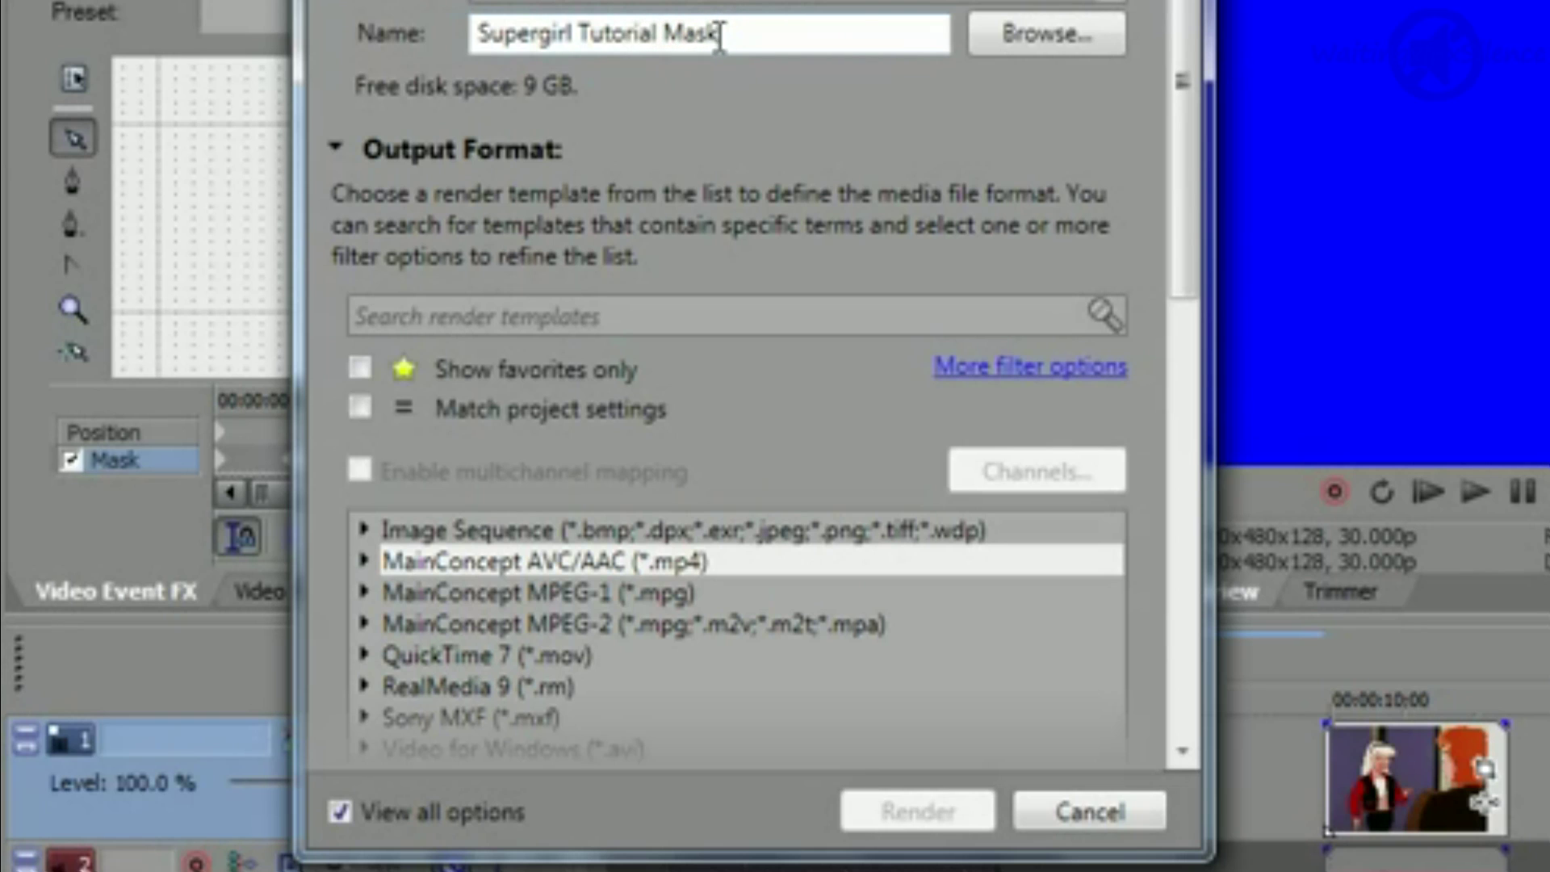
Step: Choose the Apple iPad/iPhone 4 720p30 Video template of the MainConcept AVC/AAC (*.mp4) format for the render
{"action": "left_click_drag", "start_coordinate": [1190, 189], "coordinate": [1178, 339]}
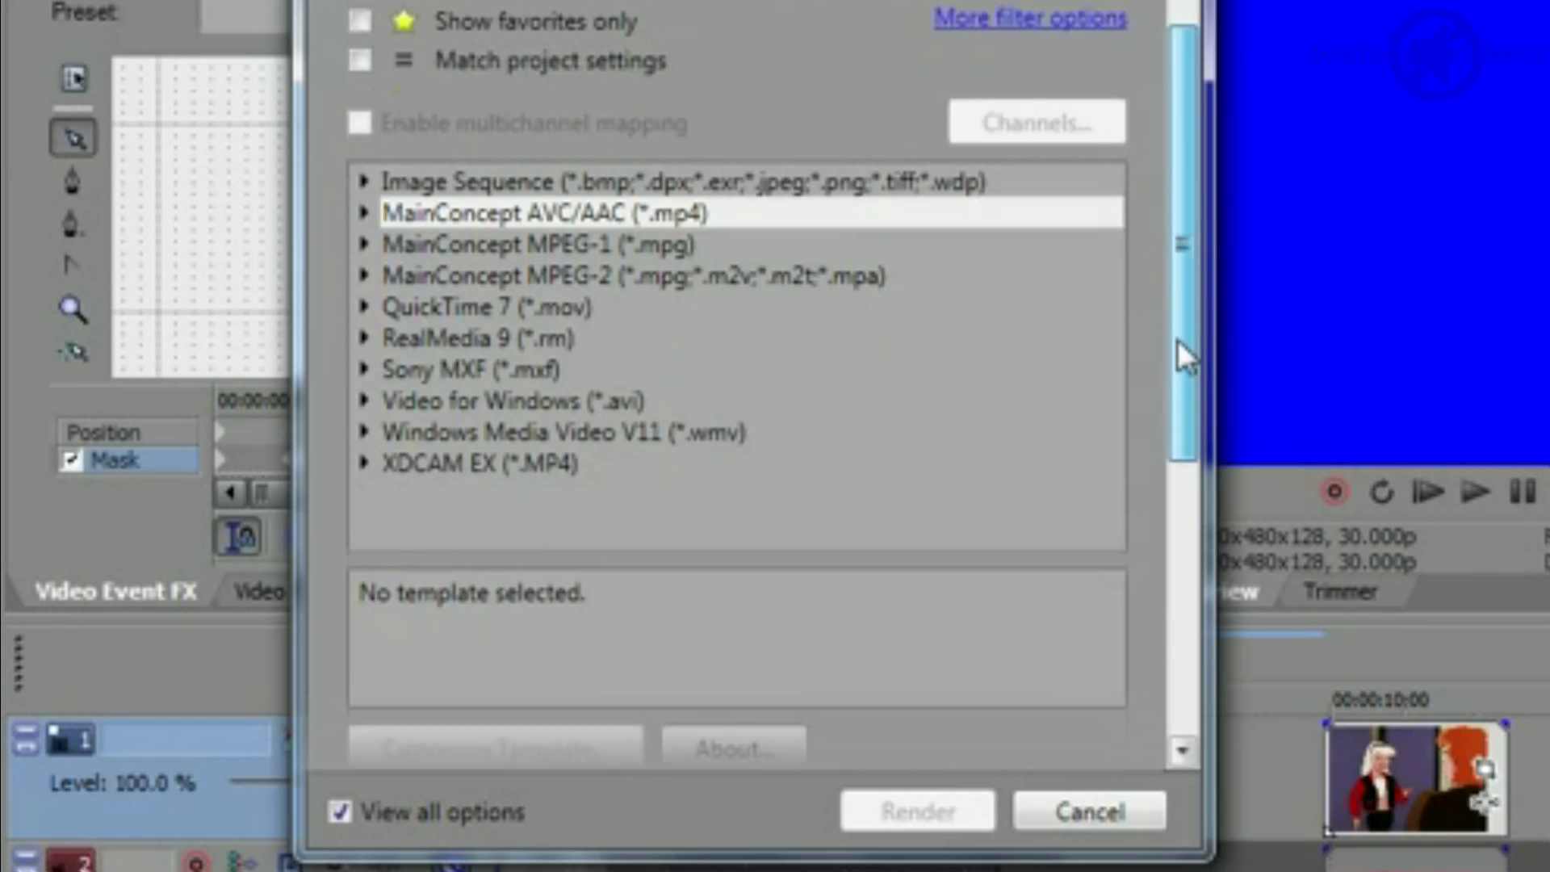
{"action": "left_click", "coordinate": [359, 62]}
{"action": "left_click", "coordinate": [359, 61]}
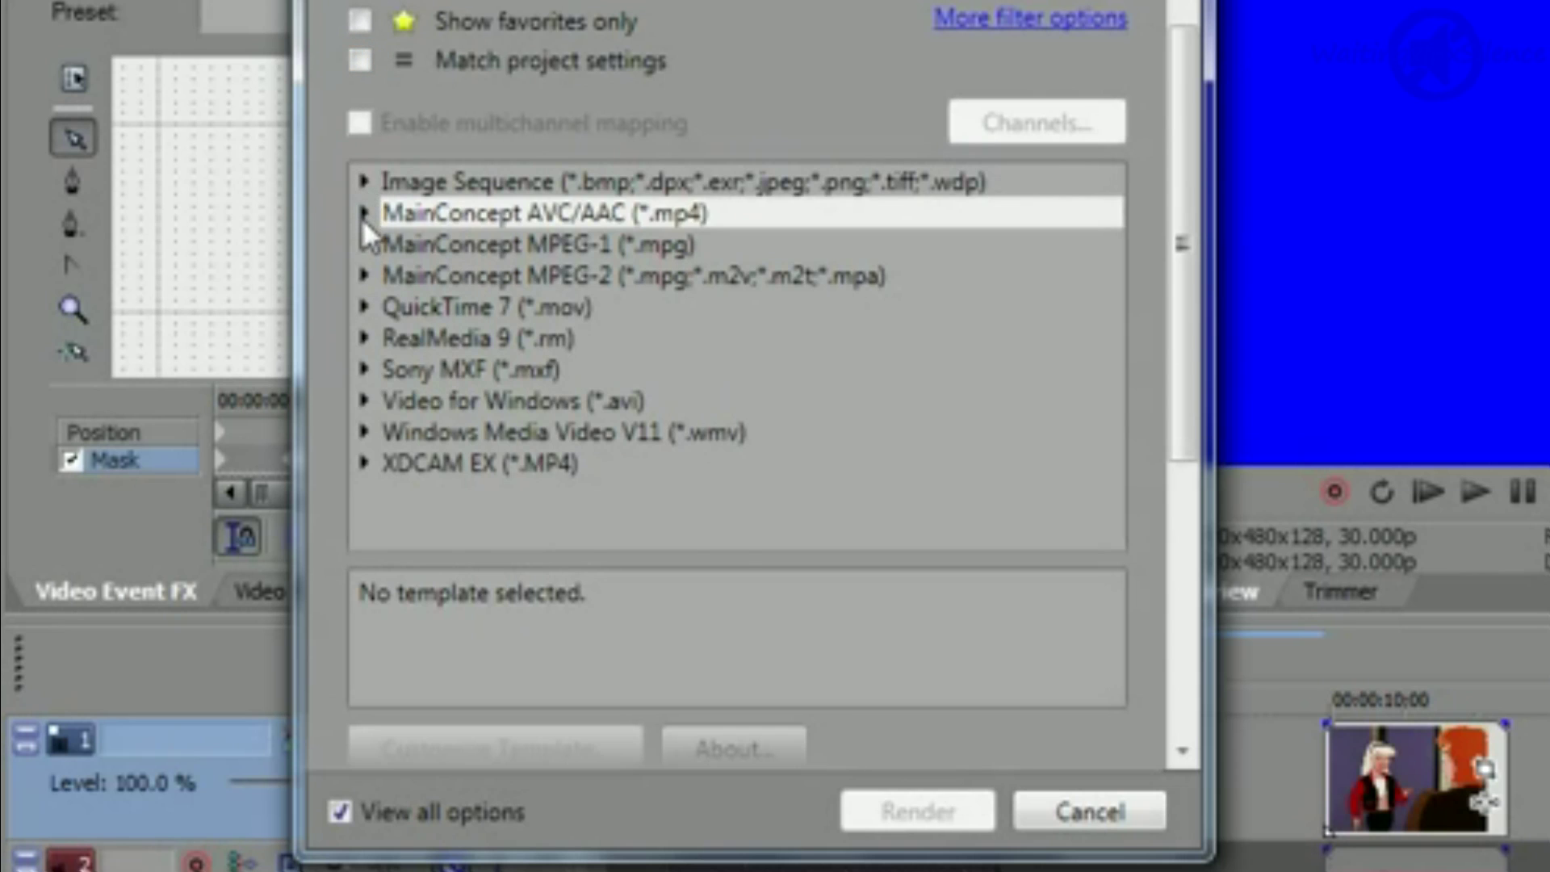
{"action": "left_click", "coordinate": [364, 214]}
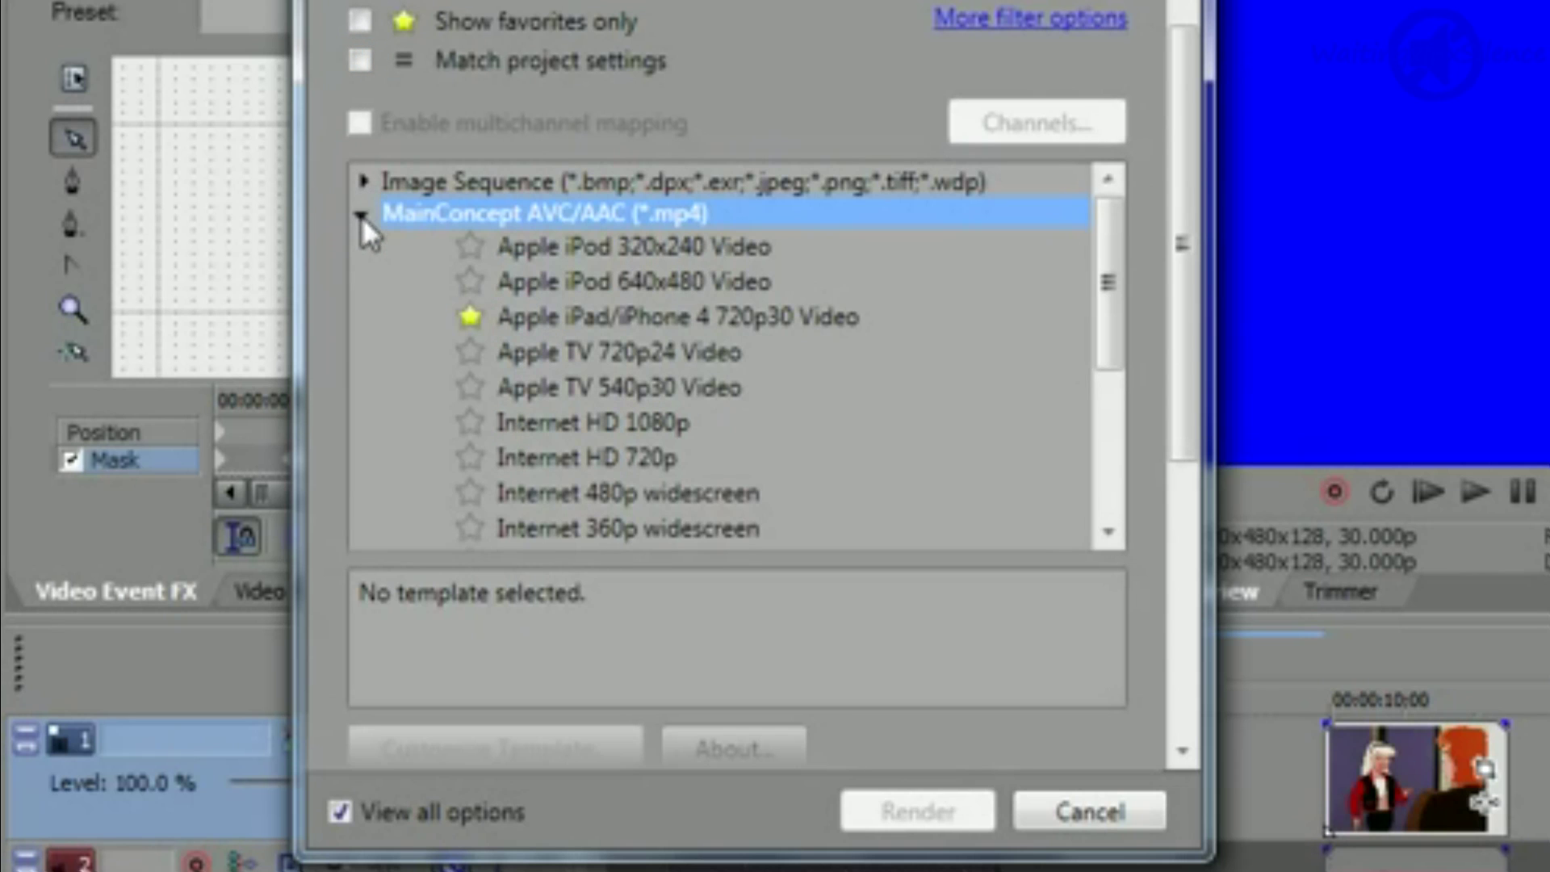
{"action": "left_click", "coordinate": [691, 320]}
Step: Customize the render template to a custom frame size of 720 by 480, allowing the source to adjust the frame size
{"action": "left_click_drag", "start_coordinate": [1177, 327], "coordinate": [1131, 607]}
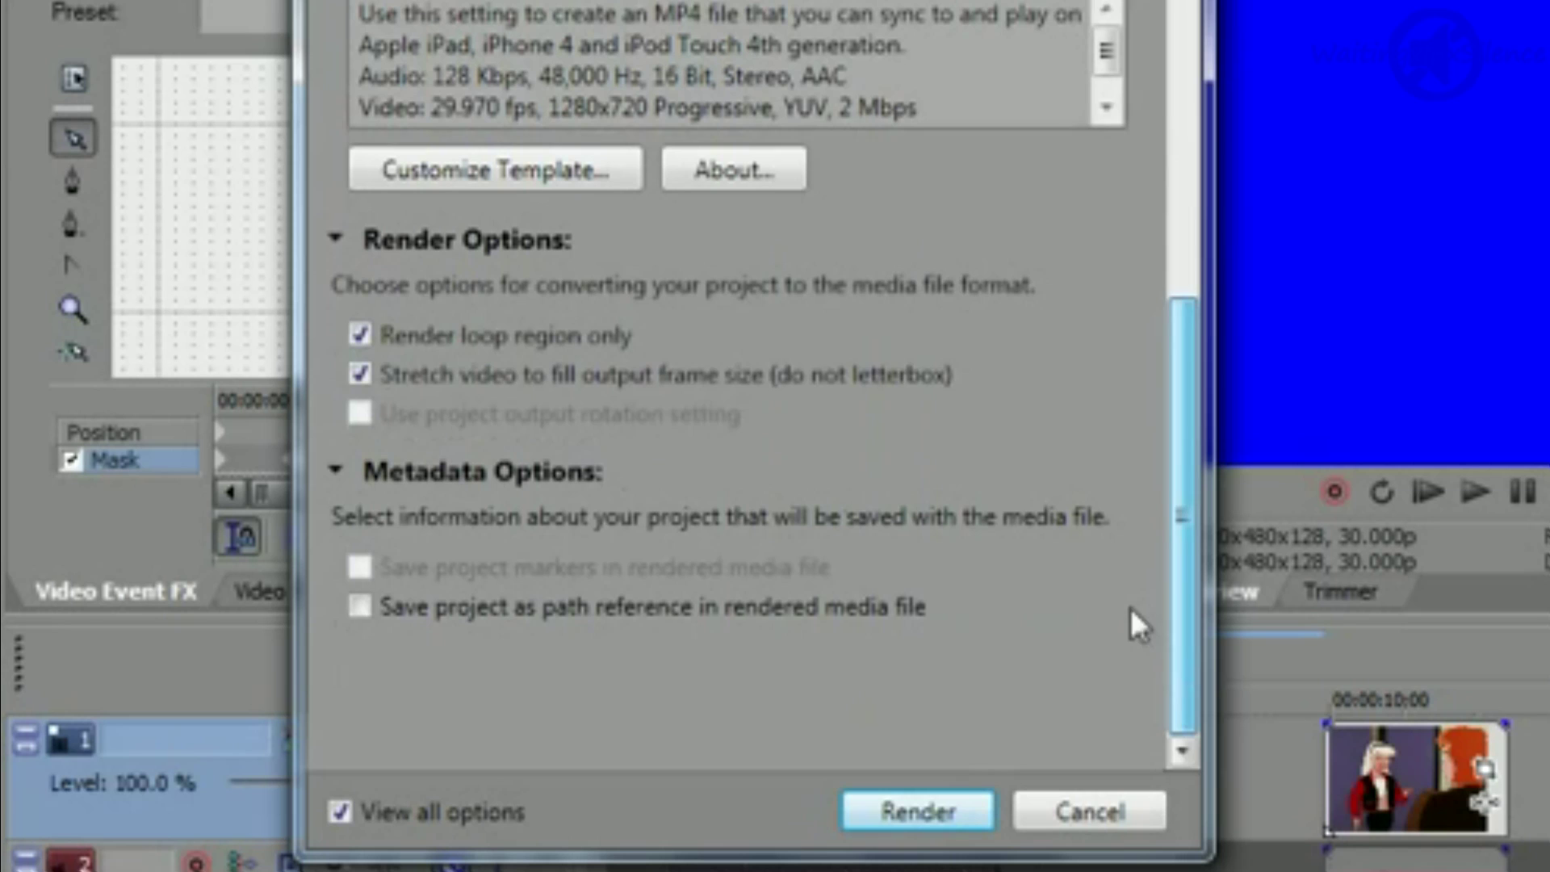
{"action": "left_click", "coordinate": [598, 167]}
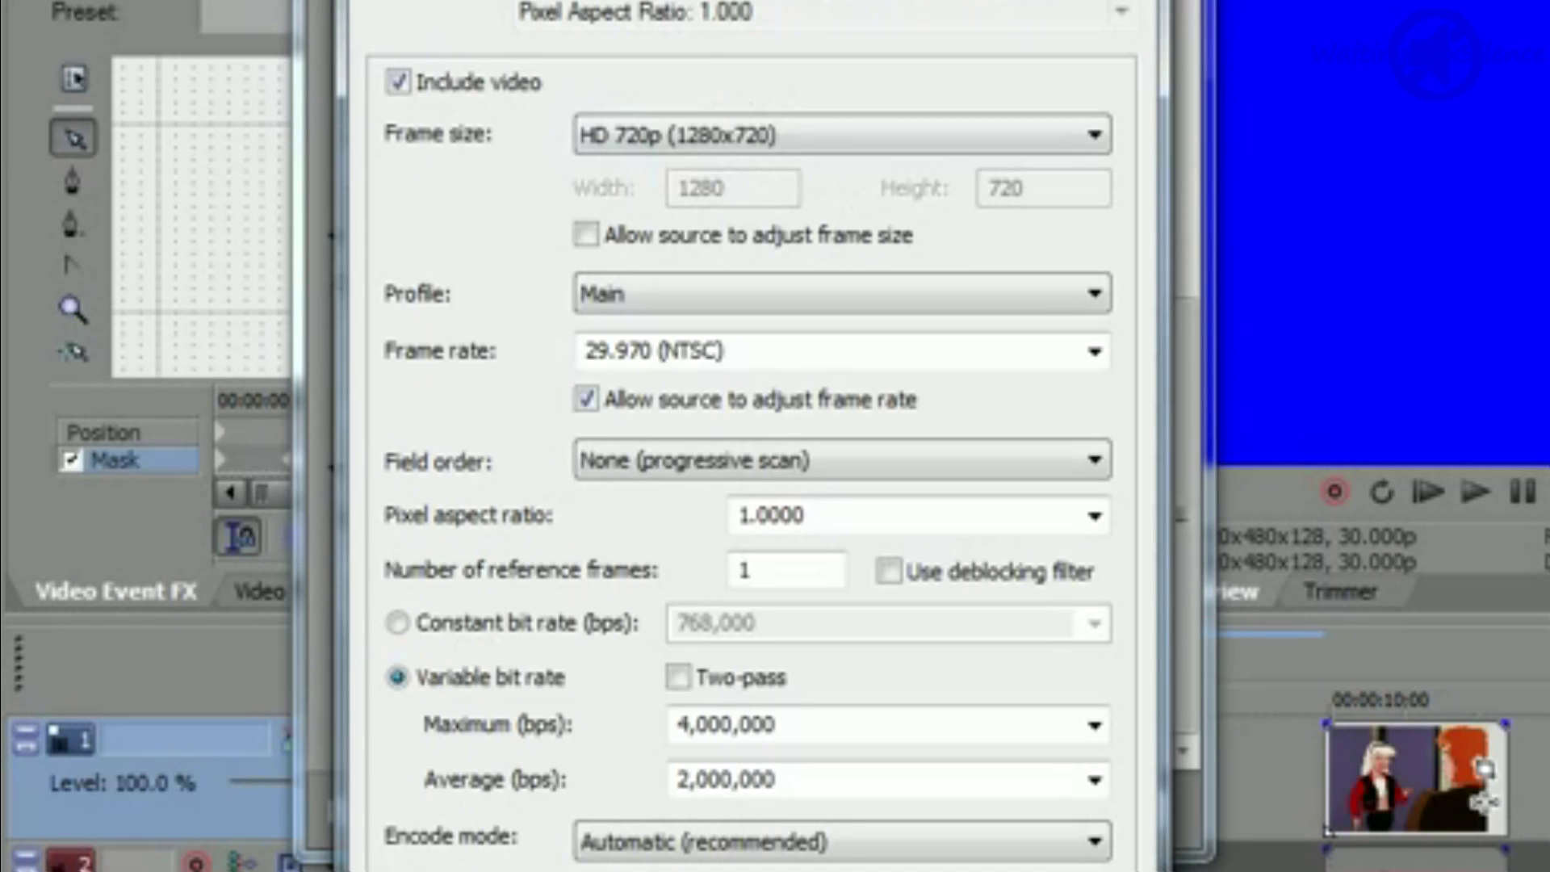
{"action": "left_click", "coordinate": [587, 235]}
{"action": "left_click", "coordinate": [788, 136]}
{"action": "left_click", "coordinate": [694, 160]}
{"action": "left_click_drag", "start_coordinate": [754, 197], "coordinate": [675, 218]}
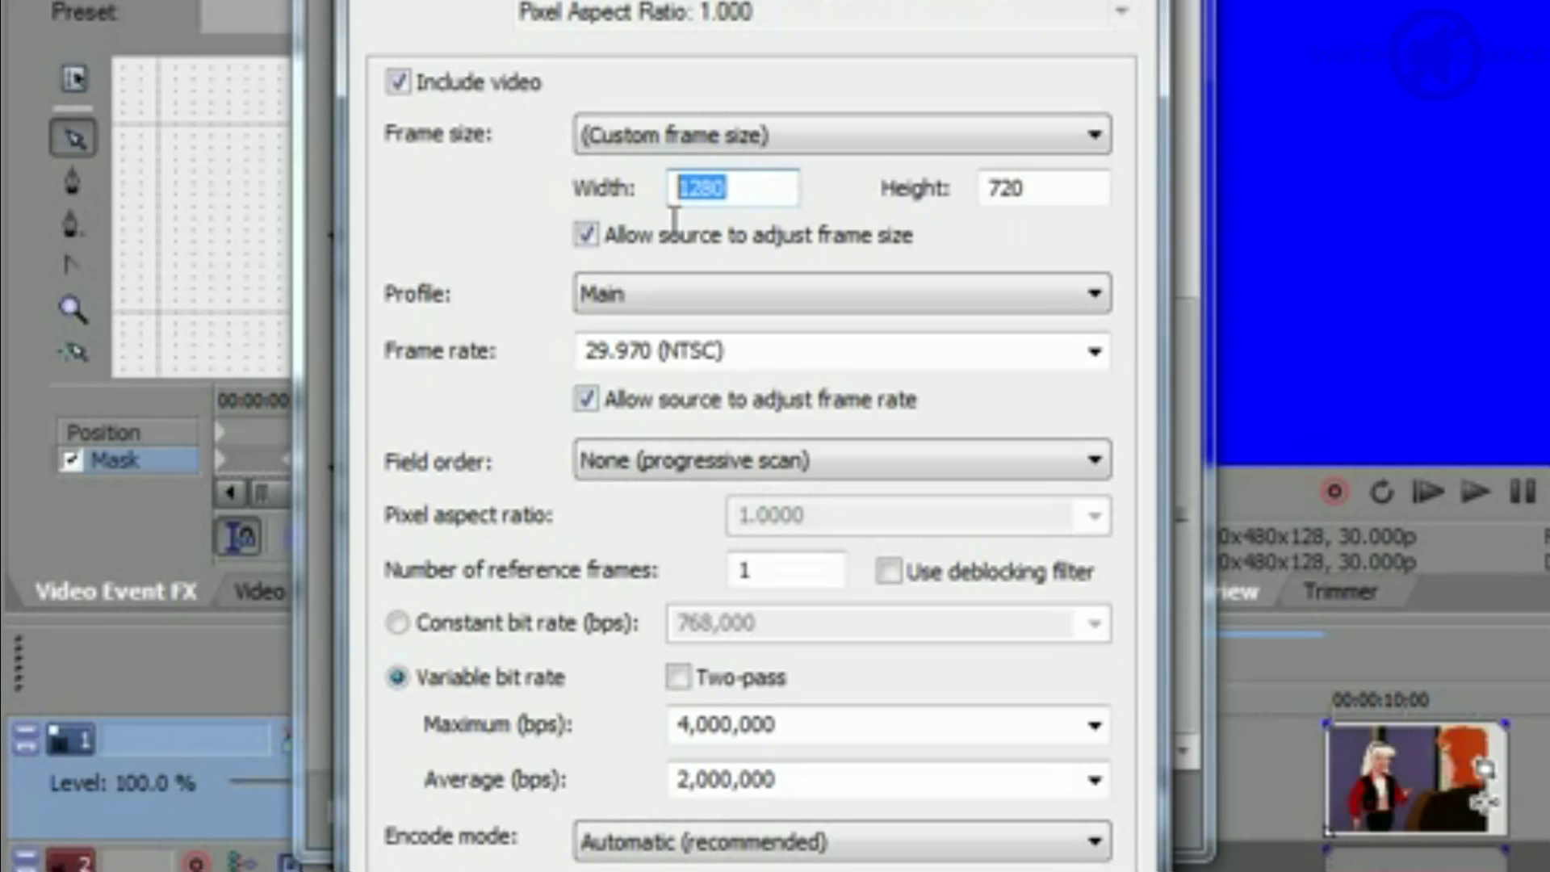
{"action": "type", "text": "7"}
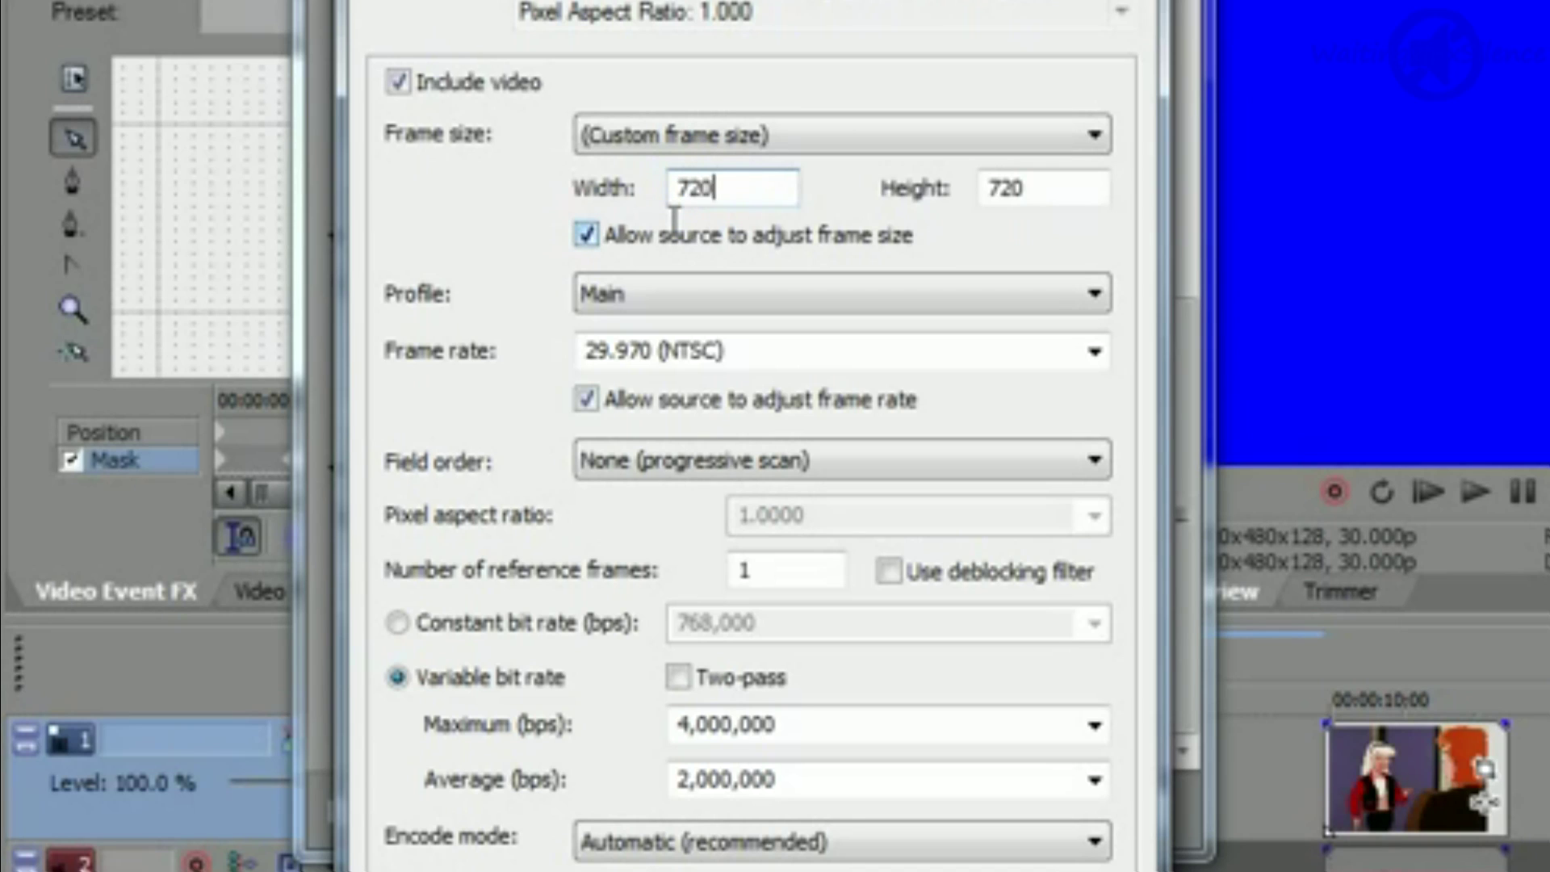
{"action": "left_click_drag", "start_coordinate": [1027, 200], "coordinate": [966, 200]}
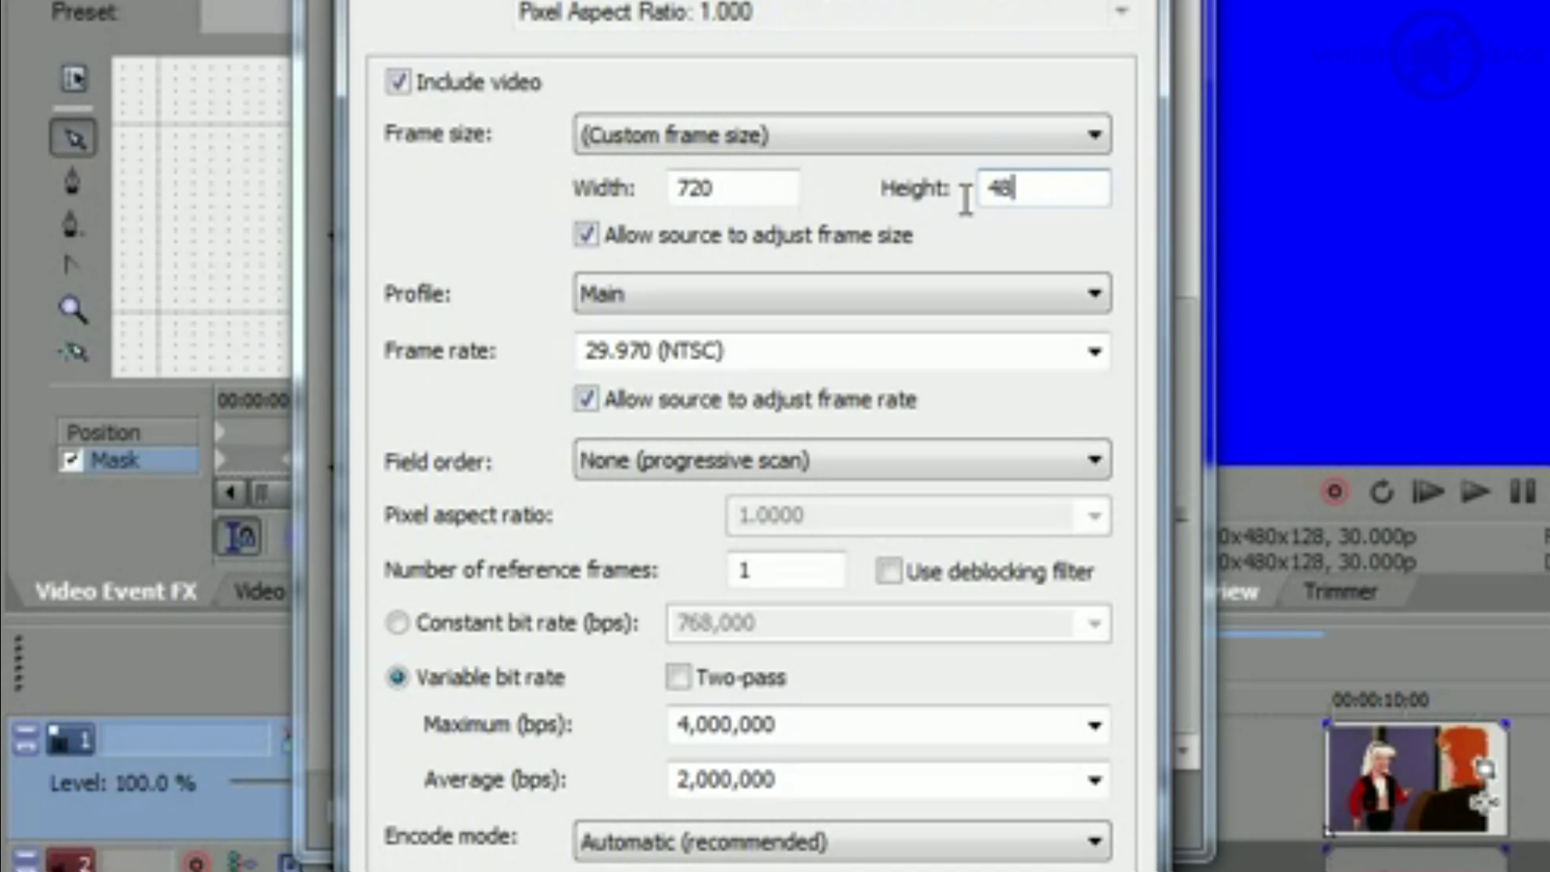
Step: Set the template's frame rate to 30 and enable two-pass variable bit rate encoding, leaving the encode mode on Automatic (recommended)
{"action": "left_click", "coordinate": [901, 342]}
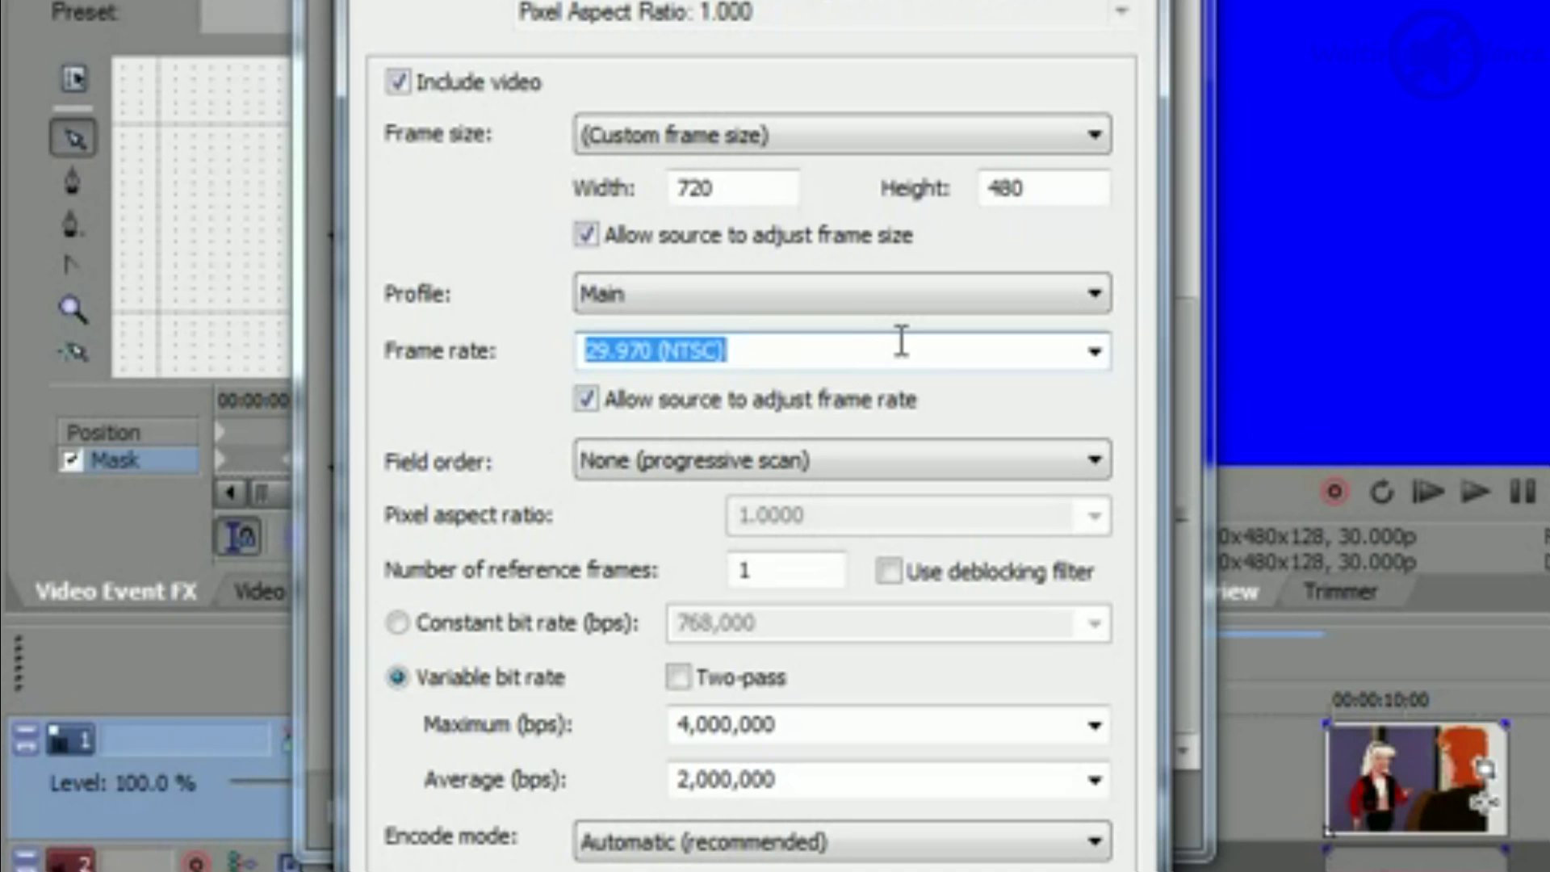
{"action": "type", "text": "30"}
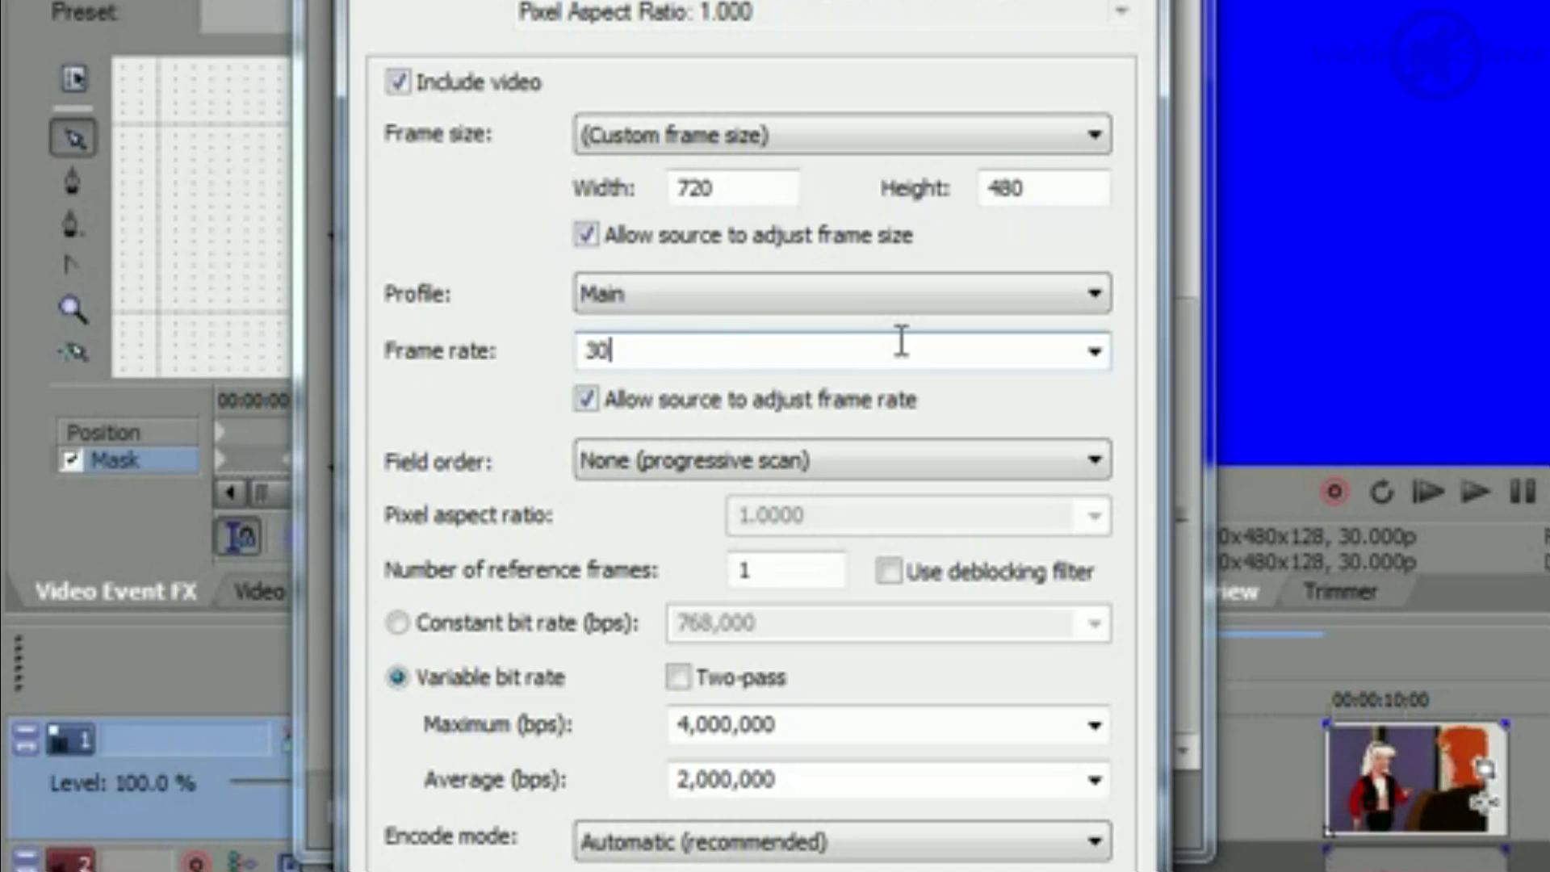
{"action": "left_click", "coordinate": [686, 683]}
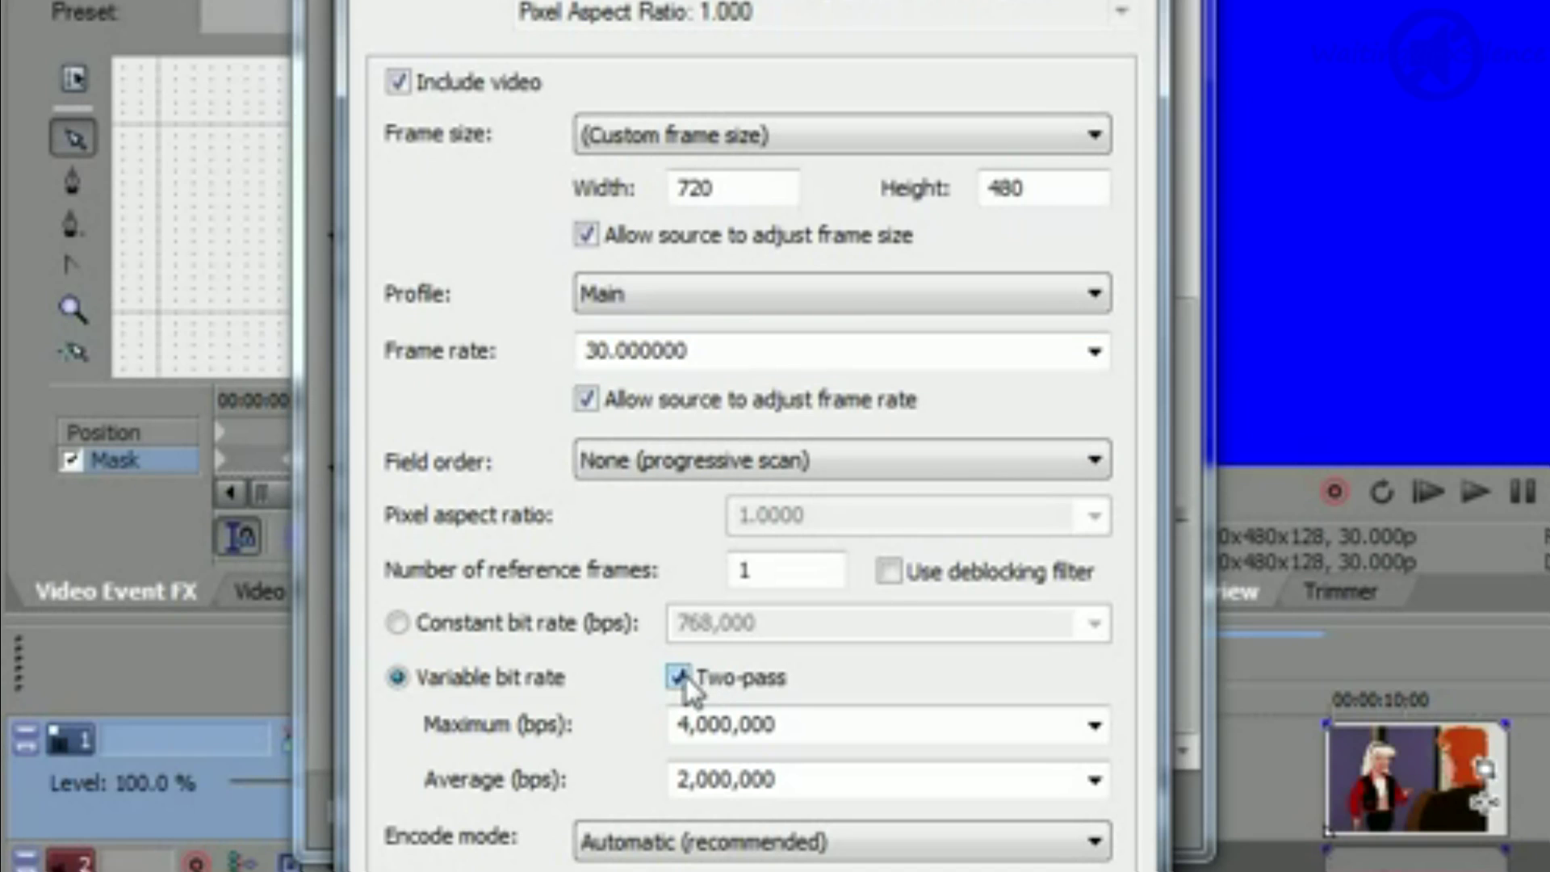
{"action": "left_click", "coordinate": [635, 852]}
{"action": "left_click", "coordinate": [636, 856]}
Step: Exclude audio from the render template, check its video and project settings, and close the customization
{"action": "left_click", "coordinate": [464, 871]}
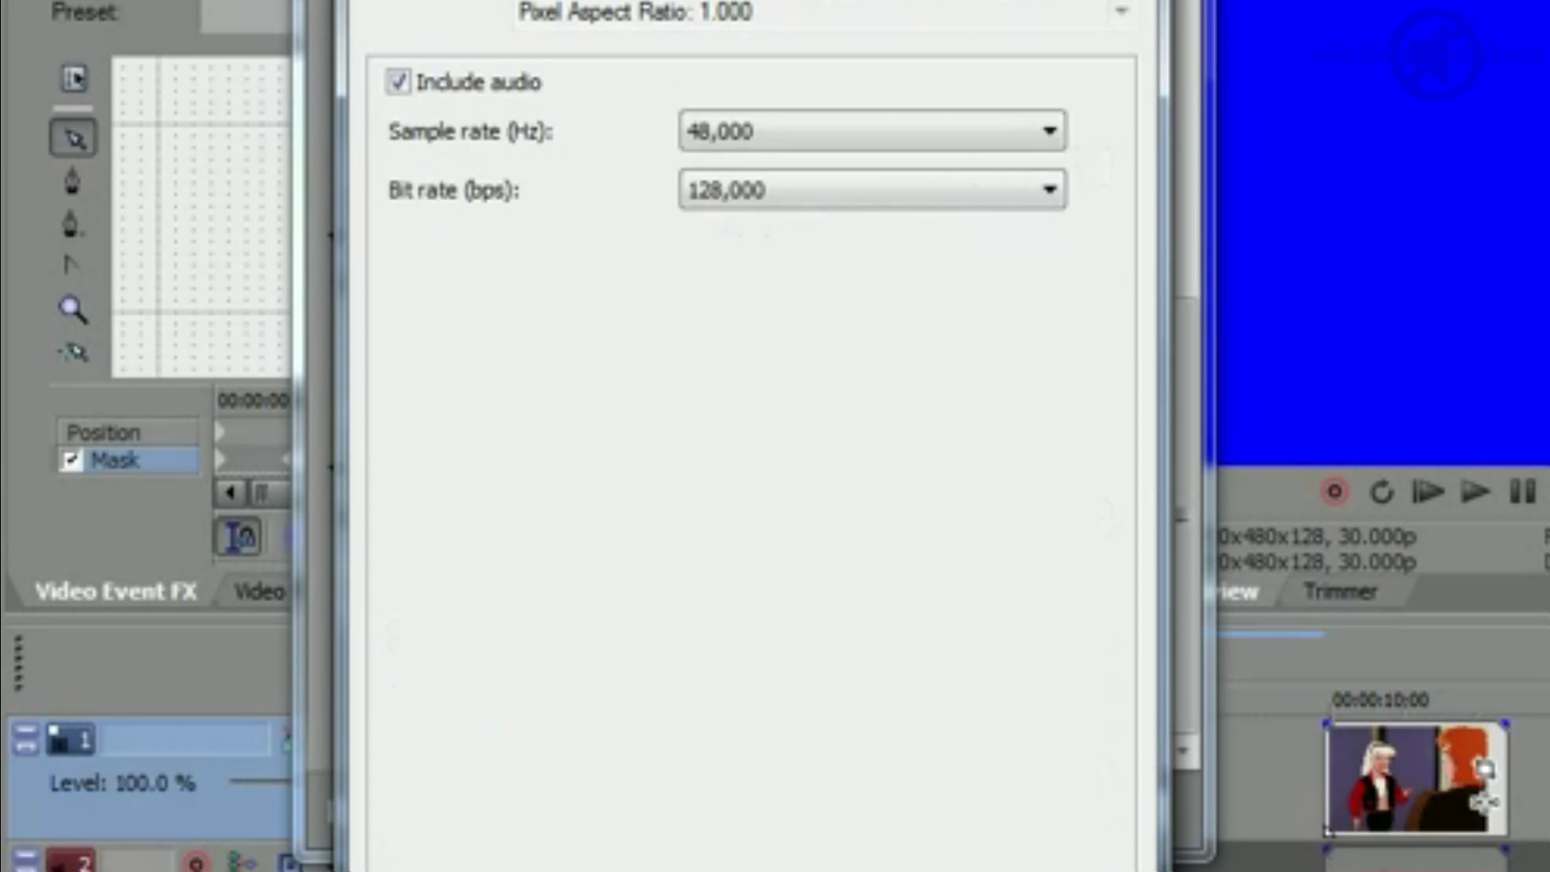
{"action": "left_click", "coordinate": [405, 81]}
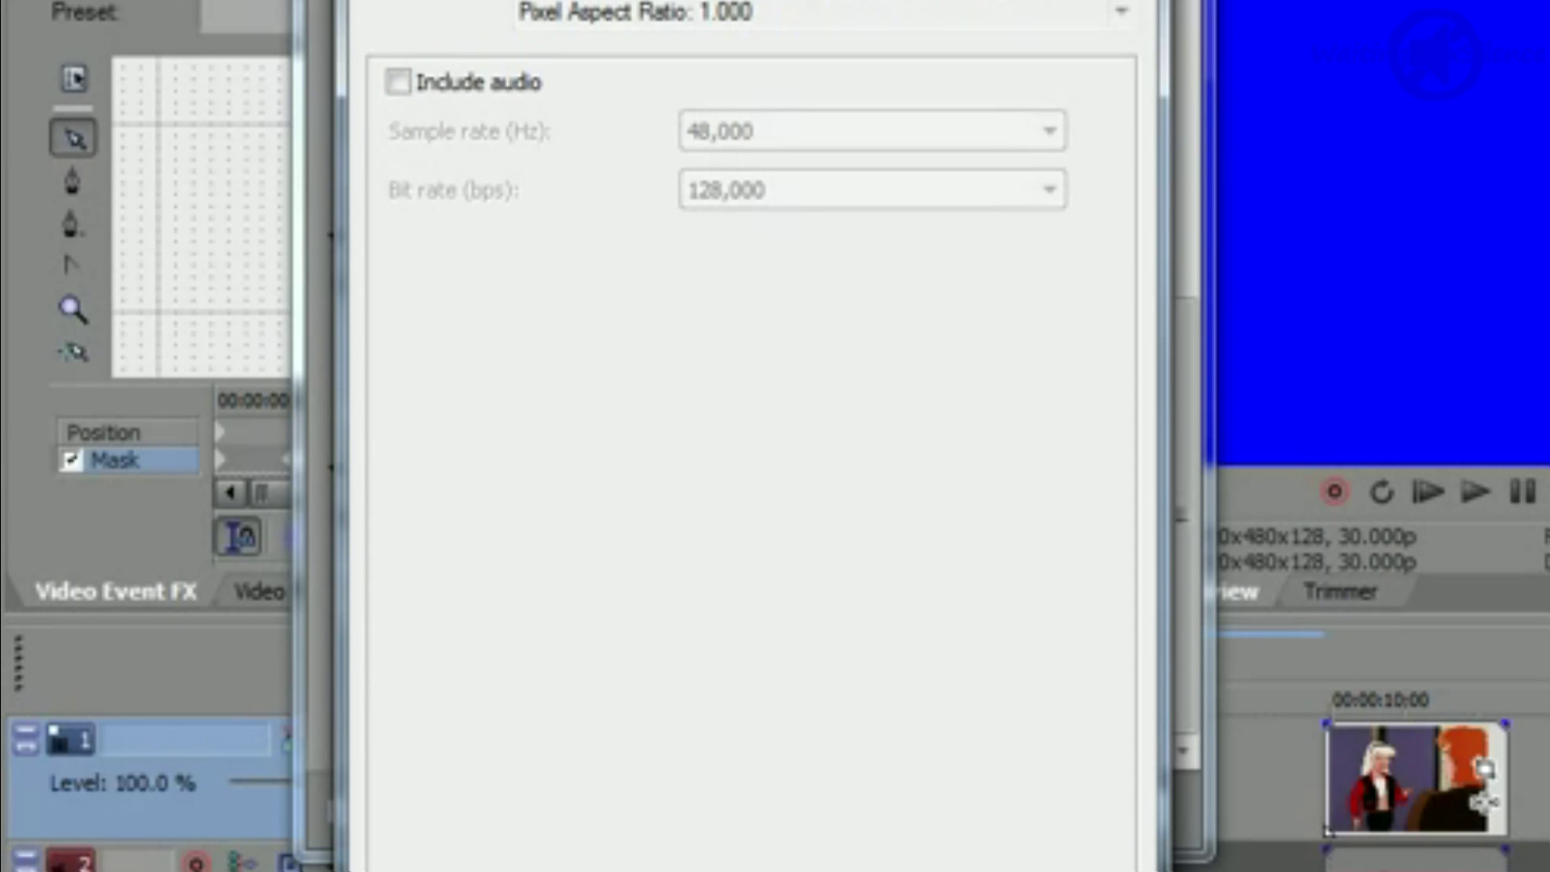
{"action": "left_click", "coordinate": [396, 871]}
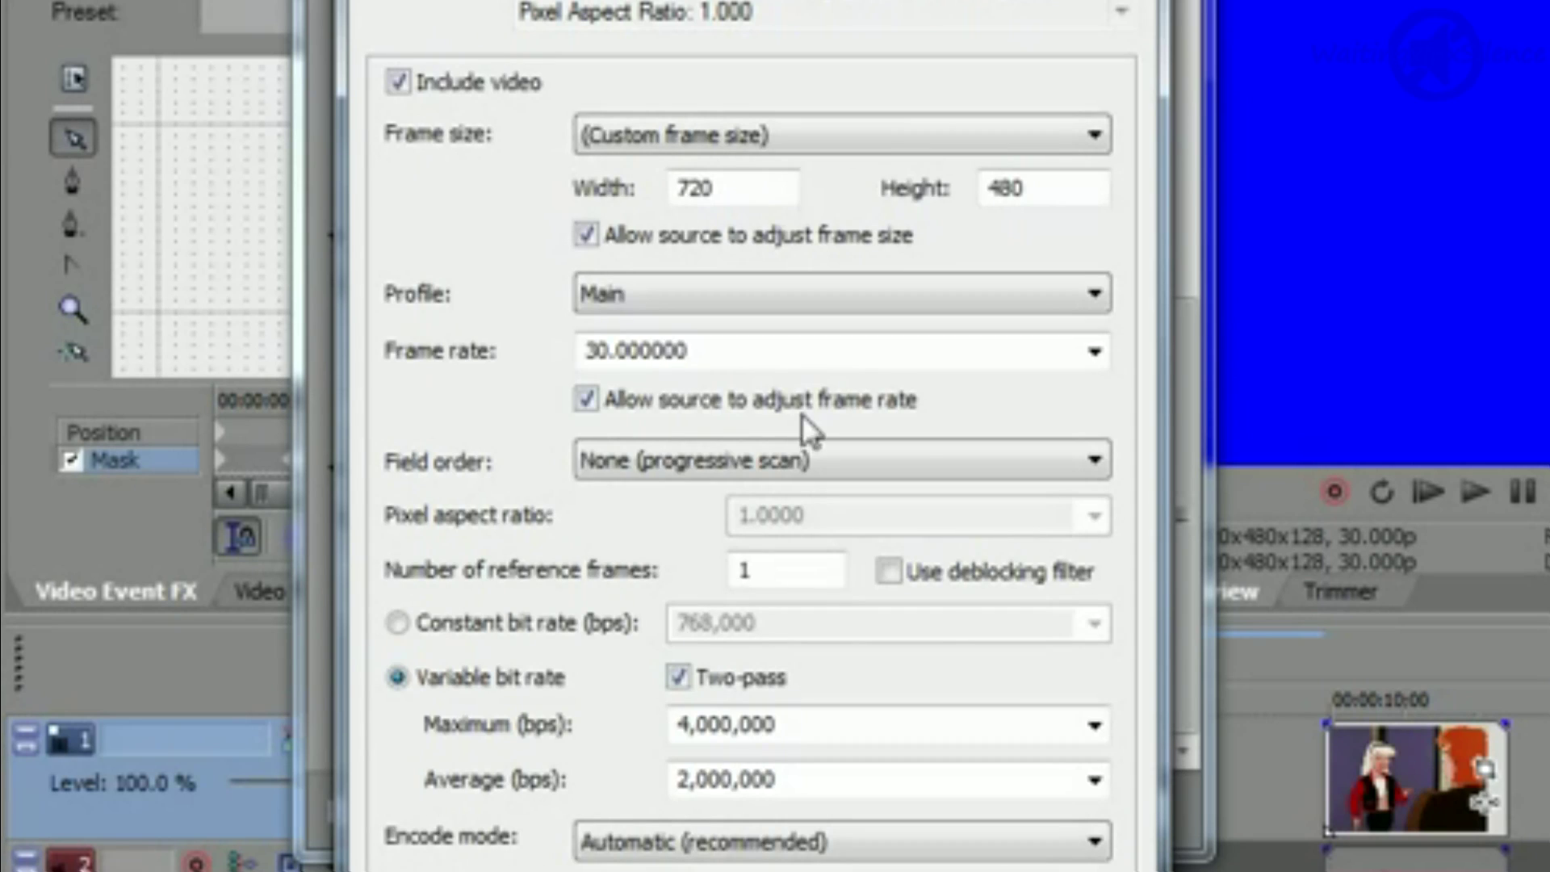
{"action": "key", "text": "ctrl+shift+Tab"}
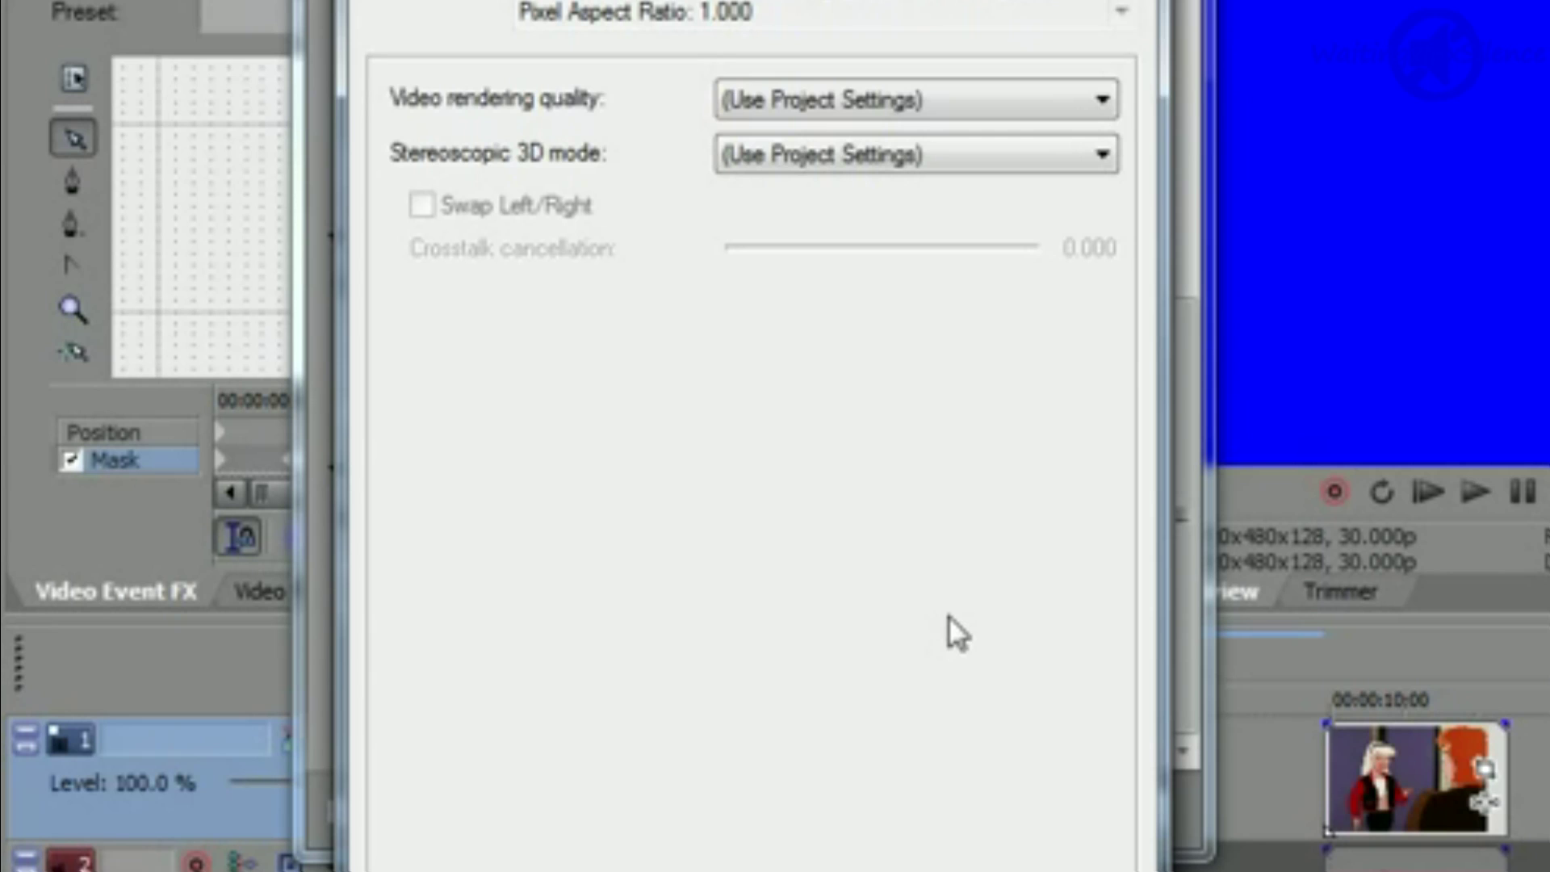
{"action": "key", "text": "Escape"}
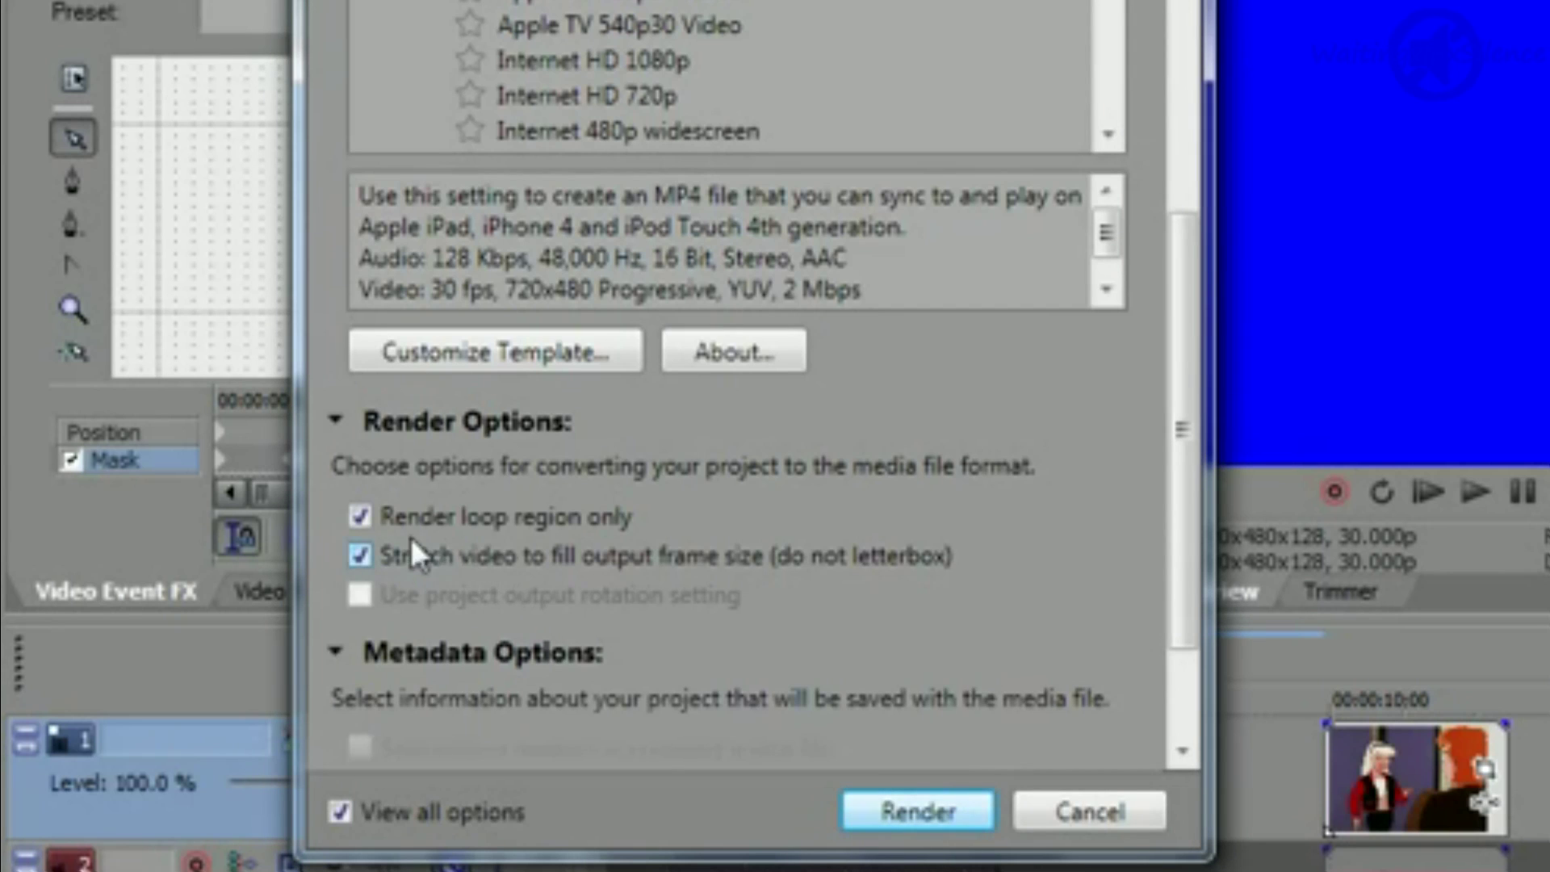
Step: Render only the loop region with the video stretched to fill the output frame size
{"action": "left_click", "coordinate": [360, 517]}
{"action": "scroll", "coordinate": [1186, 593], "scroll_direction": "down", "scroll_amount": 3}
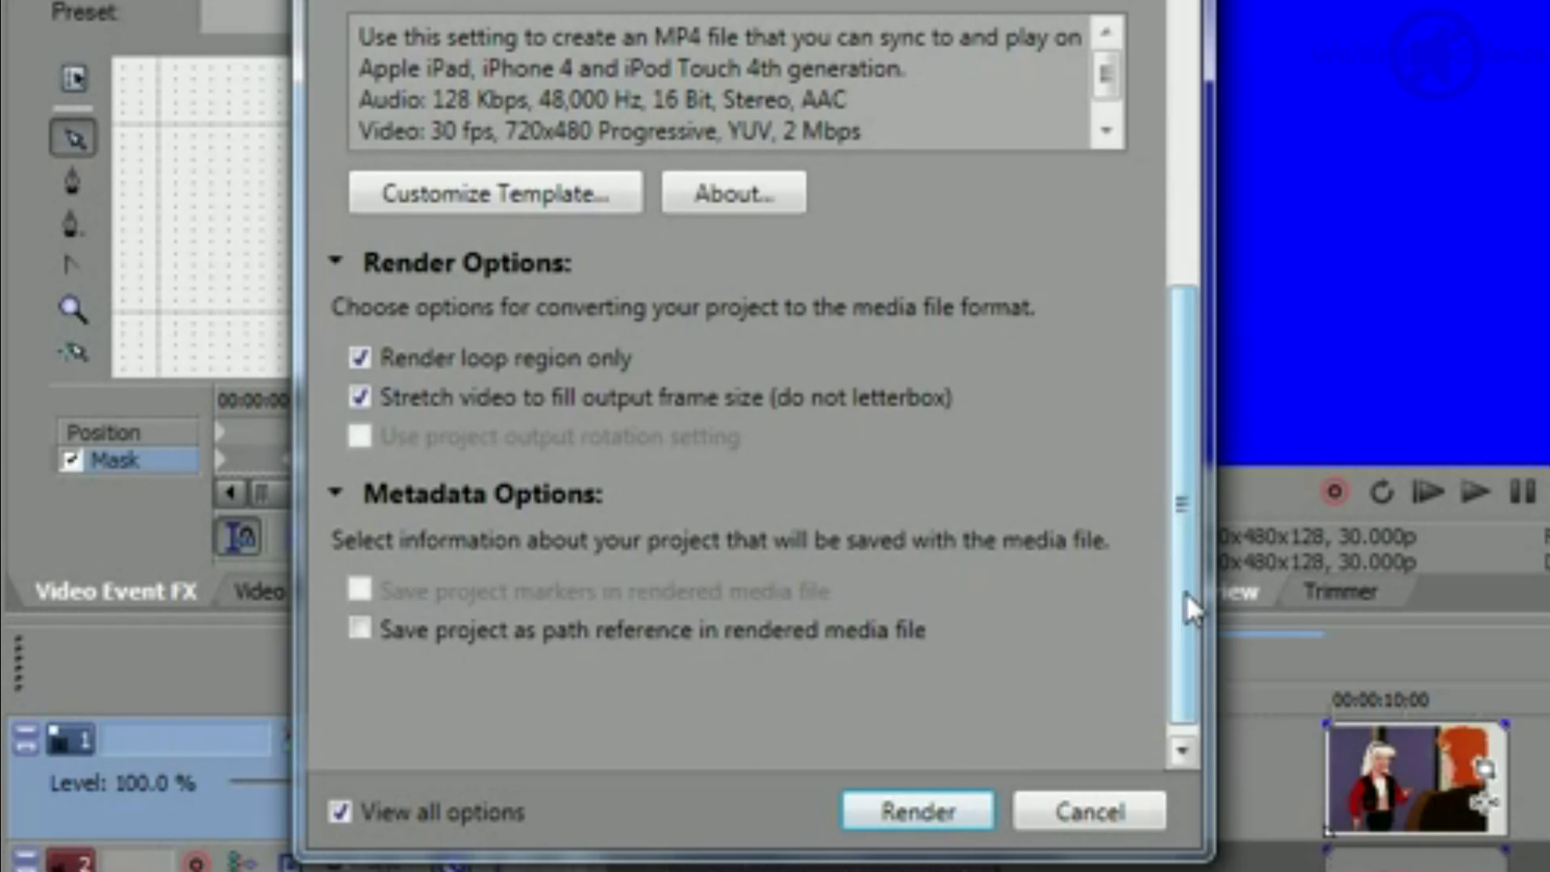
{"action": "left_click", "coordinate": [912, 809]}
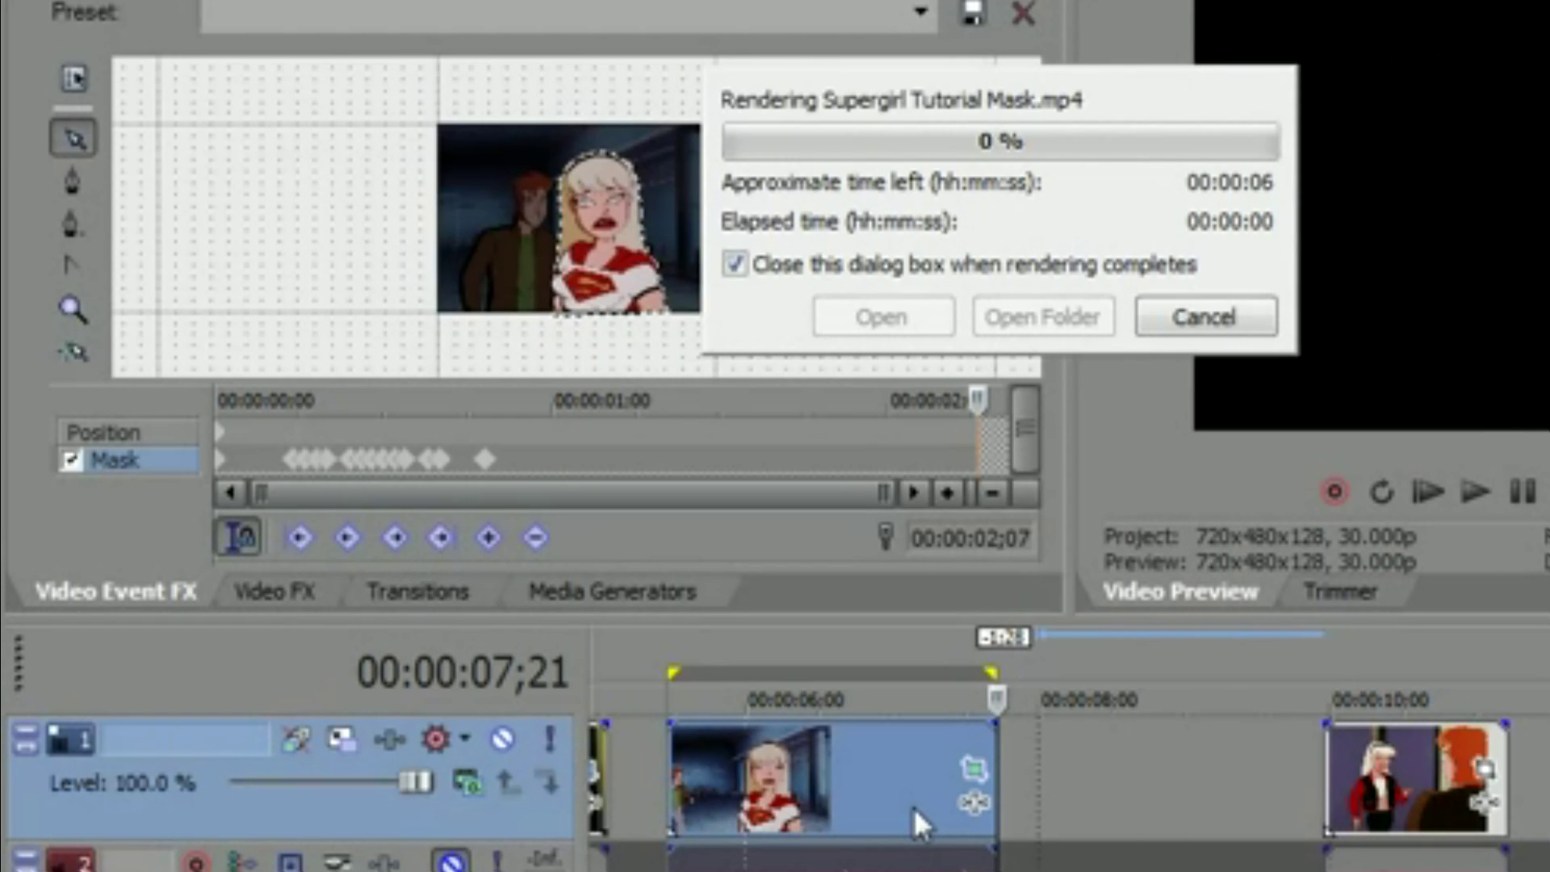